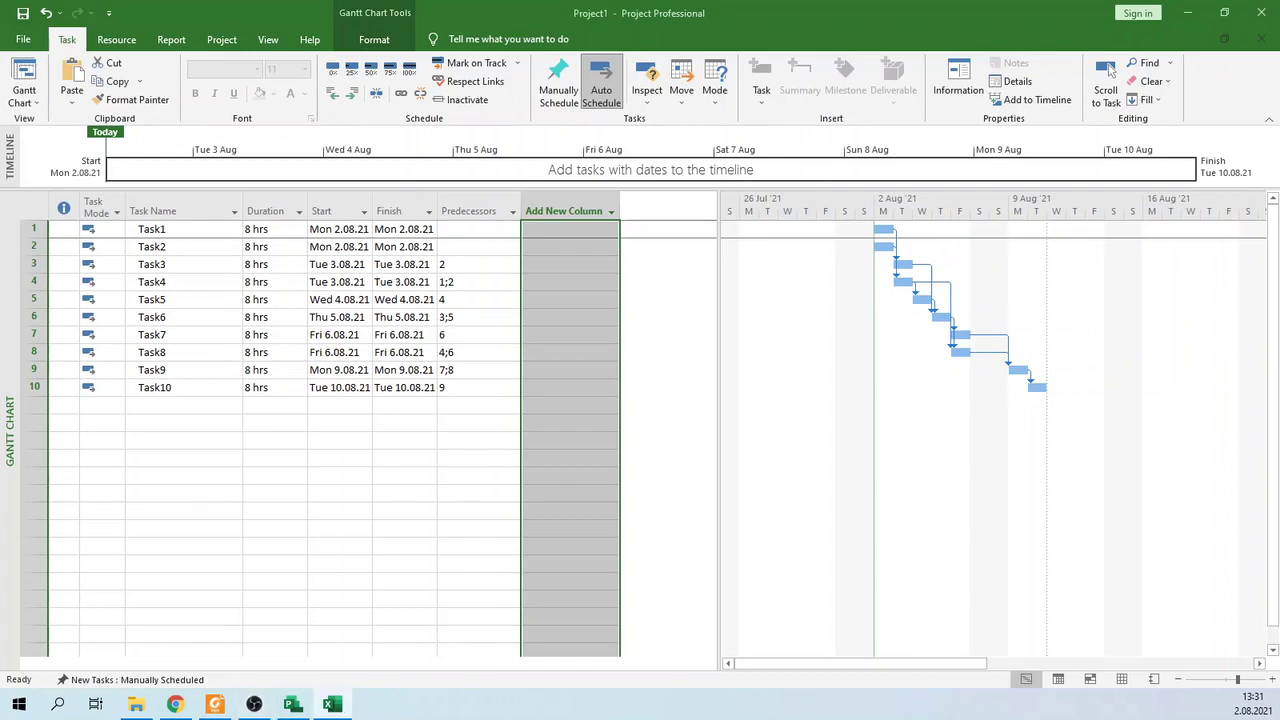
Step: Switch to the MS_Project_Pert_Analysis workbook in Excel, cancel the pending predecessor copy, and examine the tasks' three time estimates
{"action": "key", "text": "alt+Tab"}
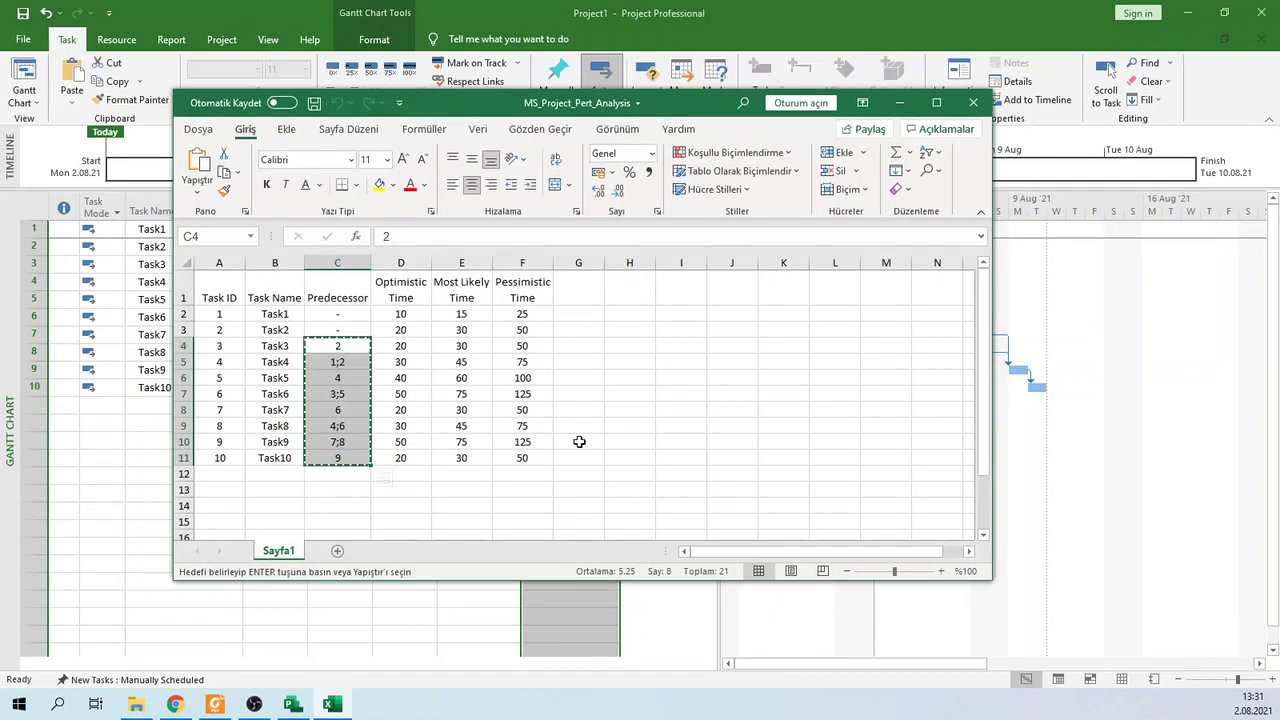
{"action": "left_click", "coordinate": [540, 457]}
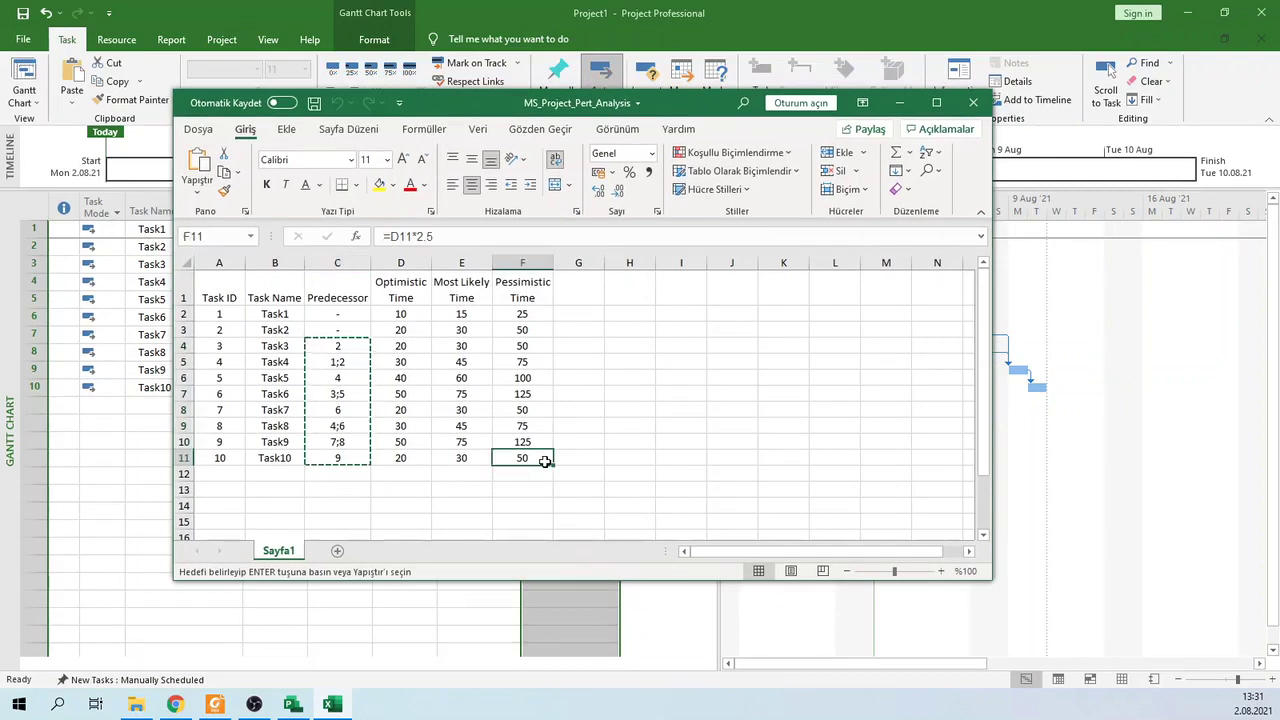
{"action": "key", "text": "Escape"}
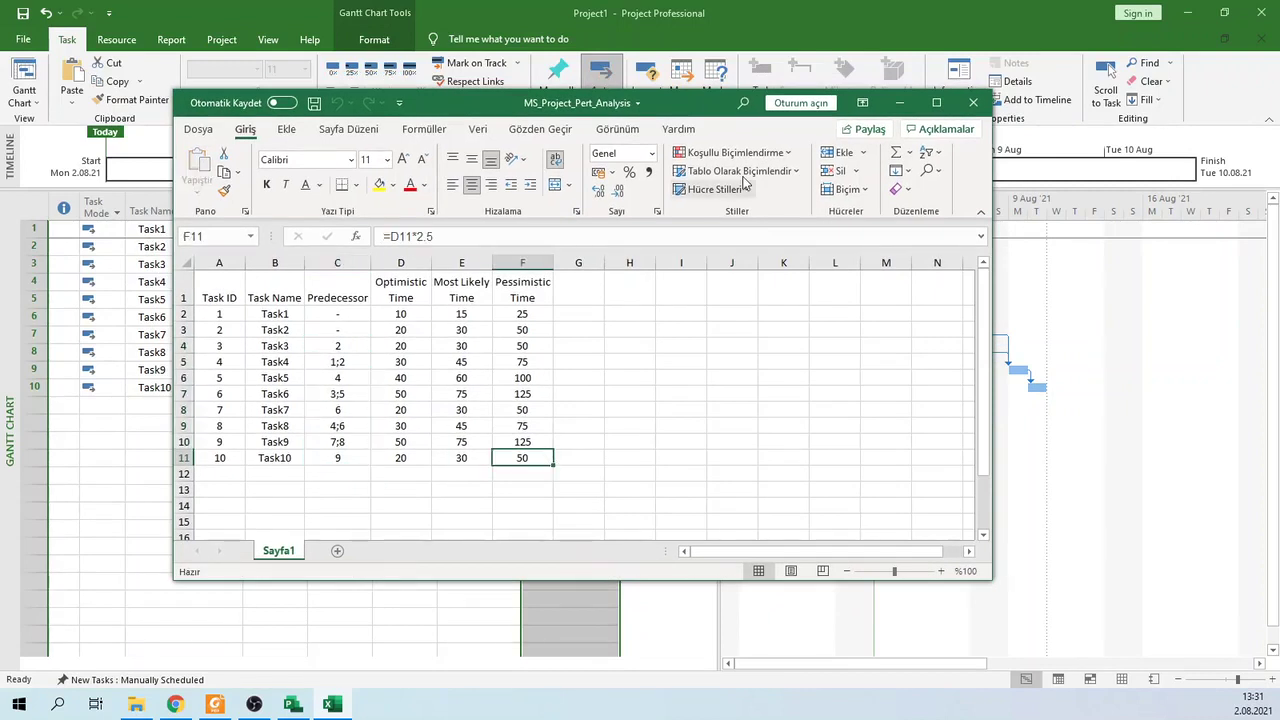
{"action": "left_click_drag", "start_coordinate": [715, 105], "coordinate": [110, 162]}
{"action": "key", "text": "alt+Tab"}
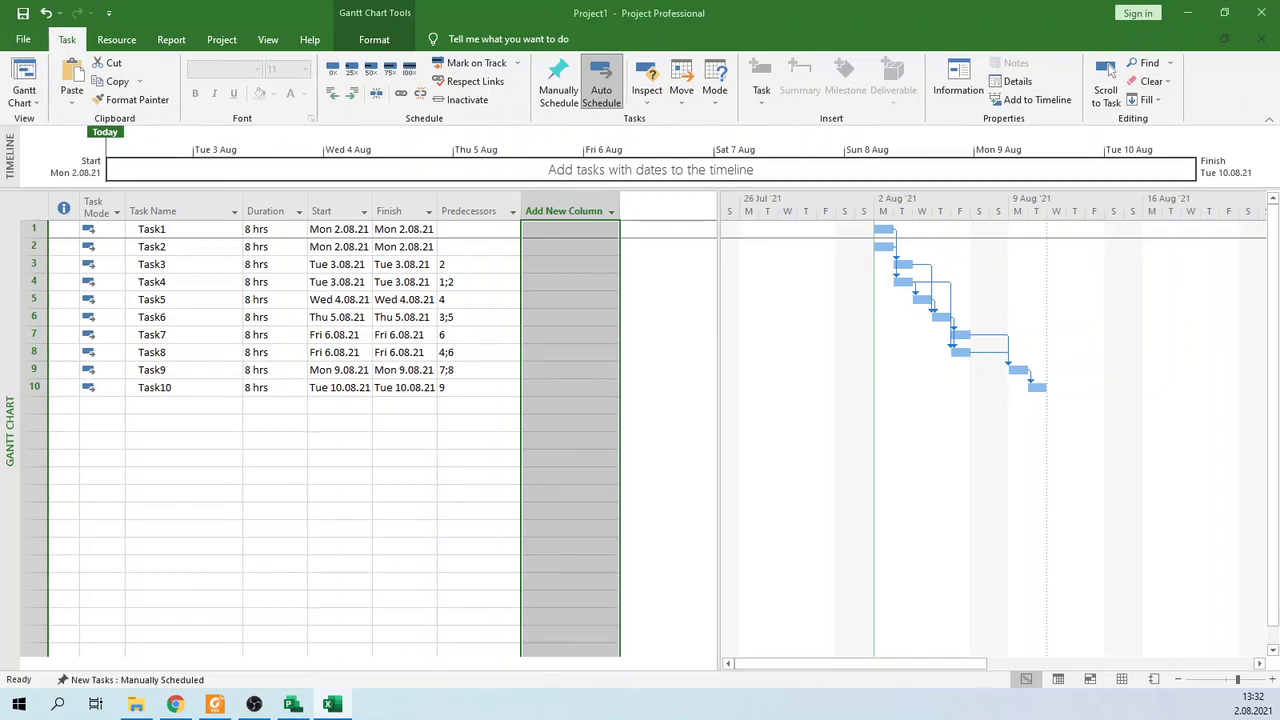
{"action": "key", "text": "alt+Tab"}
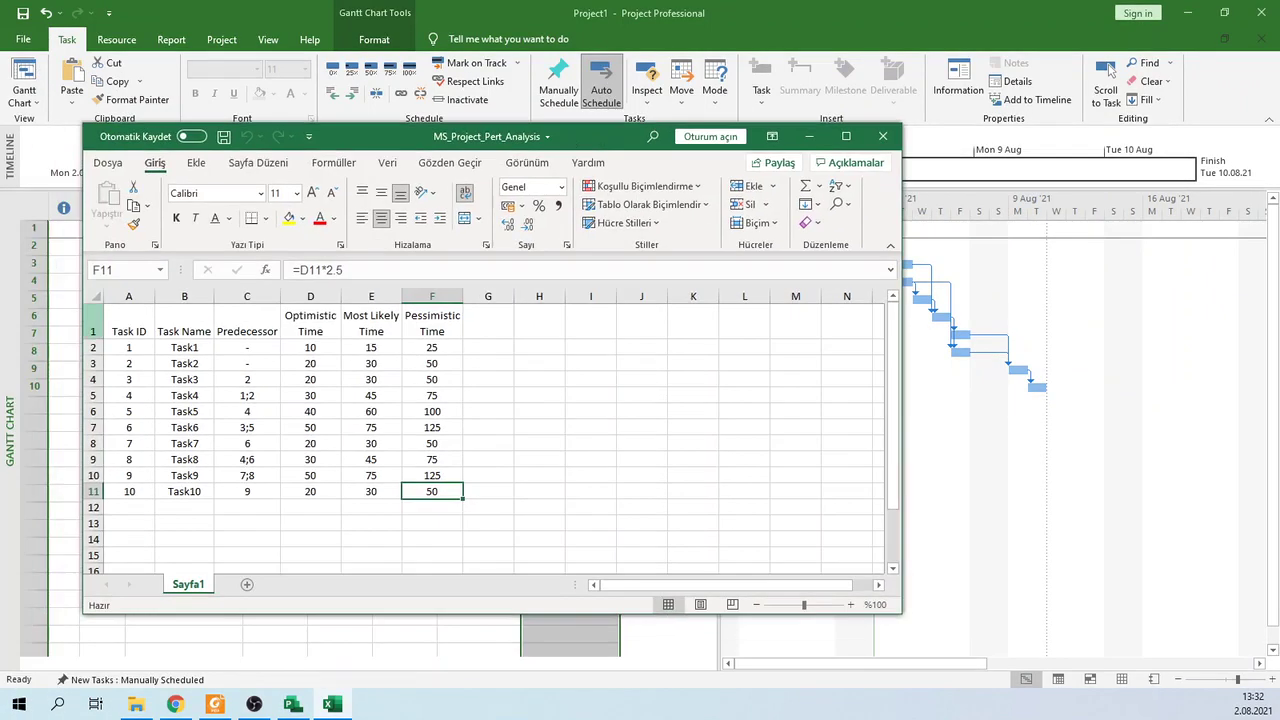
Step: Examine the PERT formulas in tez_6.pdf in Foxit Reader, review the workbook's time estimates in Excel, and return to Project
{"action": "key", "text": "alt+Tab"}
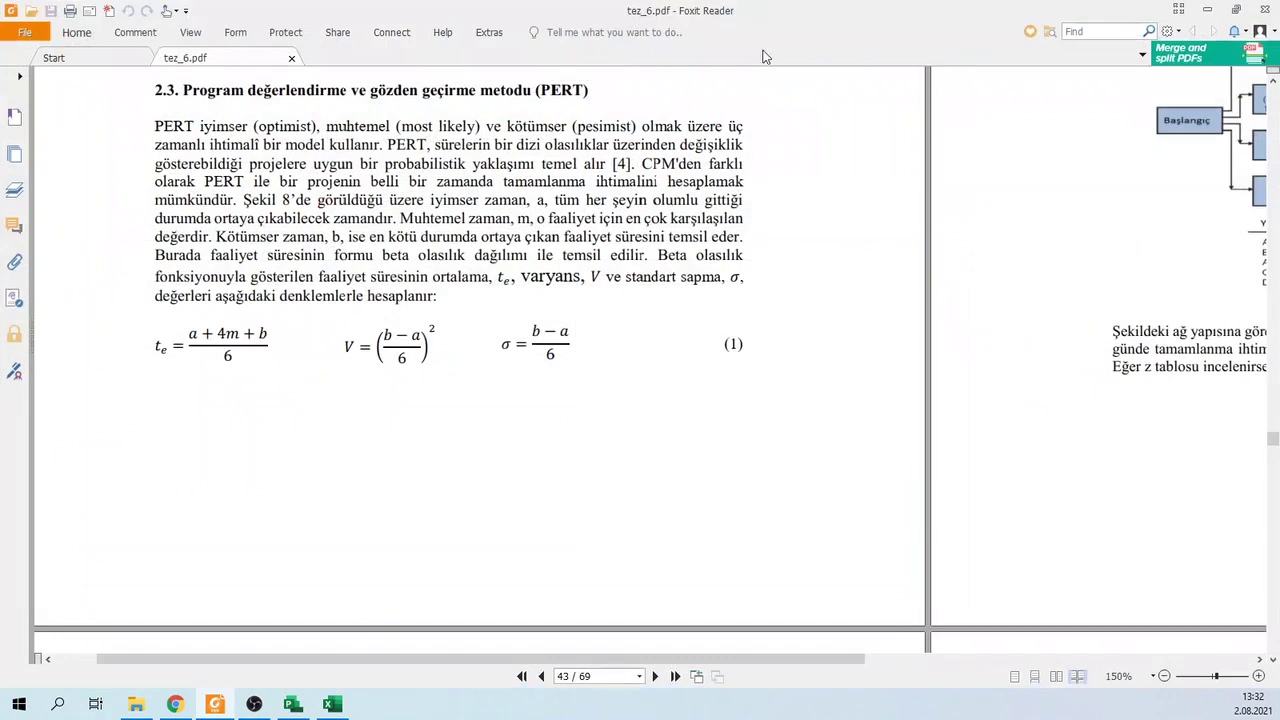
{"action": "key", "text": "alt+Tab"}
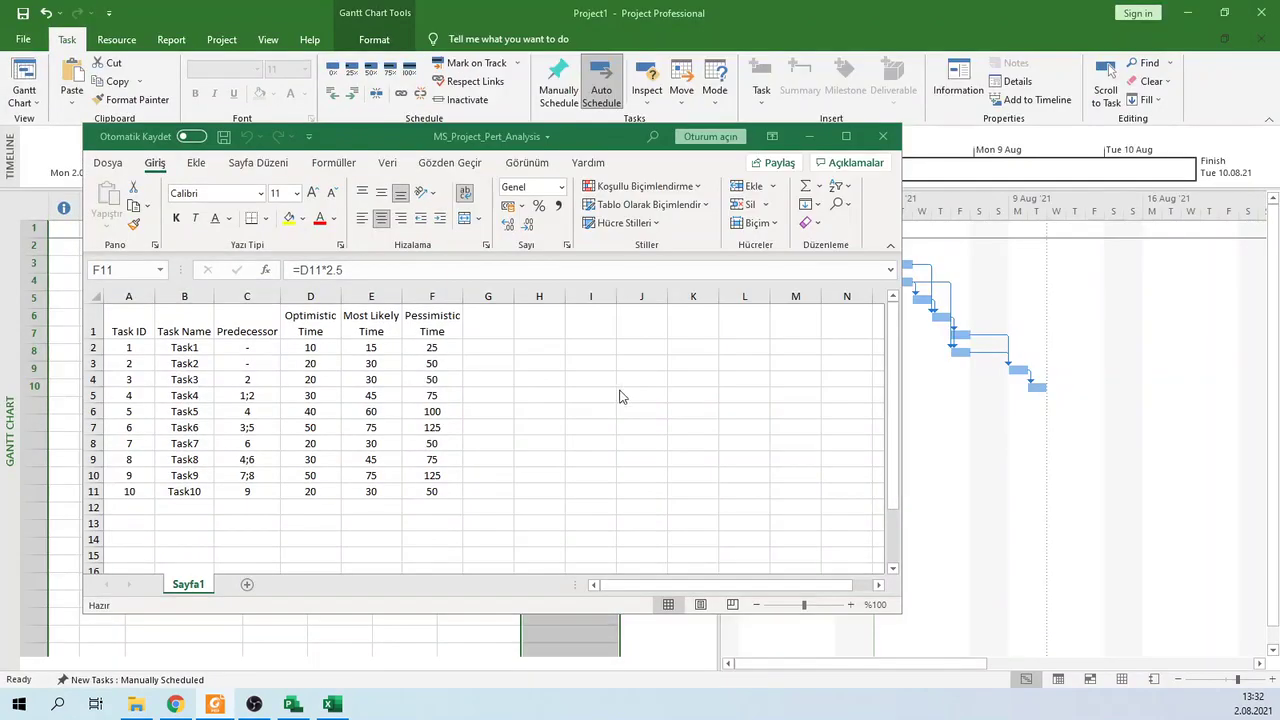
{"action": "left_click_drag", "start_coordinate": [633, 147], "coordinate": [677, 164]}
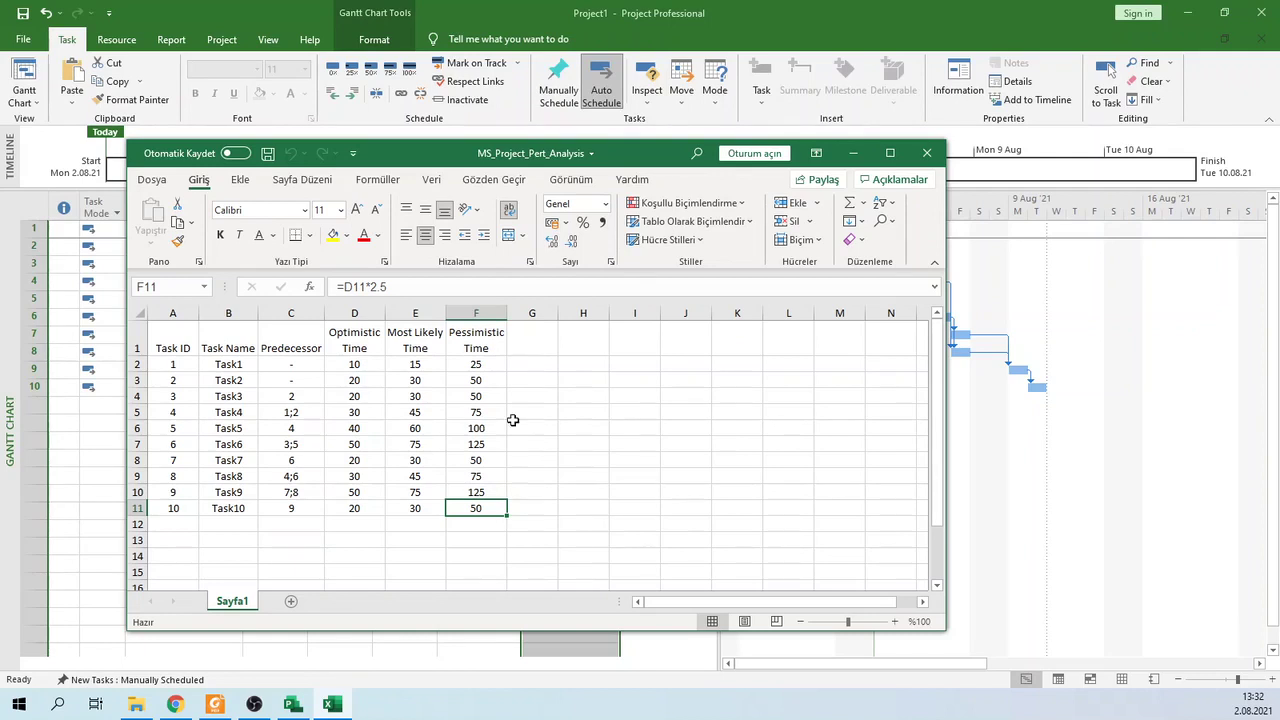
{"action": "left_click", "coordinate": [556, 348]}
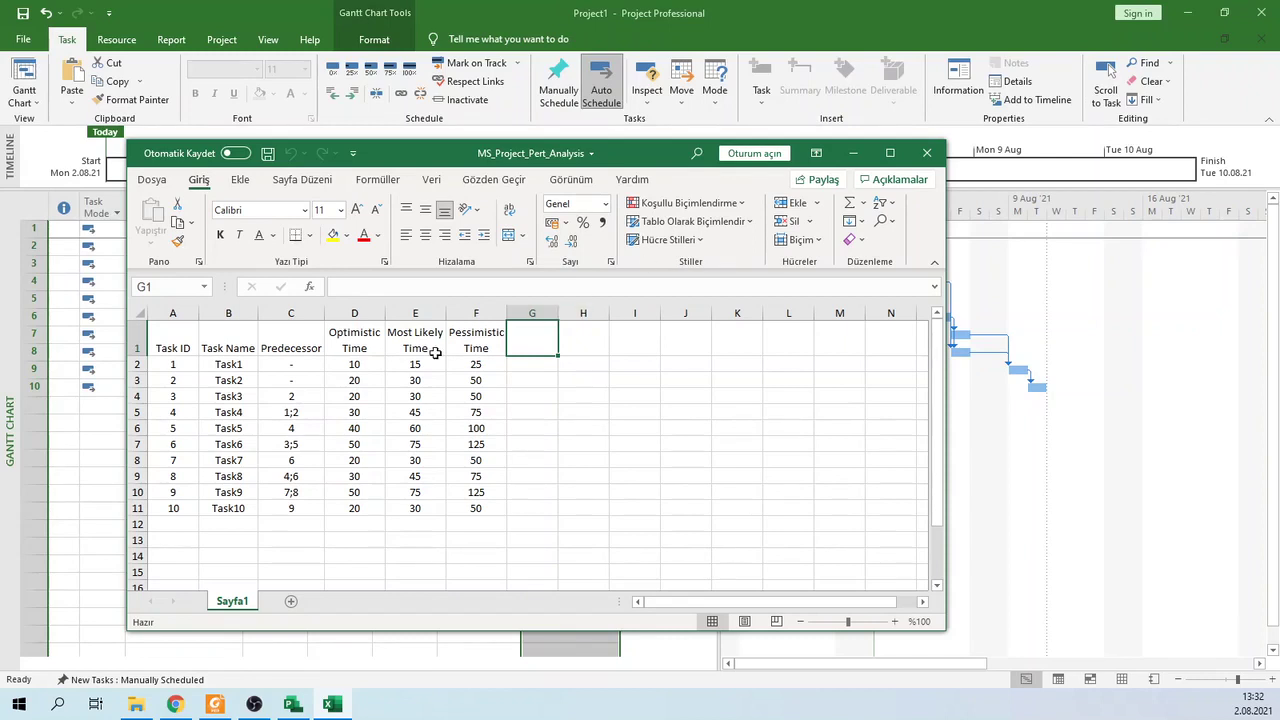
{"action": "left_click", "coordinate": [852, 153]}
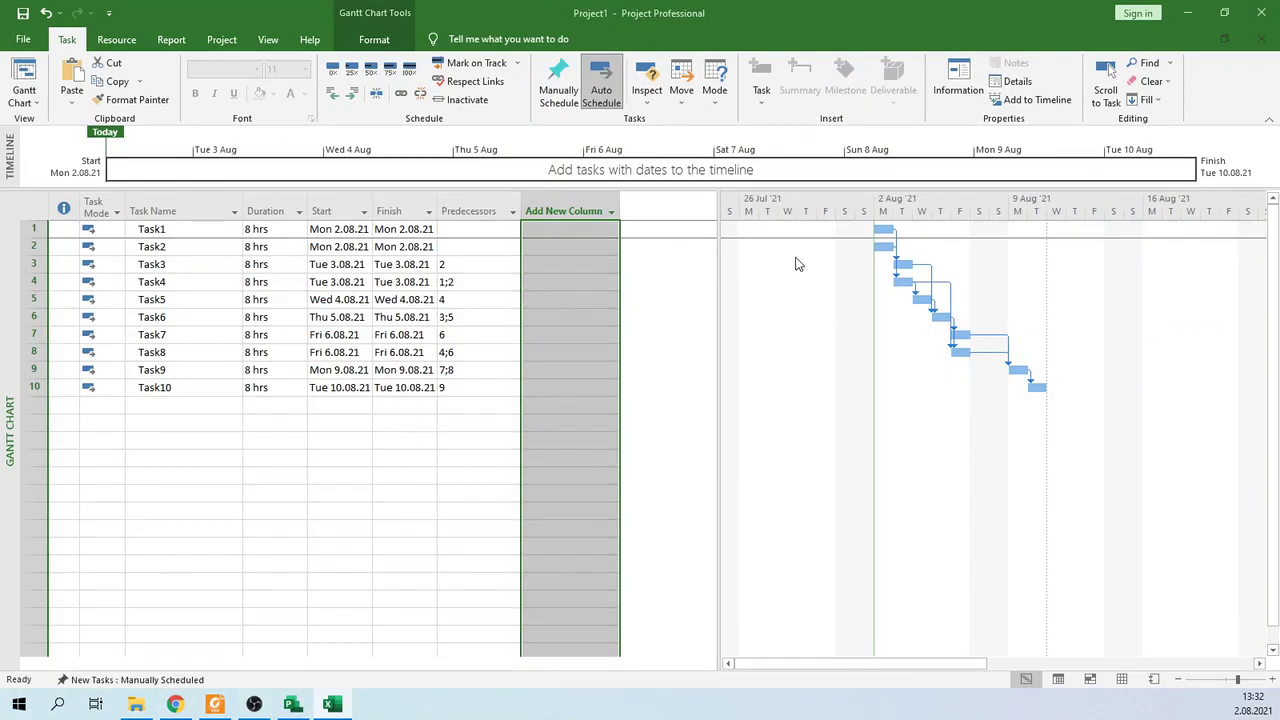
Step: Add a Duration1 column to the task table after the Predecessors column
{"action": "left_click", "coordinate": [612, 216]}
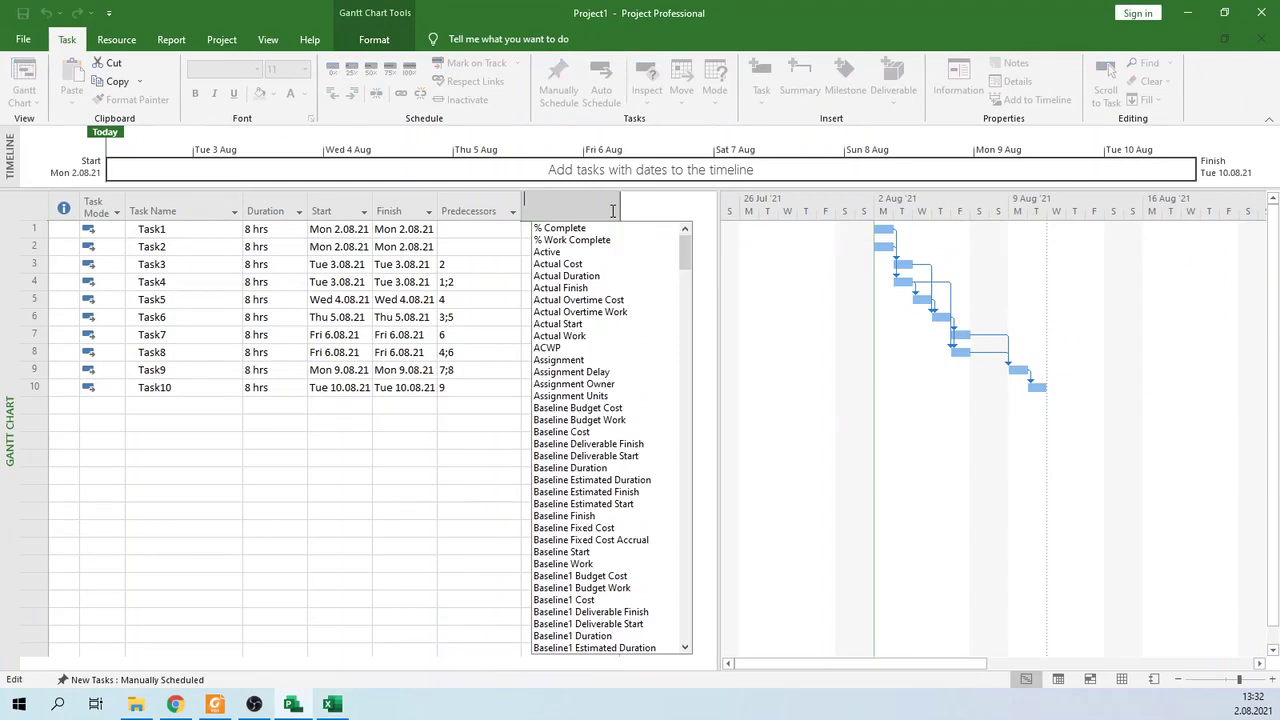
{"action": "type", "text": "duration"}
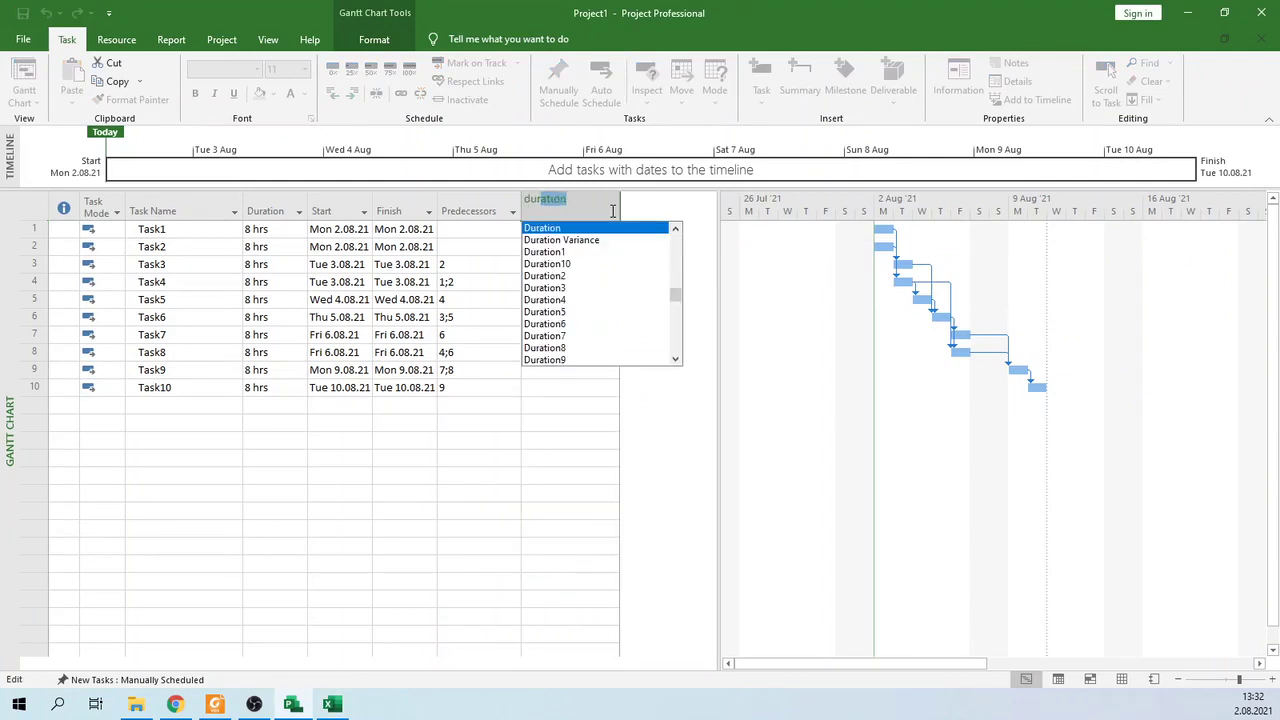
{"action": "left_click", "coordinate": [545, 252]}
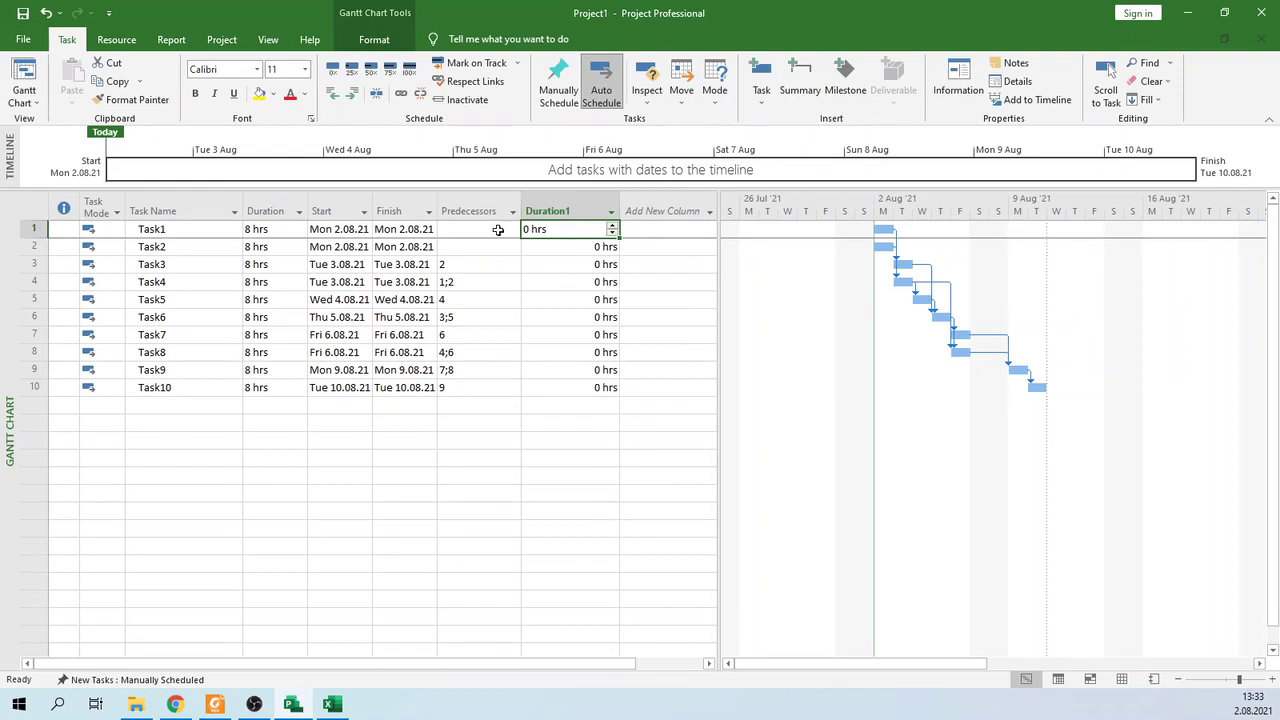
Step: Switch to the Excel workbook to check its optimistic, most likely and pessimistic time columns, and return to Project
{"action": "left_click", "coordinate": [332, 704]}
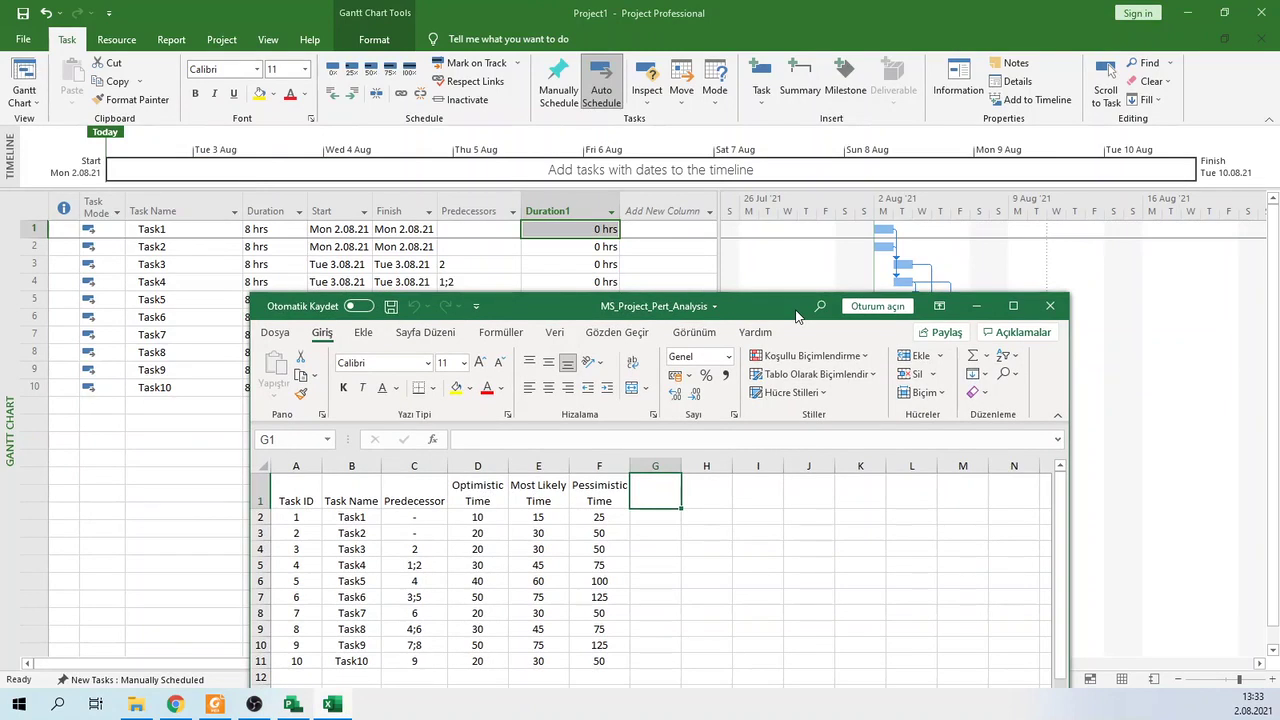
{"action": "left_click_drag", "start_coordinate": [797, 316], "coordinate": [107, 310]}
{"action": "left_click", "coordinate": [107, 310]}
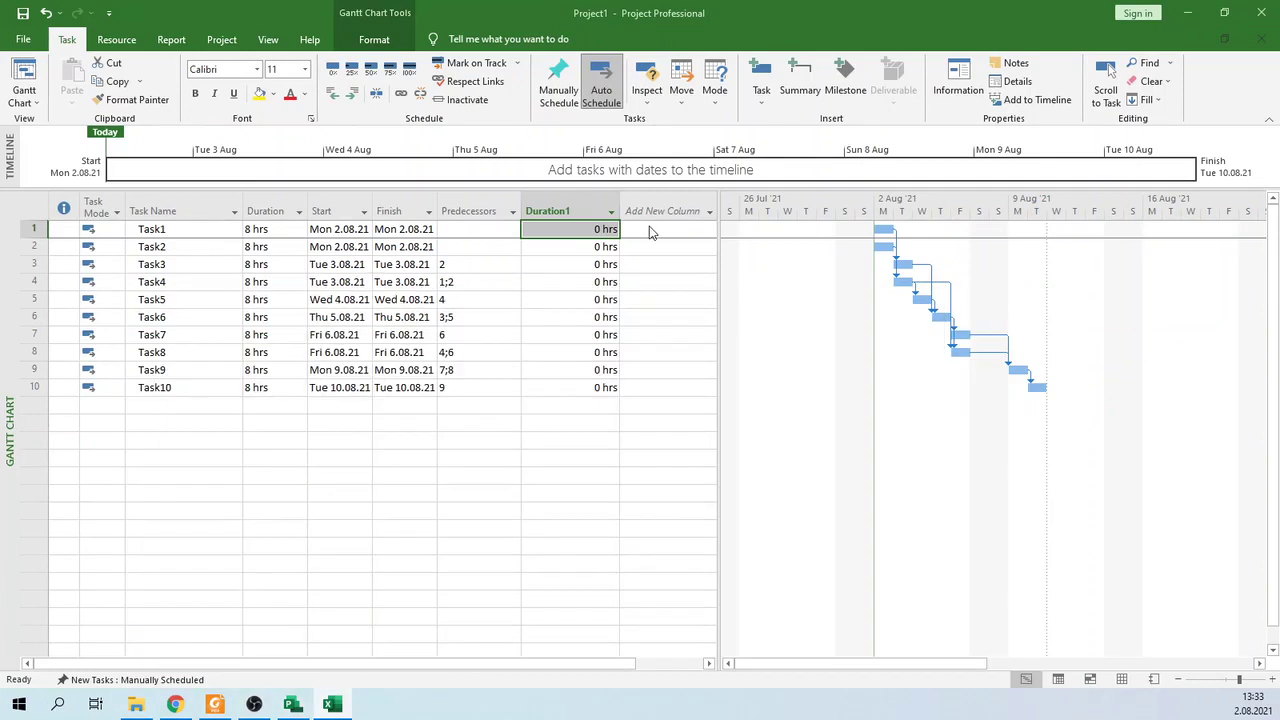
Step: Add a Duration2 column to the task table after the Duration1 column
{"action": "left_click", "coordinate": [704, 213]}
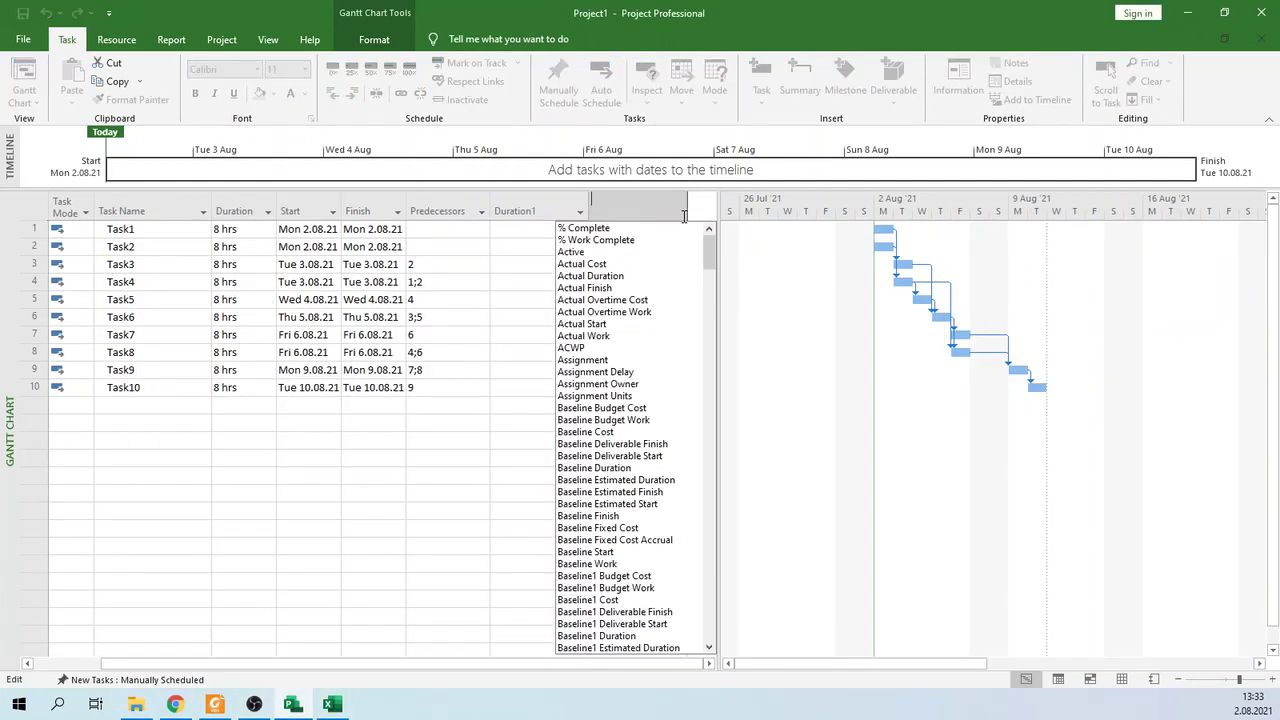
{"action": "type", "text": "duration"}
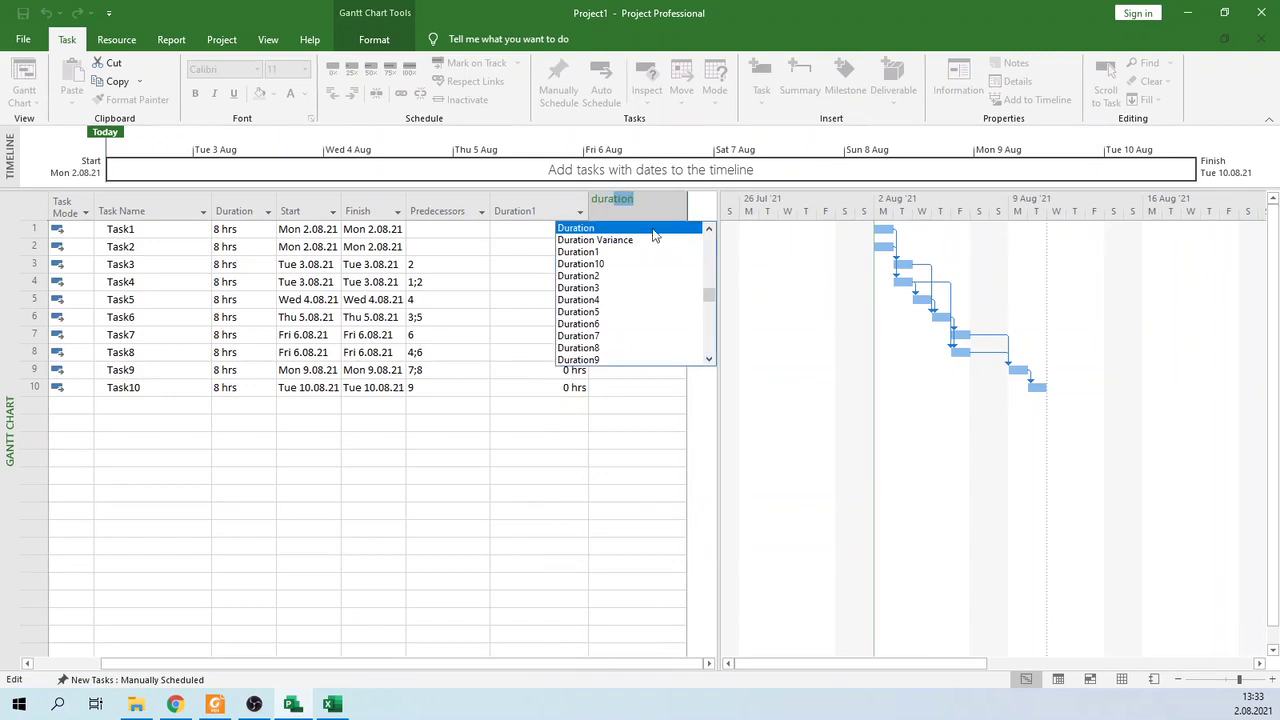
{"action": "left_click", "coordinate": [598, 276]}
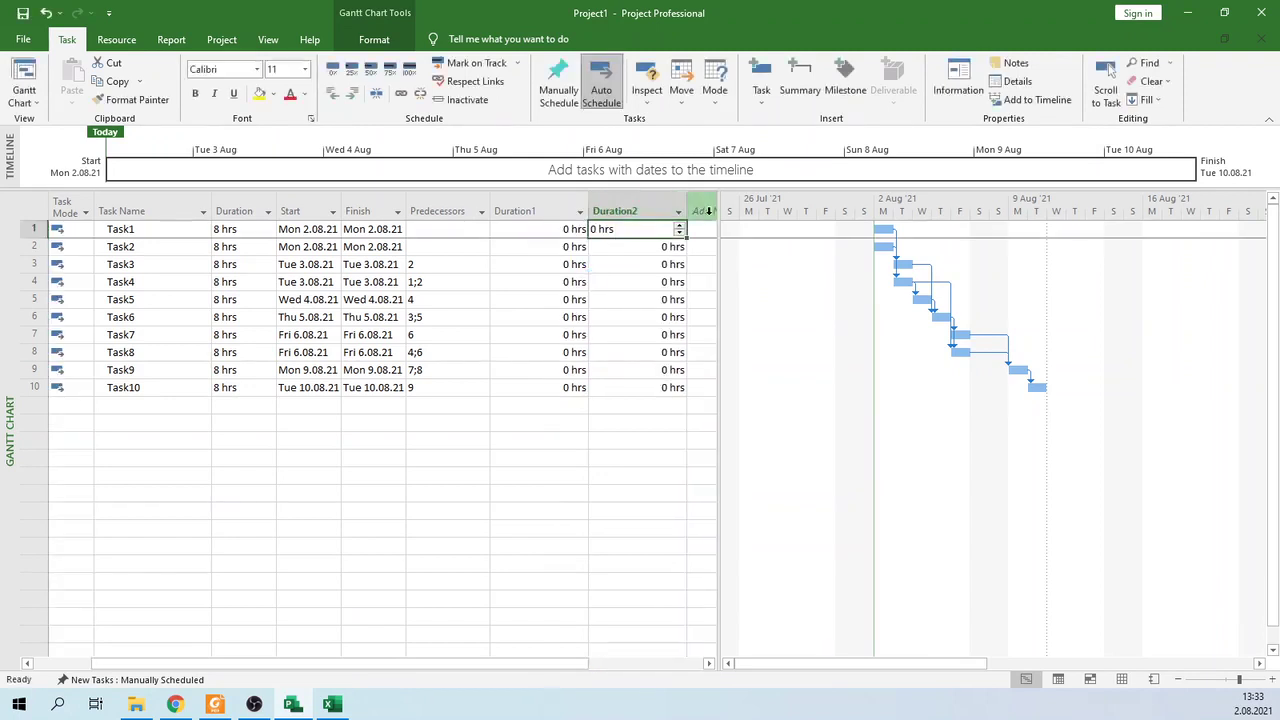
Step: Widen the task table area beside the Gantt chart and narrow the Predecessors, Duration1 and Duration2 columns
{"action": "left_click_drag", "start_coordinate": [718, 238], "coordinate": [964, 272]}
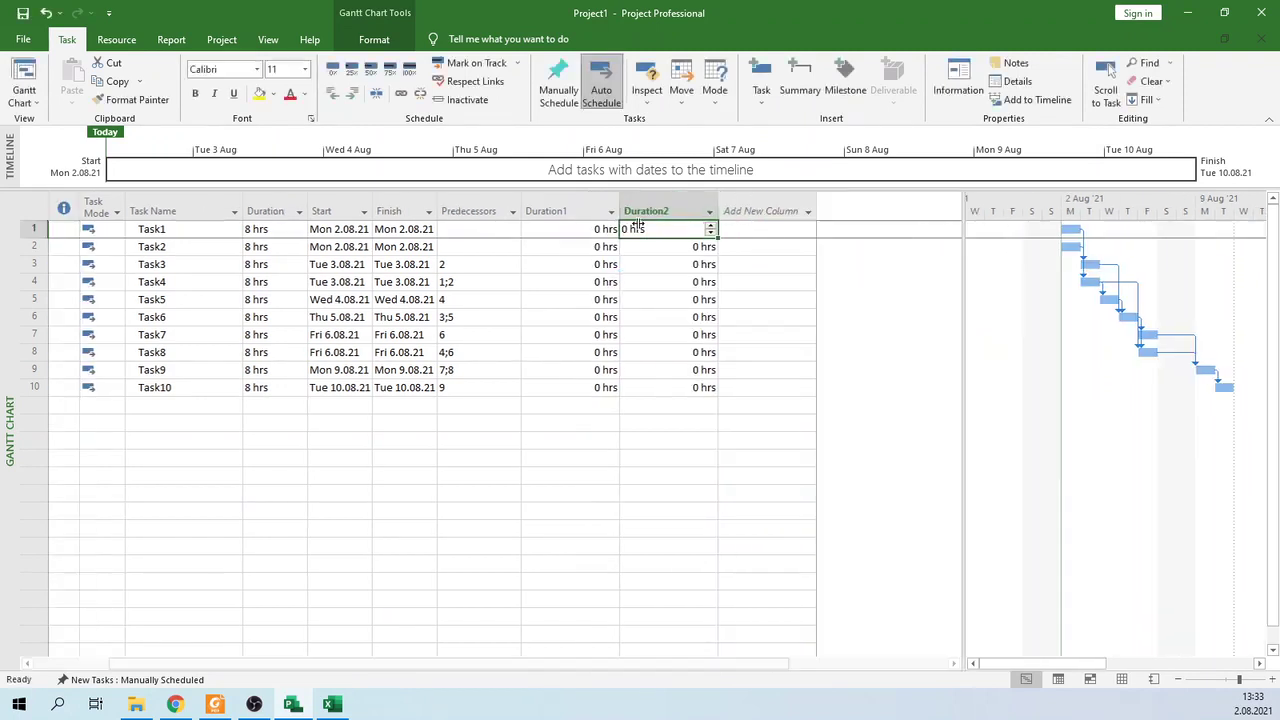
{"action": "left_click_drag", "start_coordinate": [519, 205], "coordinate": [473, 206]}
{"action": "left_click_drag", "start_coordinate": [571, 212], "coordinate": [528, 212]}
{"action": "left_click_drag", "start_coordinate": [626, 214], "coordinate": [585, 216]}
Step: Add Duration3, Duration4 and Duration5 columns in order after the Duration2 column of the task table
{"action": "left_click", "coordinate": [677, 213]}
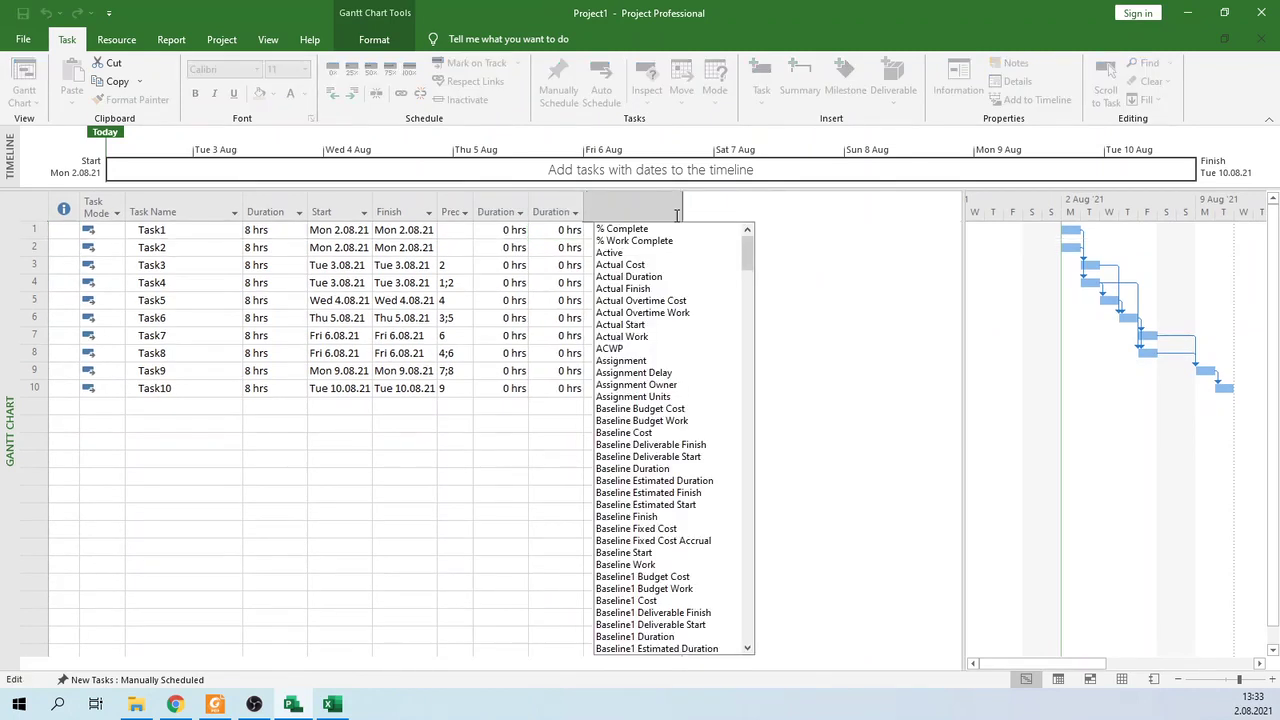
{"action": "type", "text": "duration"}
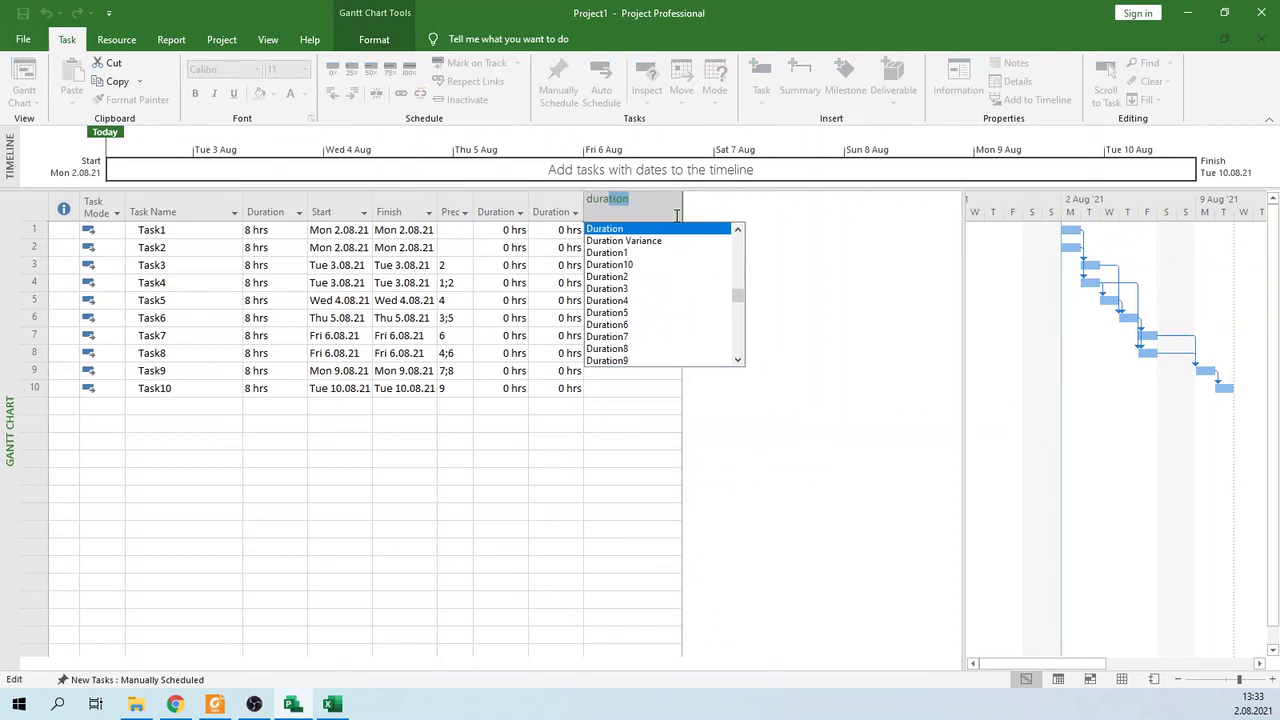
{"action": "left_click", "coordinate": [607, 289]}
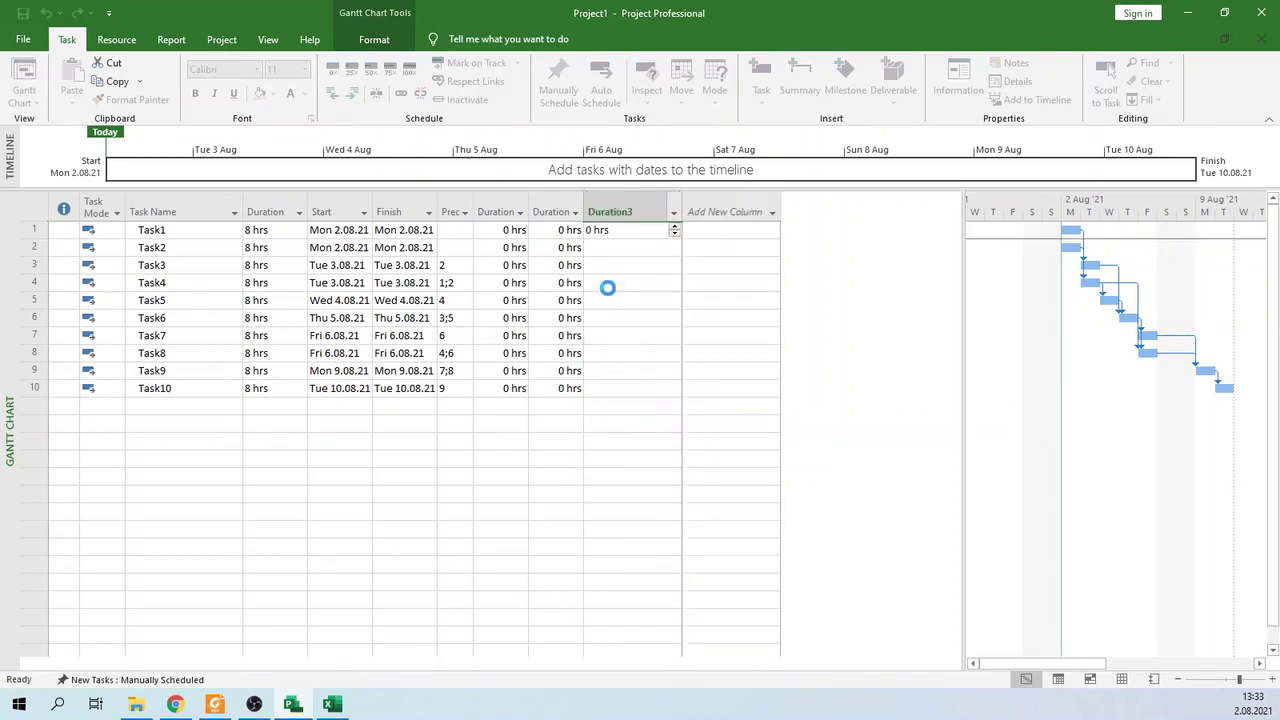
{"action": "left_click", "coordinate": [773, 214]}
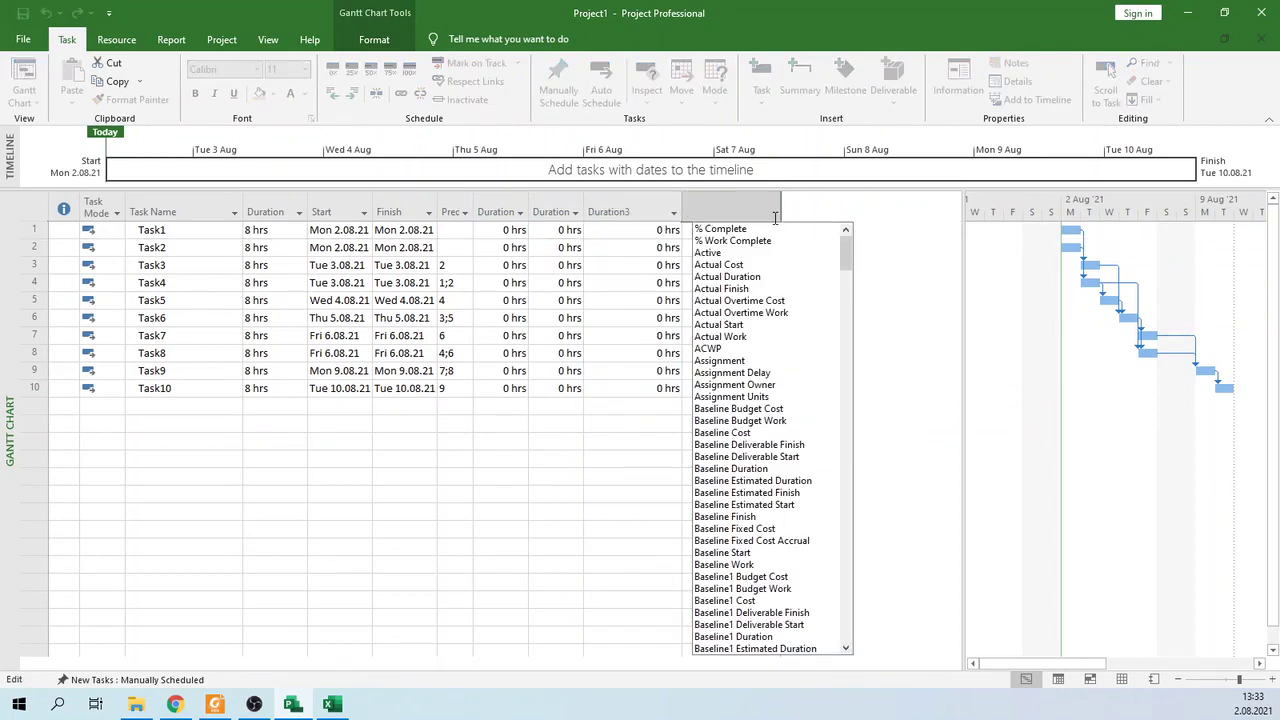
{"action": "type", "text": "duration"}
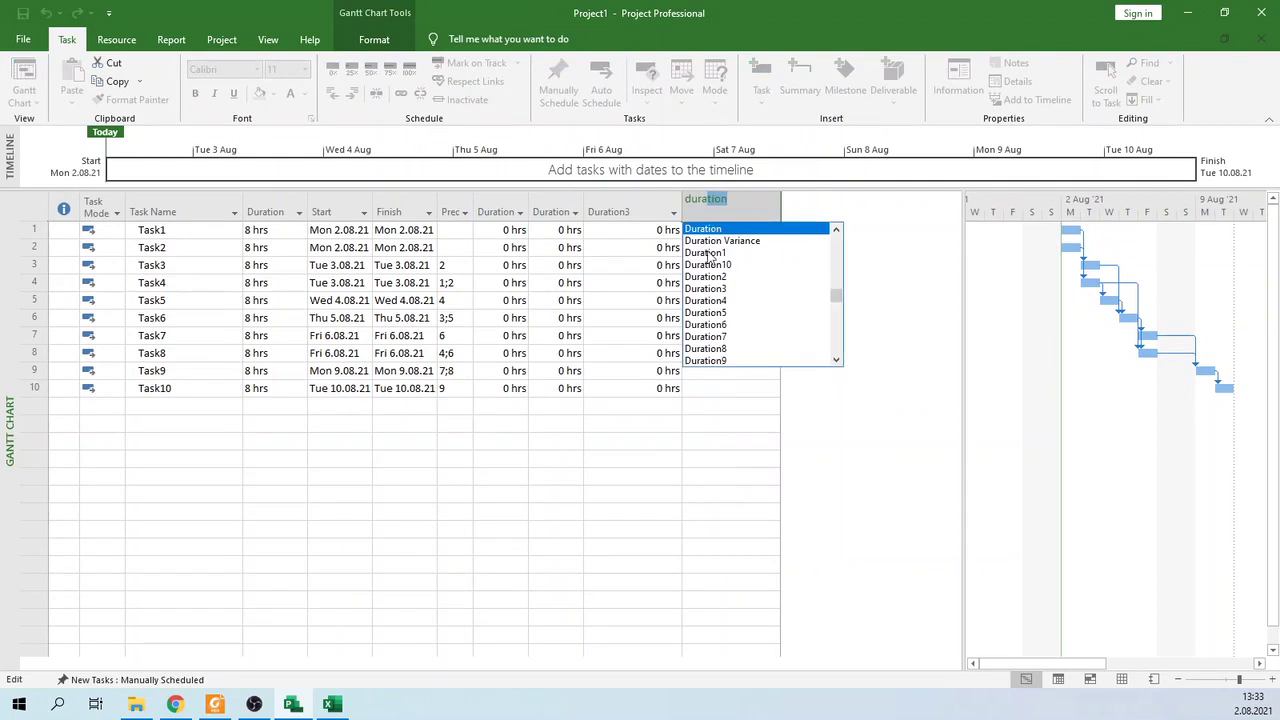
{"action": "left_click", "coordinate": [718, 301]}
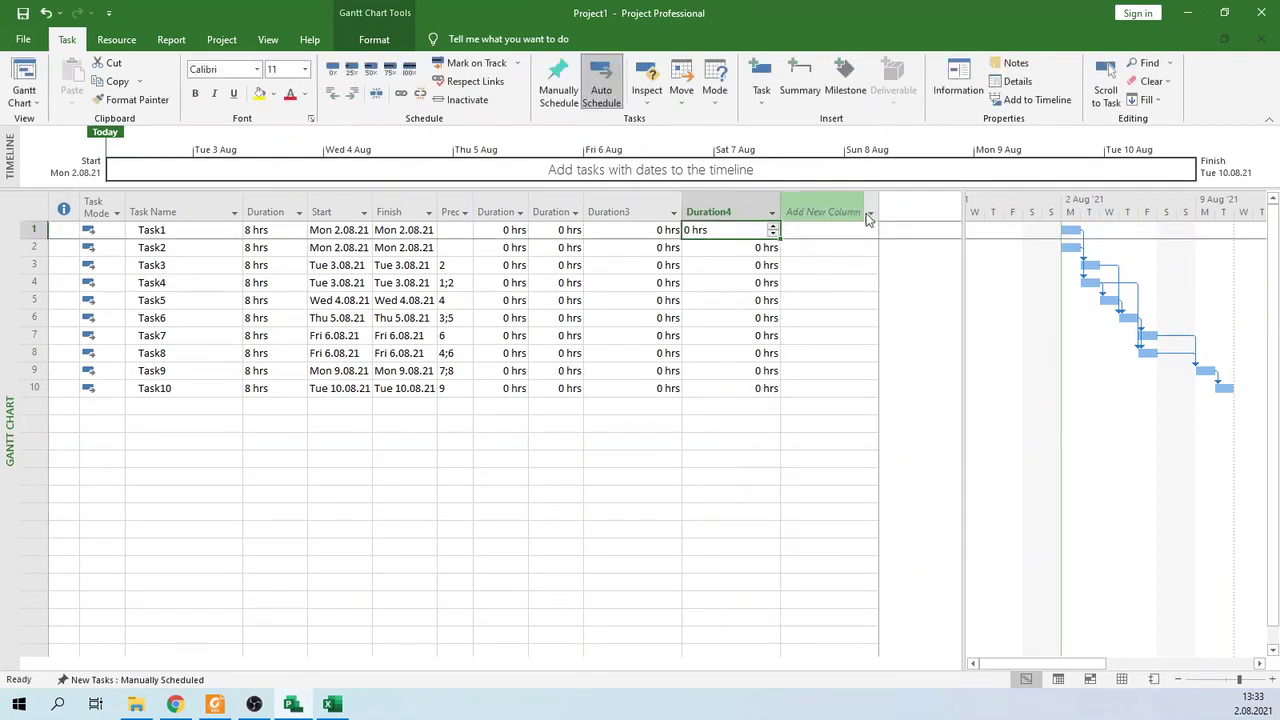
{"action": "left_click", "coordinate": [873, 215]}
{"action": "type", "text": "duration"}
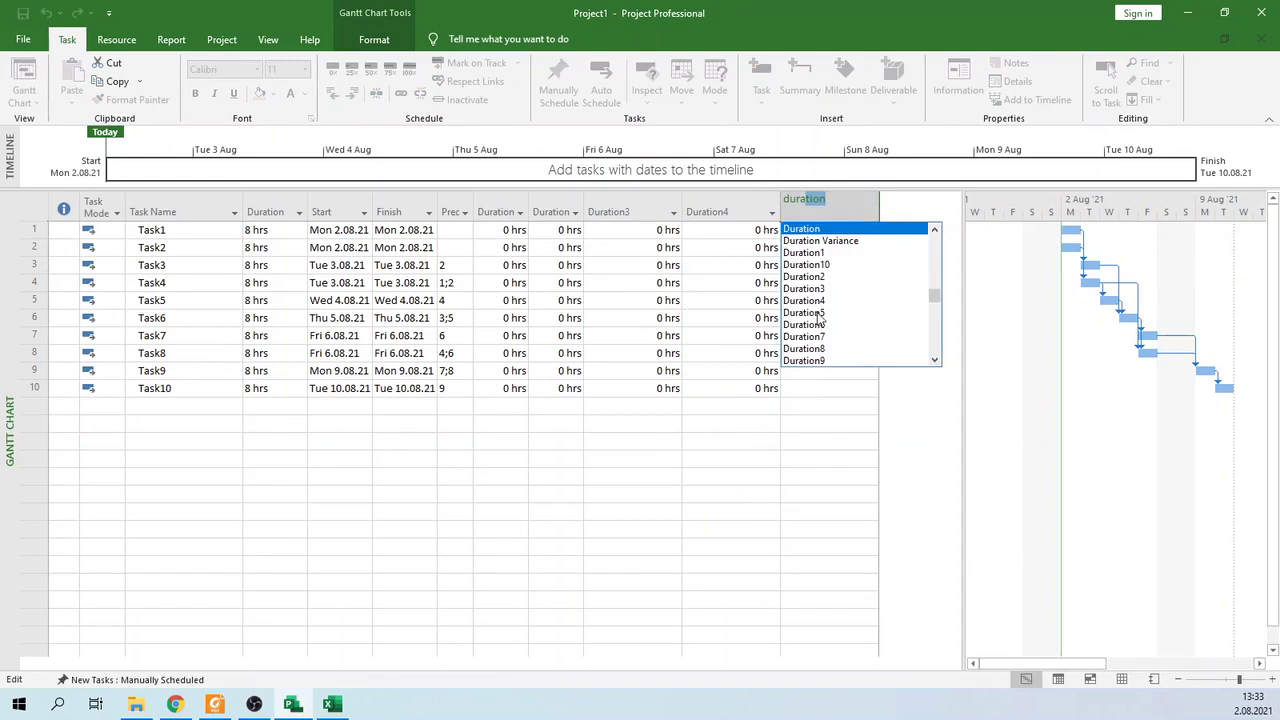
{"action": "left_click", "coordinate": [815, 312]}
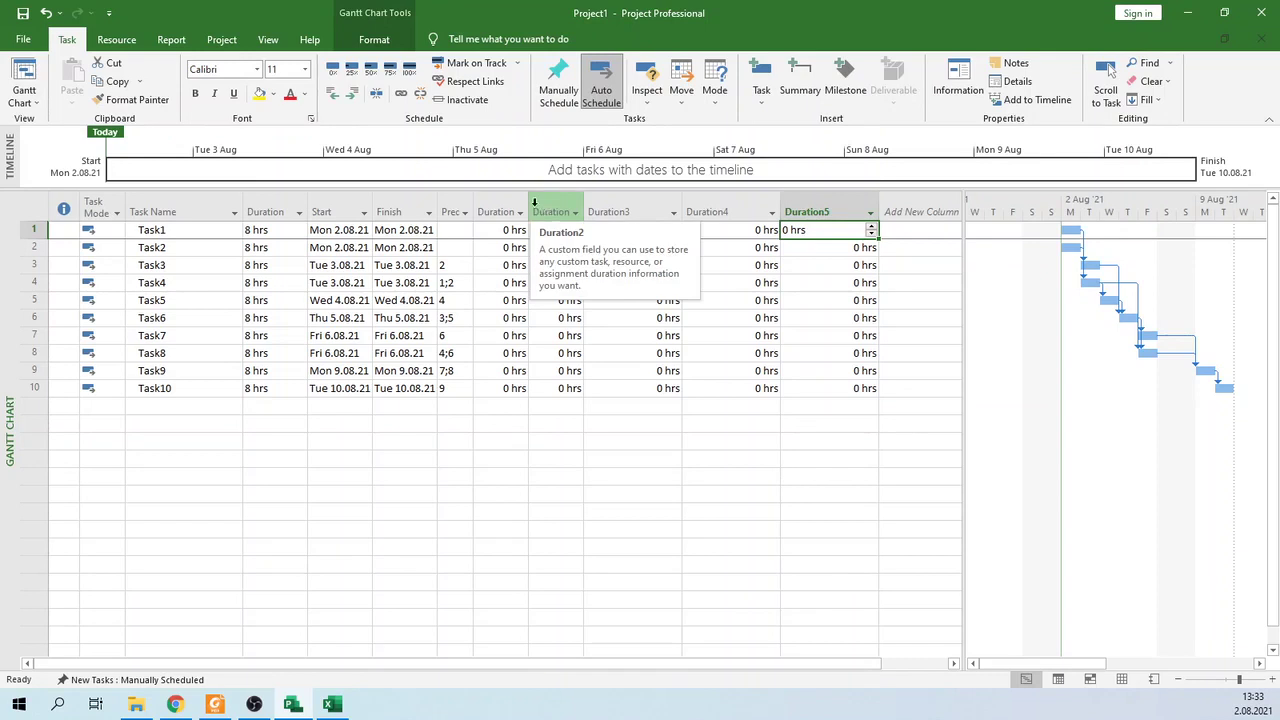
Step: Rename the Duration1 custom field as "Optimistic Time", keeping the Custom Fields settings open
{"action": "right_click", "coordinate": [494, 208]}
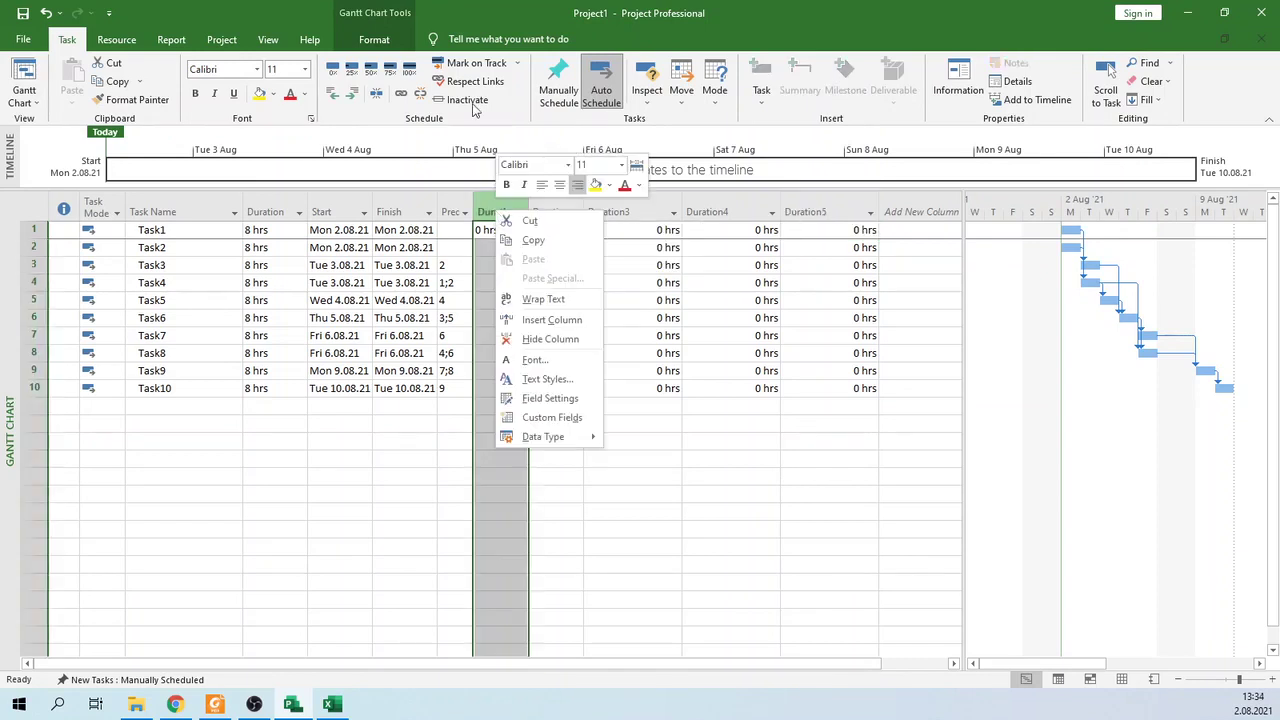
{"action": "left_click", "coordinate": [376, 42]}
{"action": "left_click", "coordinate": [376, 42]}
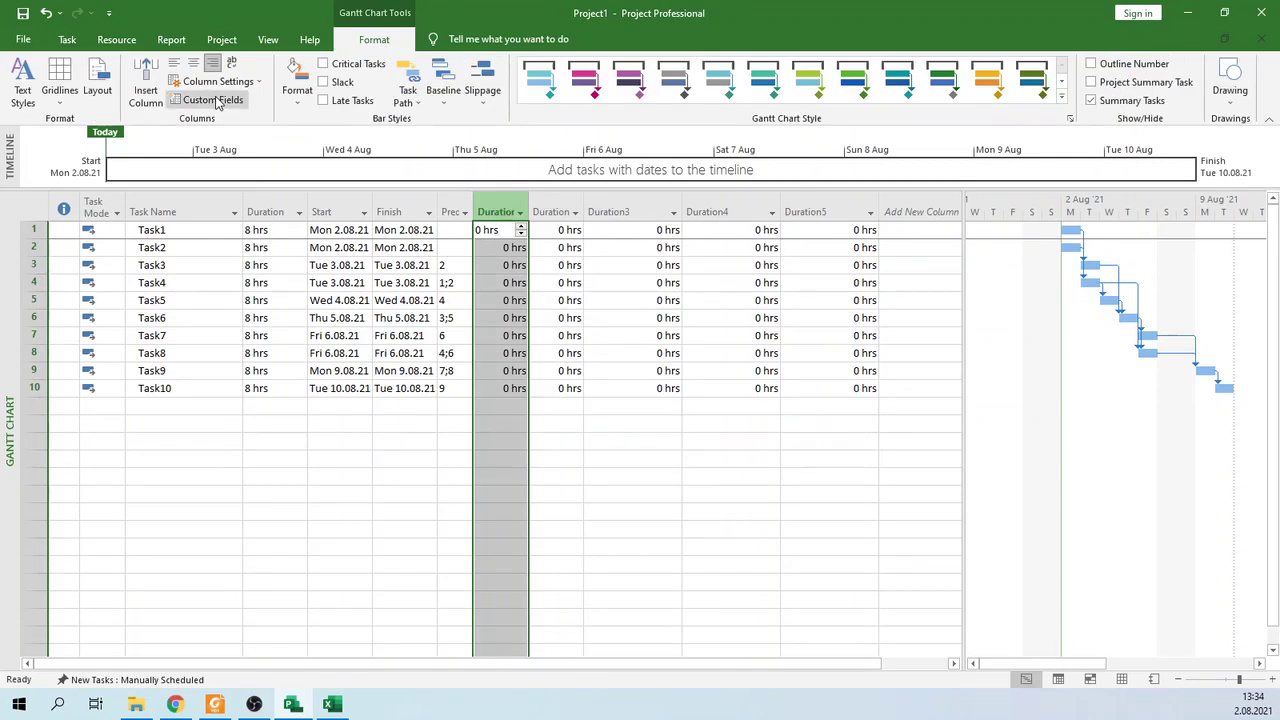
{"action": "right_click", "coordinate": [502, 209]}
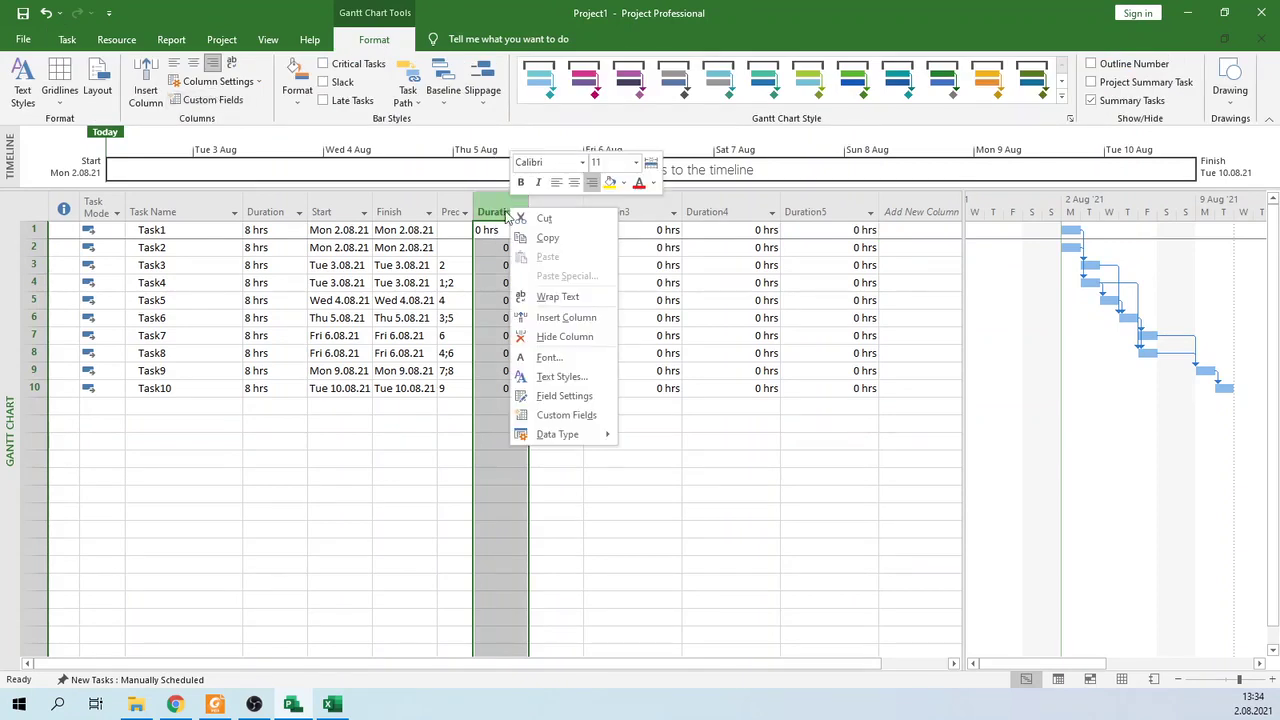
{"action": "left_click", "coordinate": [565, 415]}
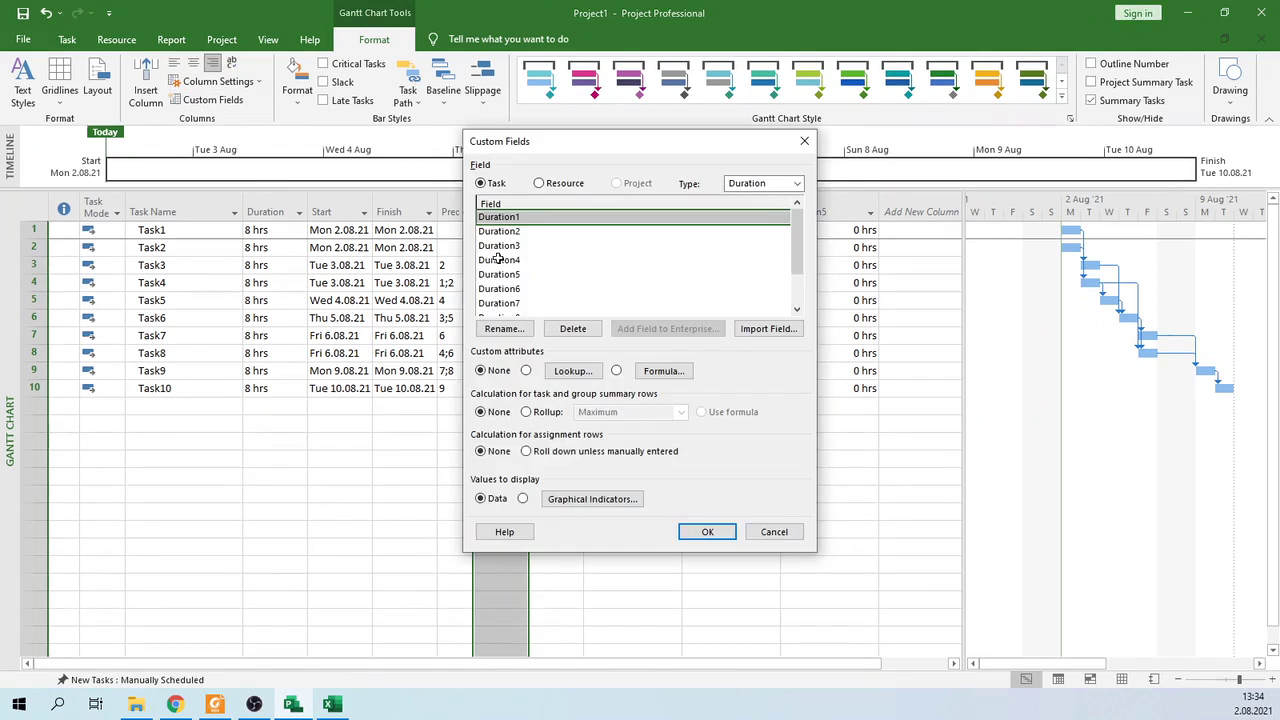
{"action": "left_click_drag", "start_coordinate": [585, 150], "coordinate": [792, 153]}
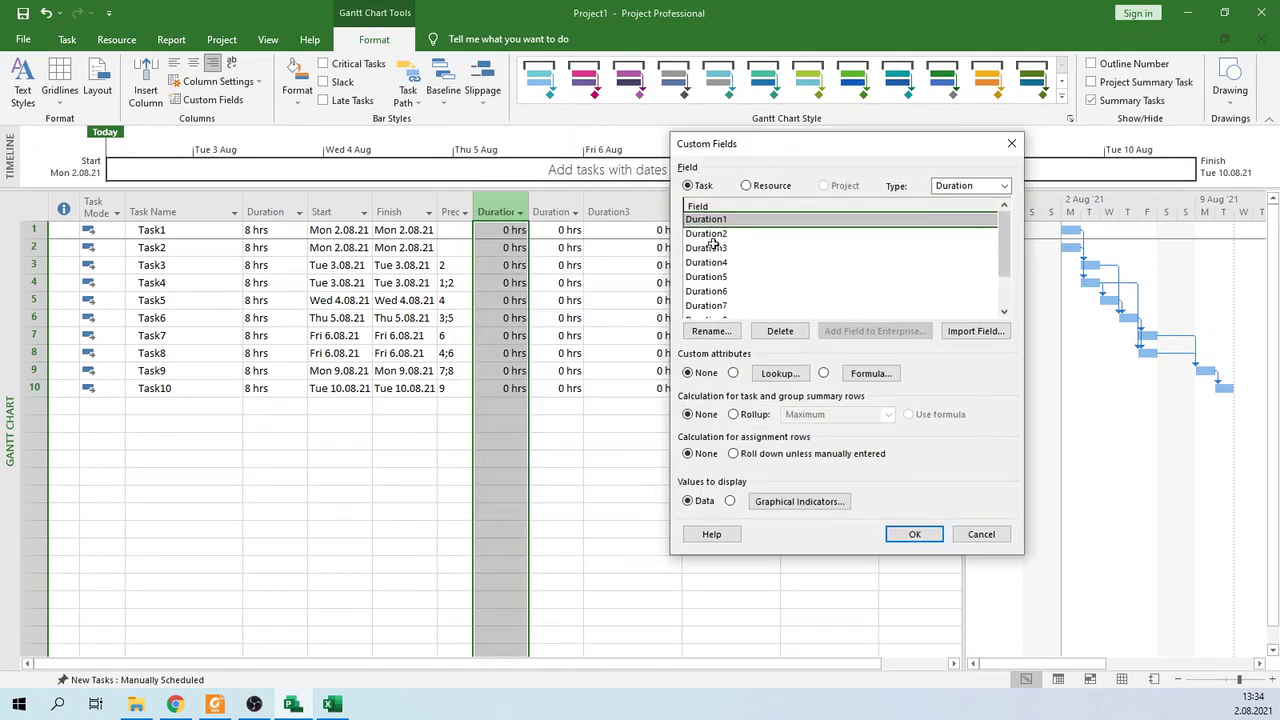
{"action": "left_click", "coordinate": [712, 331]}
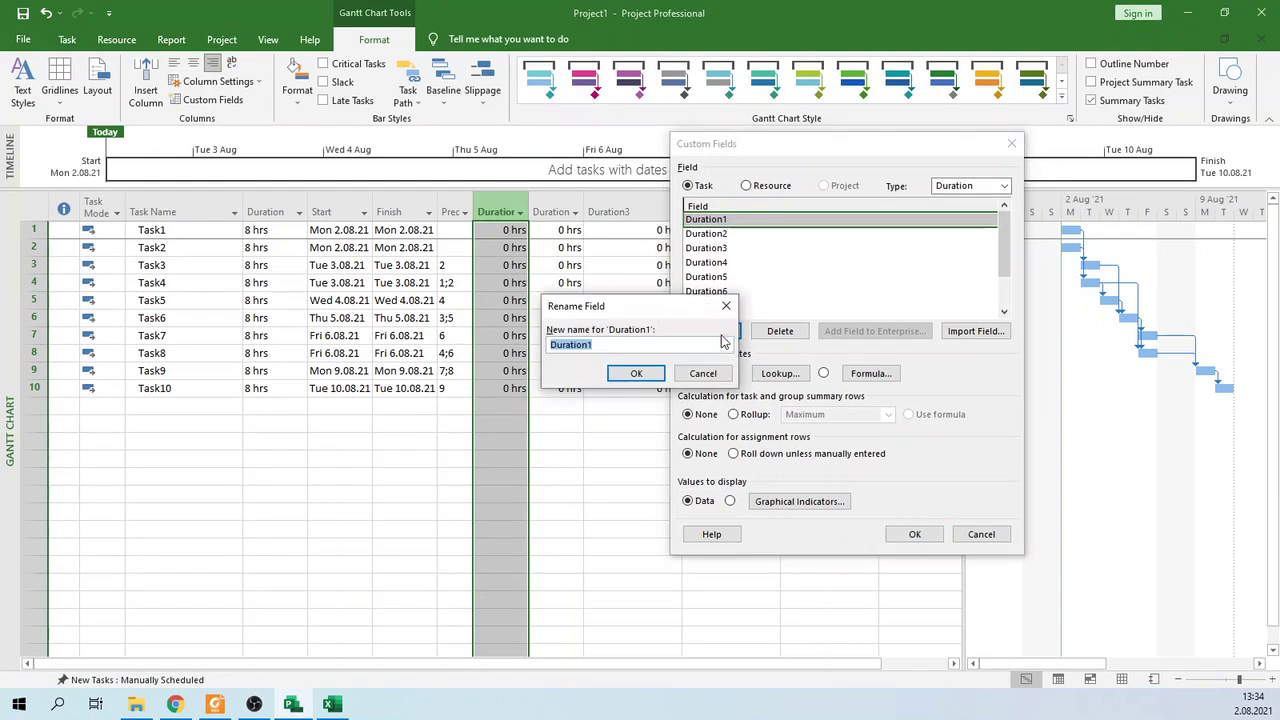
{"action": "left_click_drag", "start_coordinate": [668, 306], "coordinate": [872, 375]}
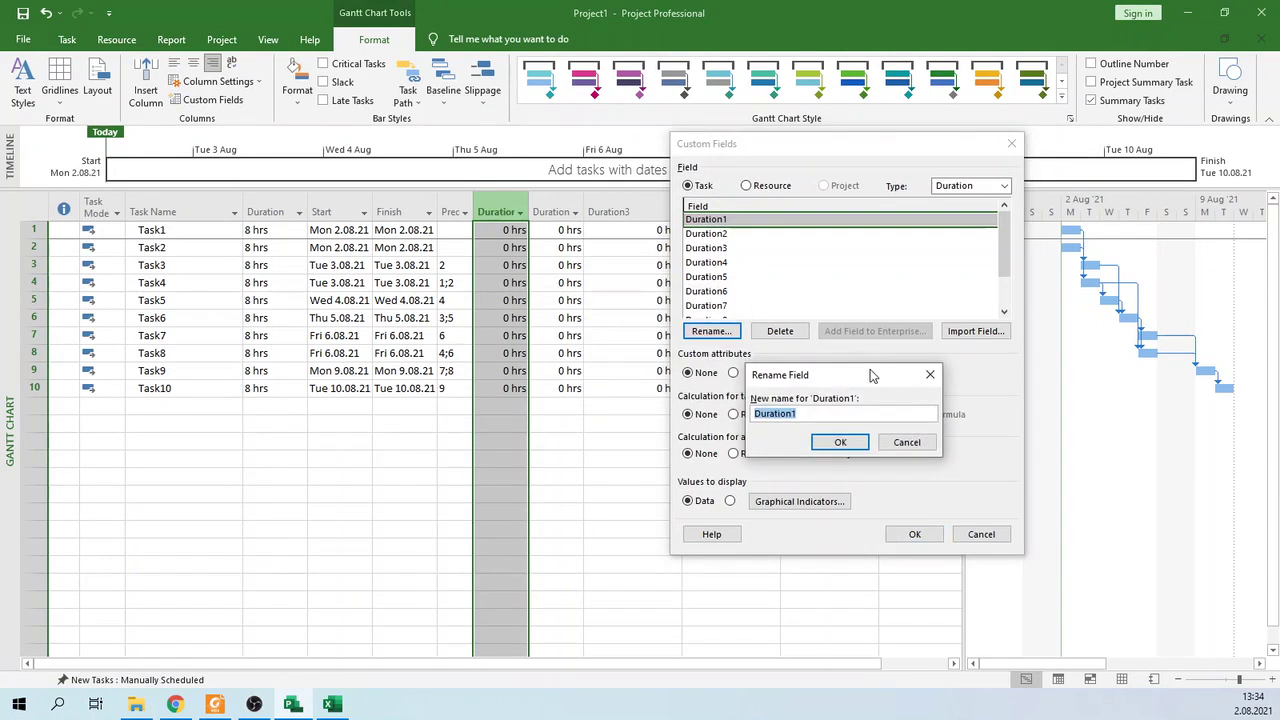
{"action": "type", "text": "Optimistic Time"}
{"action": "left_click", "coordinate": [840, 442]}
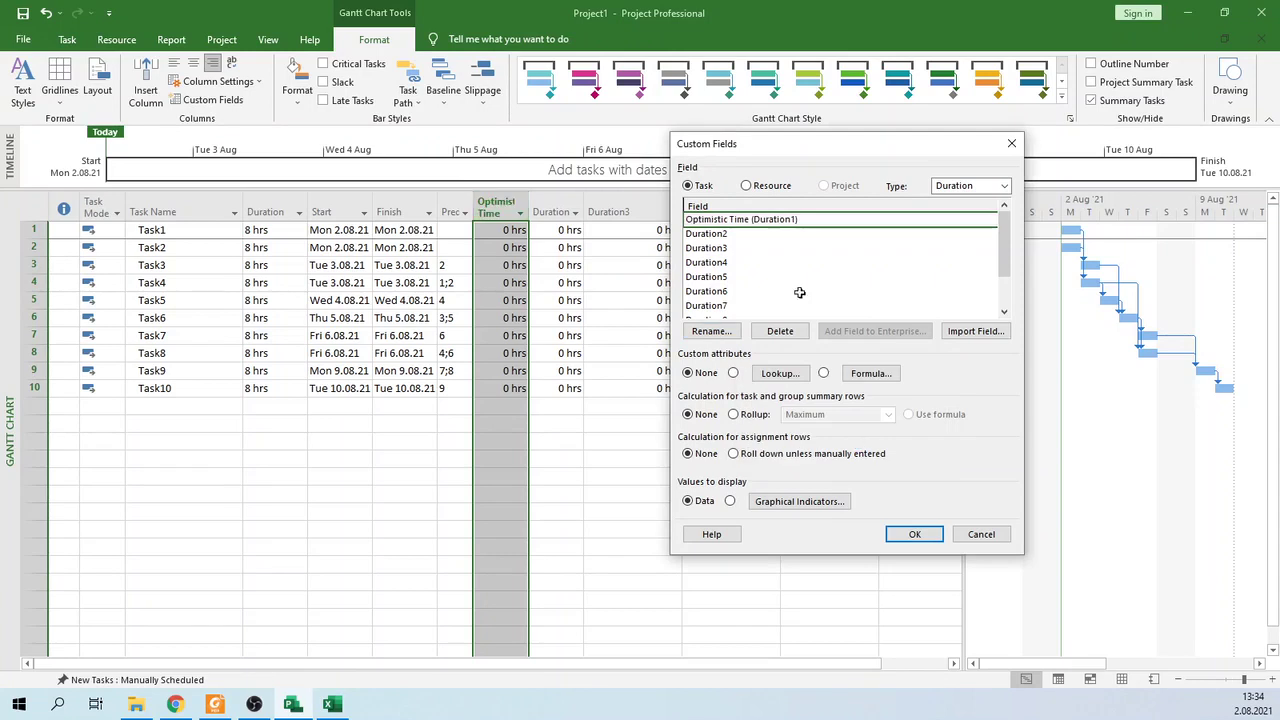
Step: Rename the Duration2 custom field as "Most Likely Time" and close the Custom Fields settings
{"action": "left_click", "coordinate": [708, 233]}
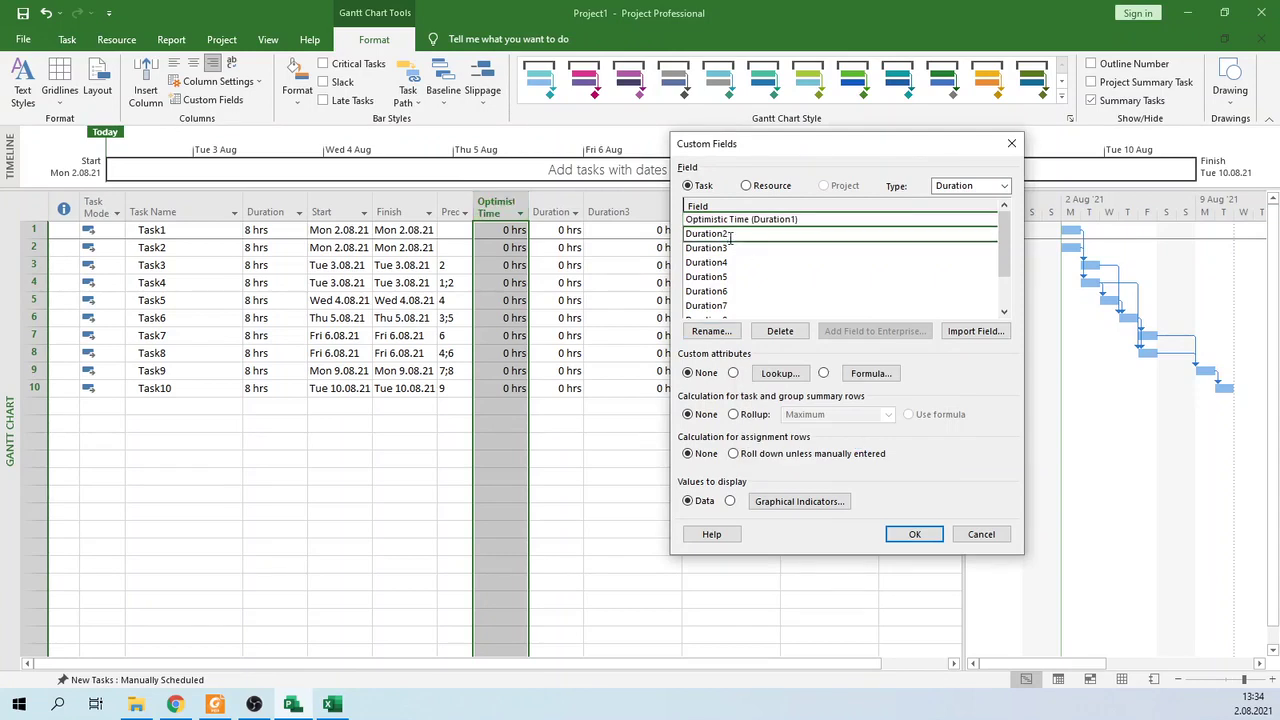
{"action": "type", "text": "D"}
{"action": "key", "text": "Escape"}
{"action": "left_click", "coordinate": [711, 331]}
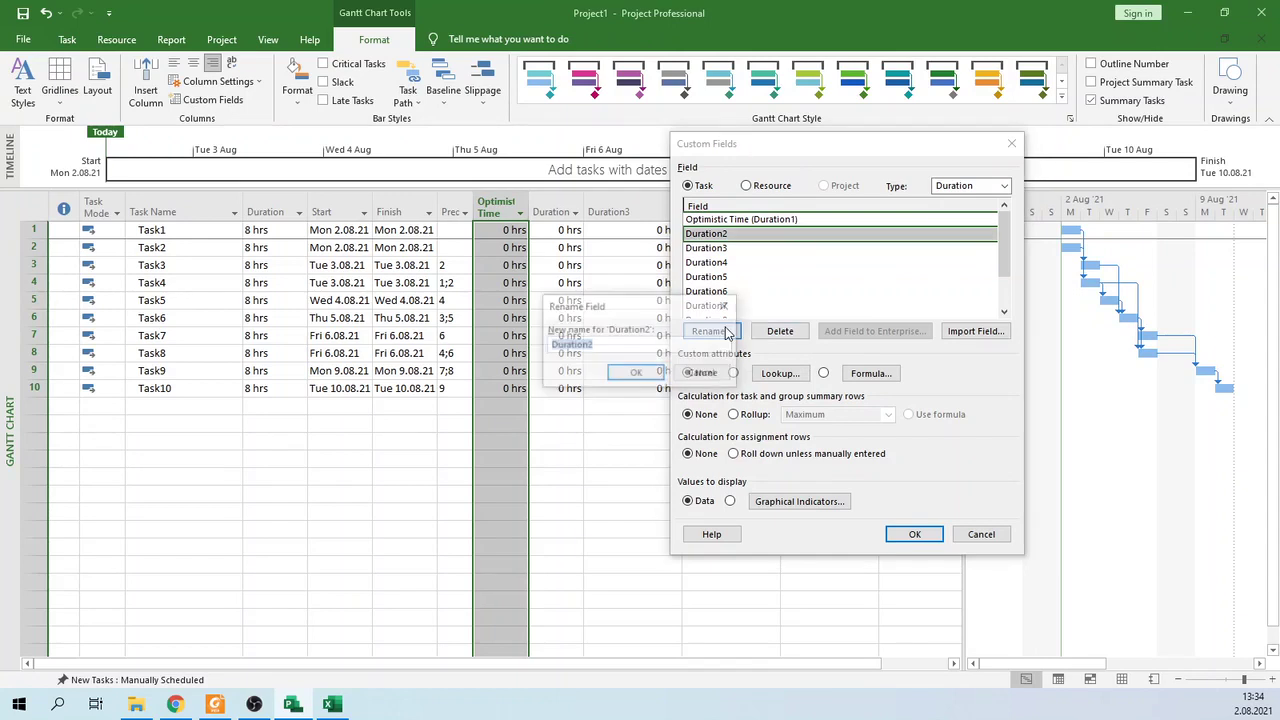
{"action": "type", "text": "Most Likely Time"}
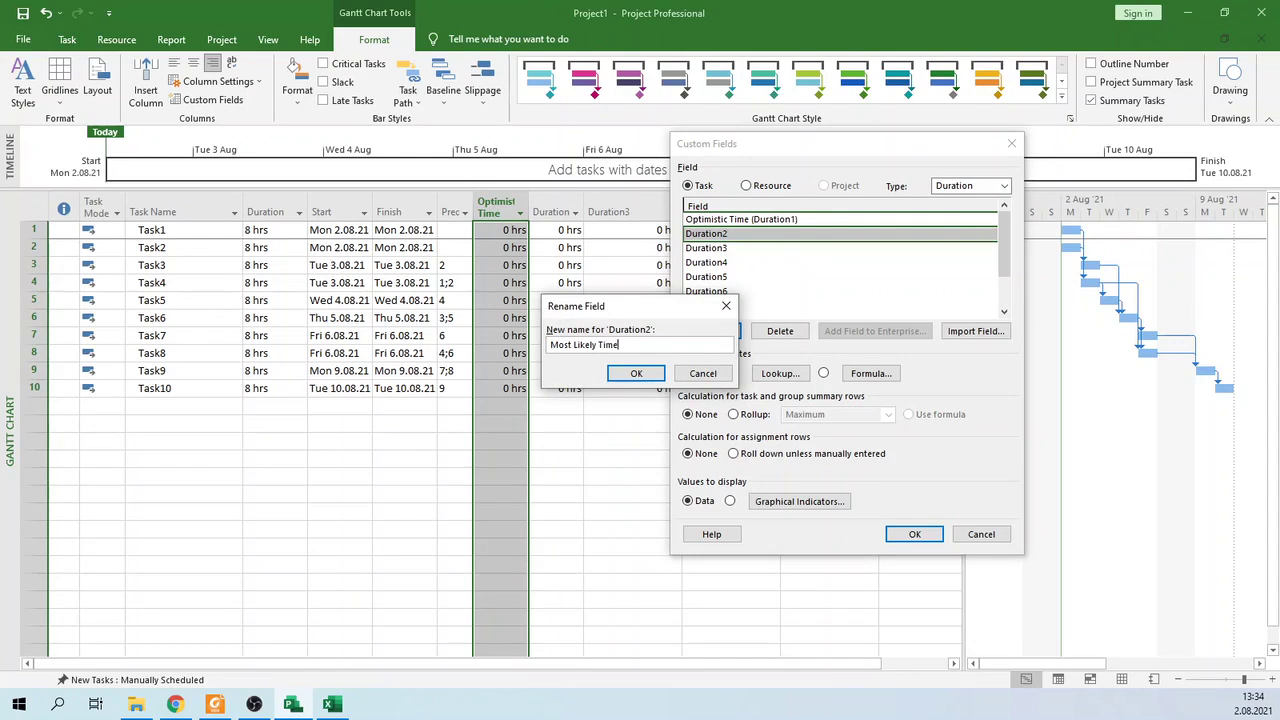
{"action": "left_click", "coordinate": [636, 373]}
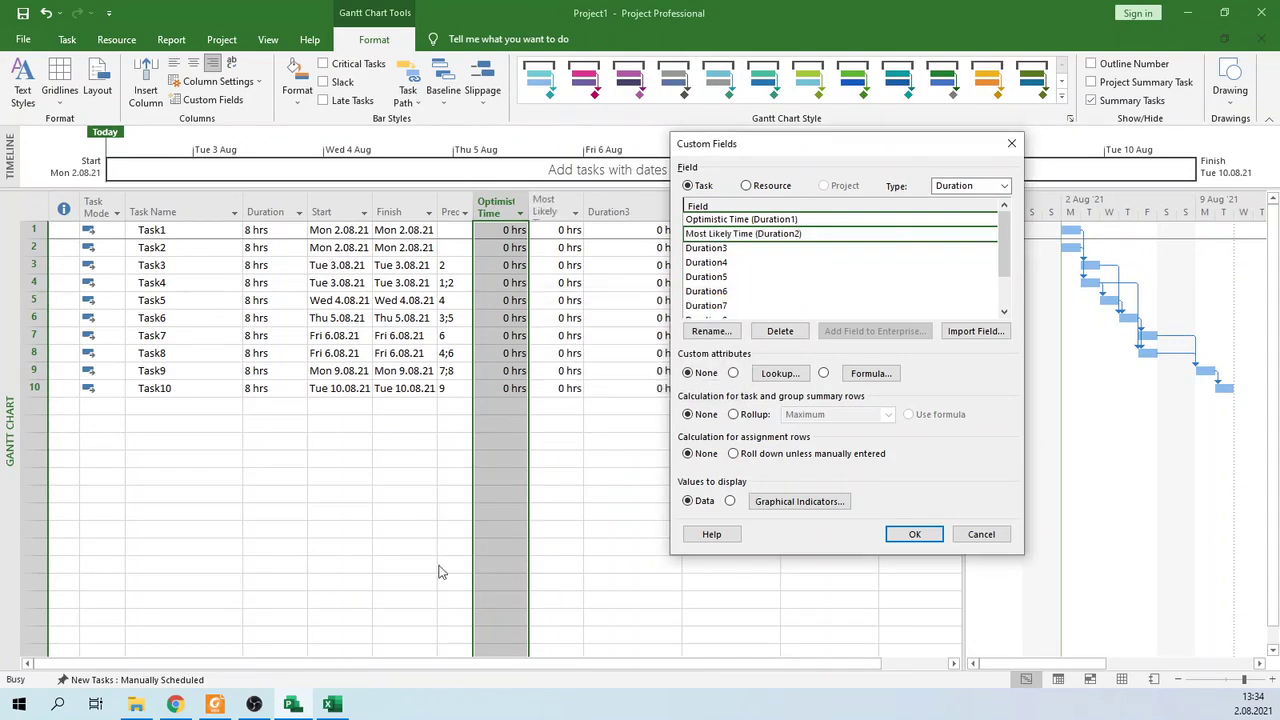
{"action": "mouse_move", "coordinate": [292, 707]}
{"action": "mouse_move", "coordinate": [336, 707]}
{"action": "left_click", "coordinate": [914, 534]}
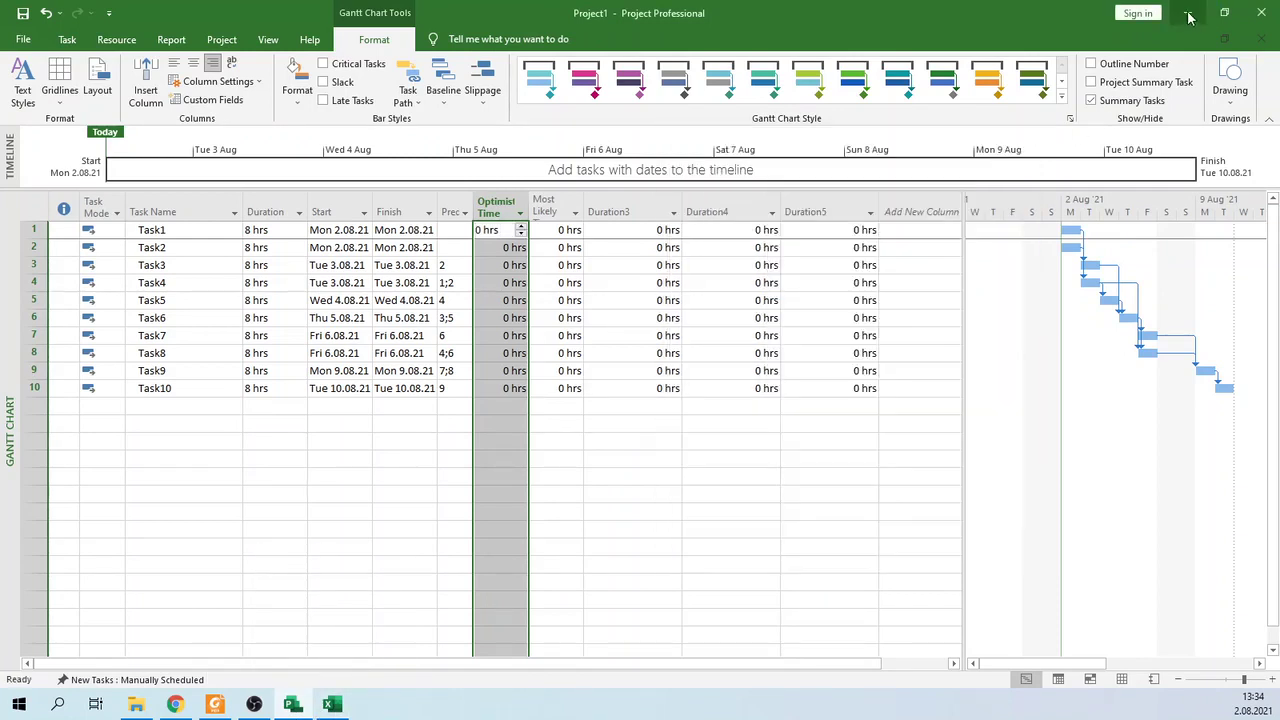
Step: Leave the Project1 schedule and bring up the Project2 schedule that already contains the named PERT columns
{"action": "left_click", "coordinate": [1187, 13]}
{"action": "left_click", "coordinate": [176, 206]}
{"action": "left_click", "coordinate": [176, 278]}
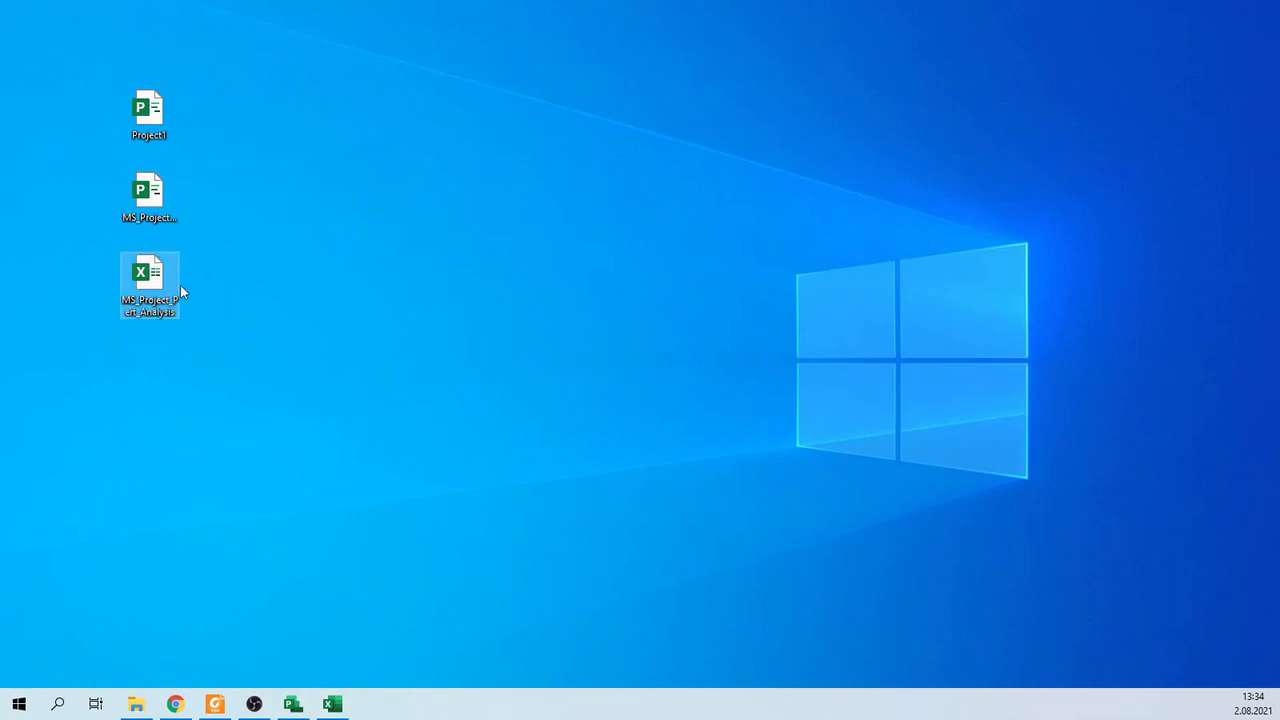
{"action": "left_click", "coordinate": [176, 132]}
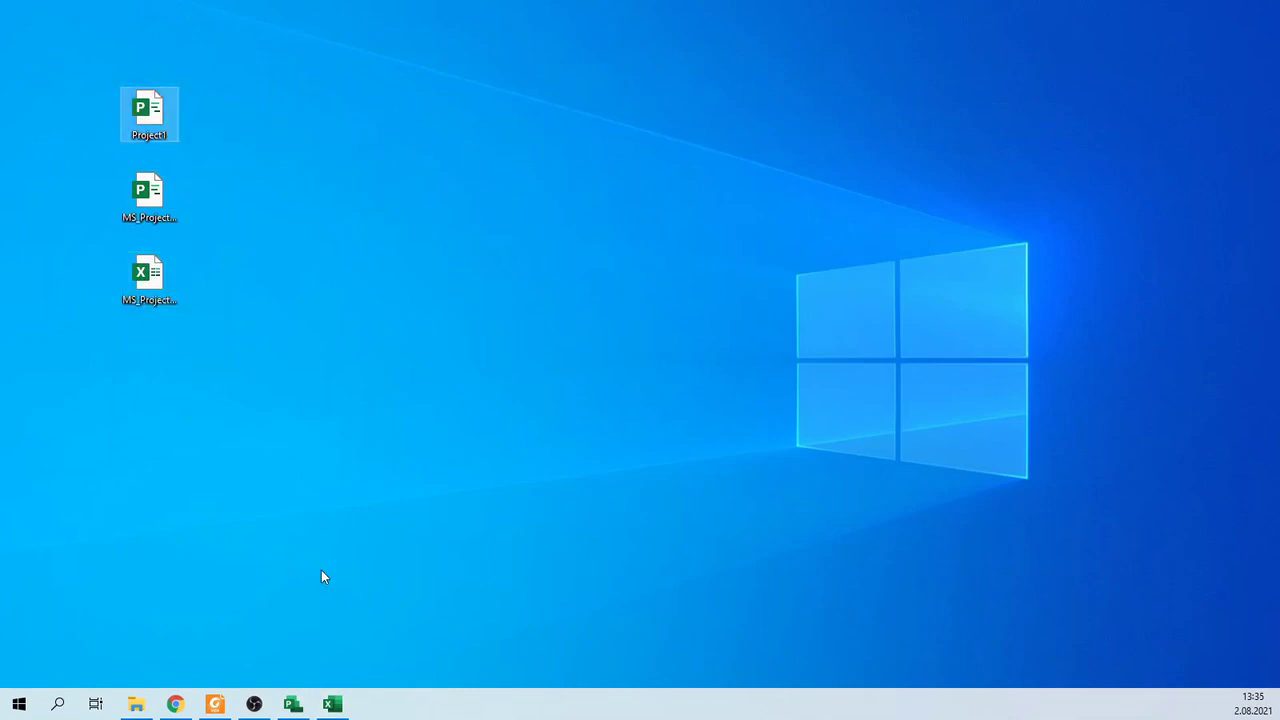
{"action": "key", "text": "alt+Tab"}
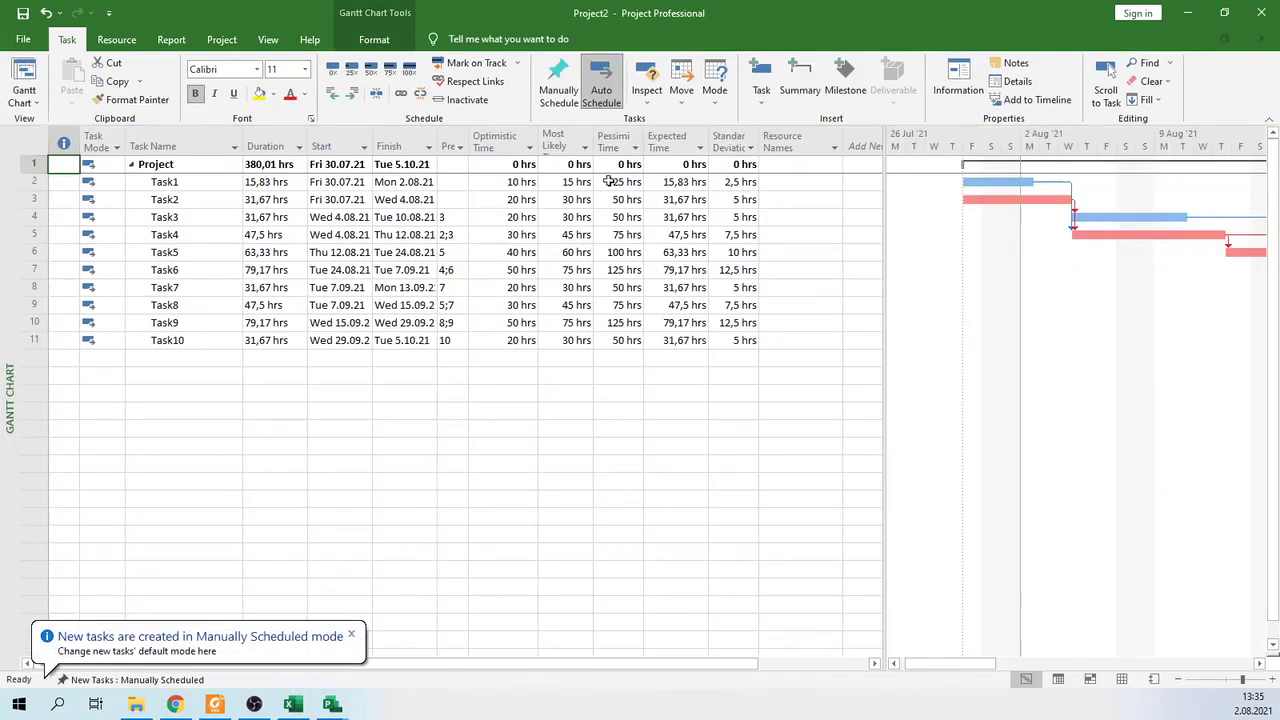
Step: Open the Custom Fields settings from the Optimistic Time column, select Standart Deviation (Duration5), and move the dialog clear of the column headings
{"action": "left_click", "coordinate": [498, 142]}
{"action": "right_click", "coordinate": [498, 142]}
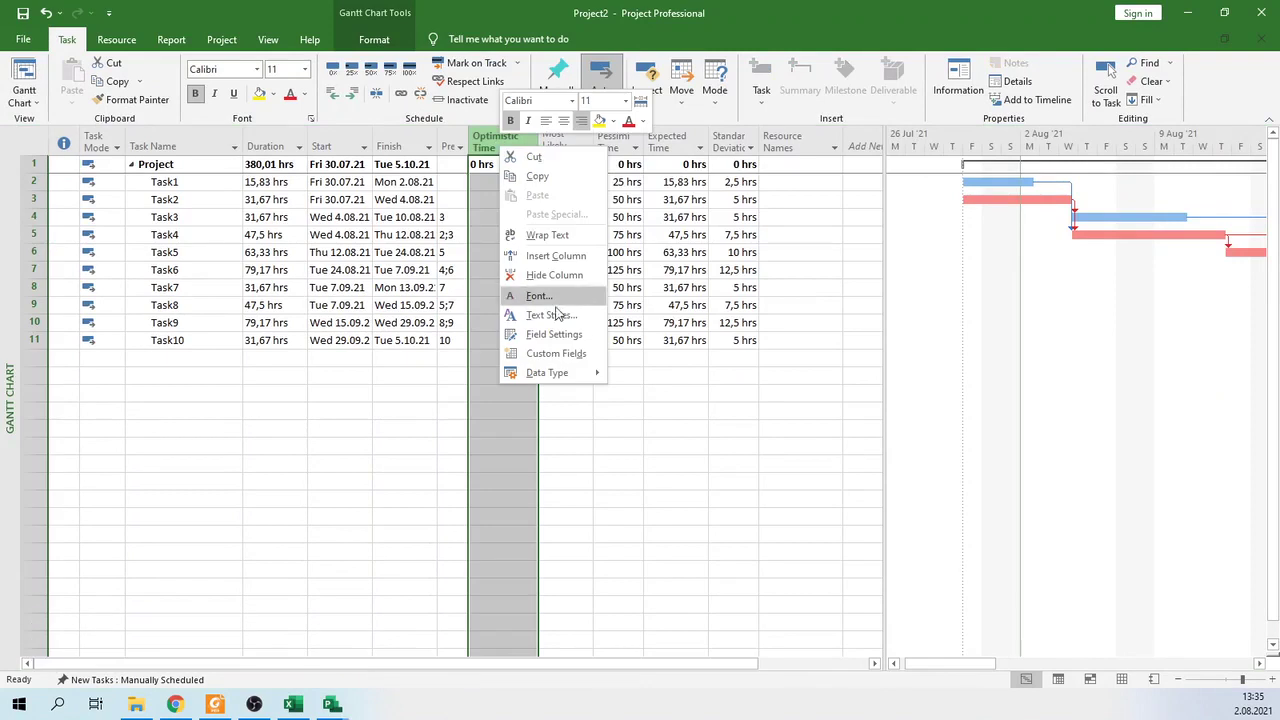
{"action": "left_click", "coordinate": [556, 368]}
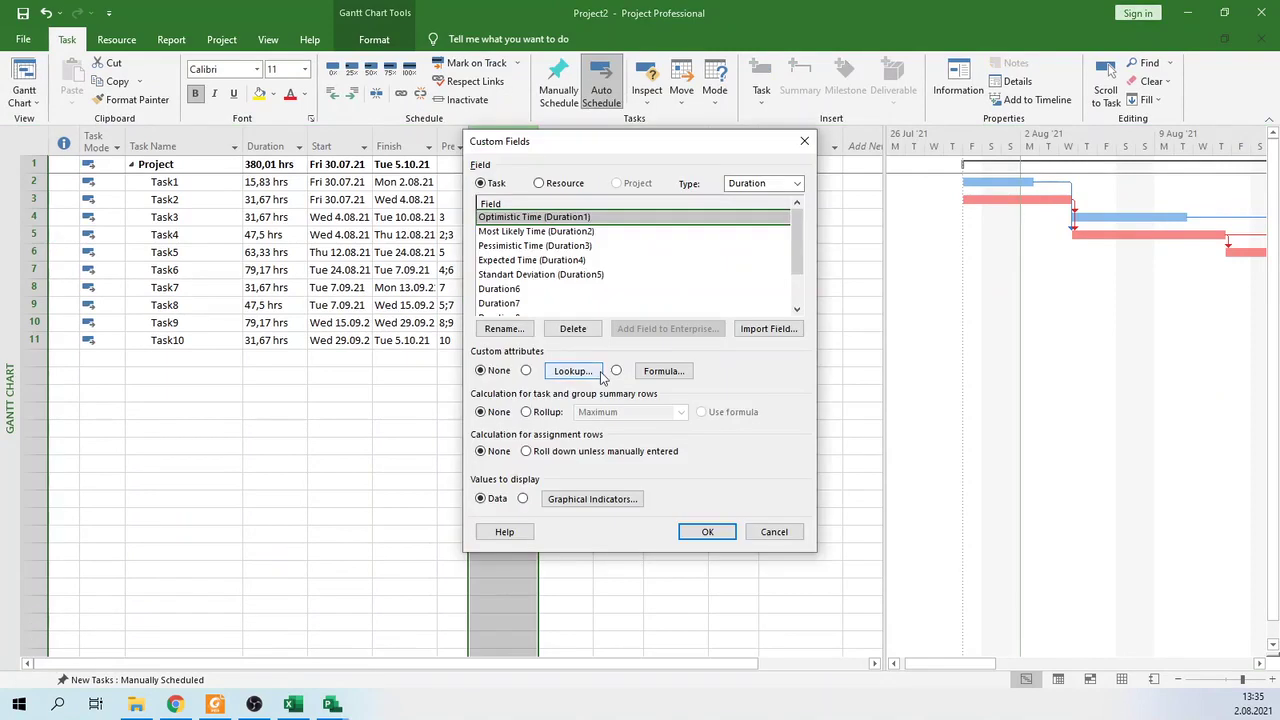
{"action": "left_click", "coordinate": [566, 275]}
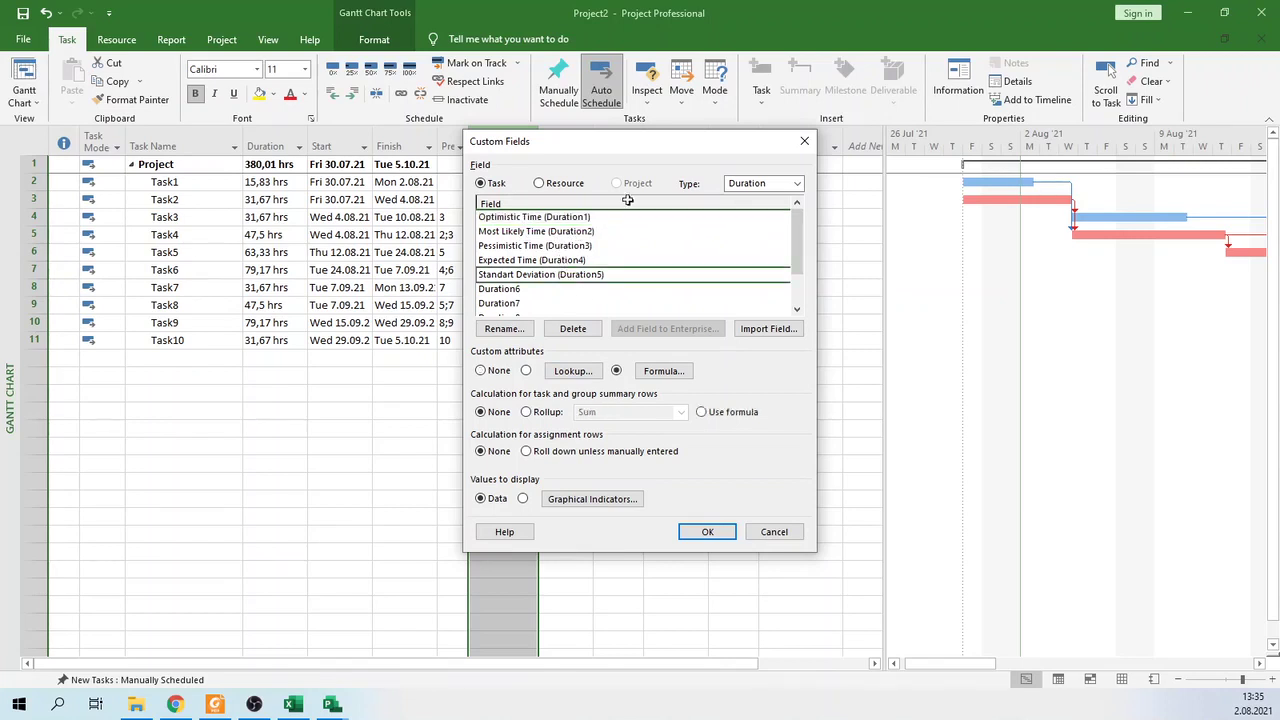
{"action": "left_click_drag", "start_coordinate": [645, 152], "coordinate": [643, 197]}
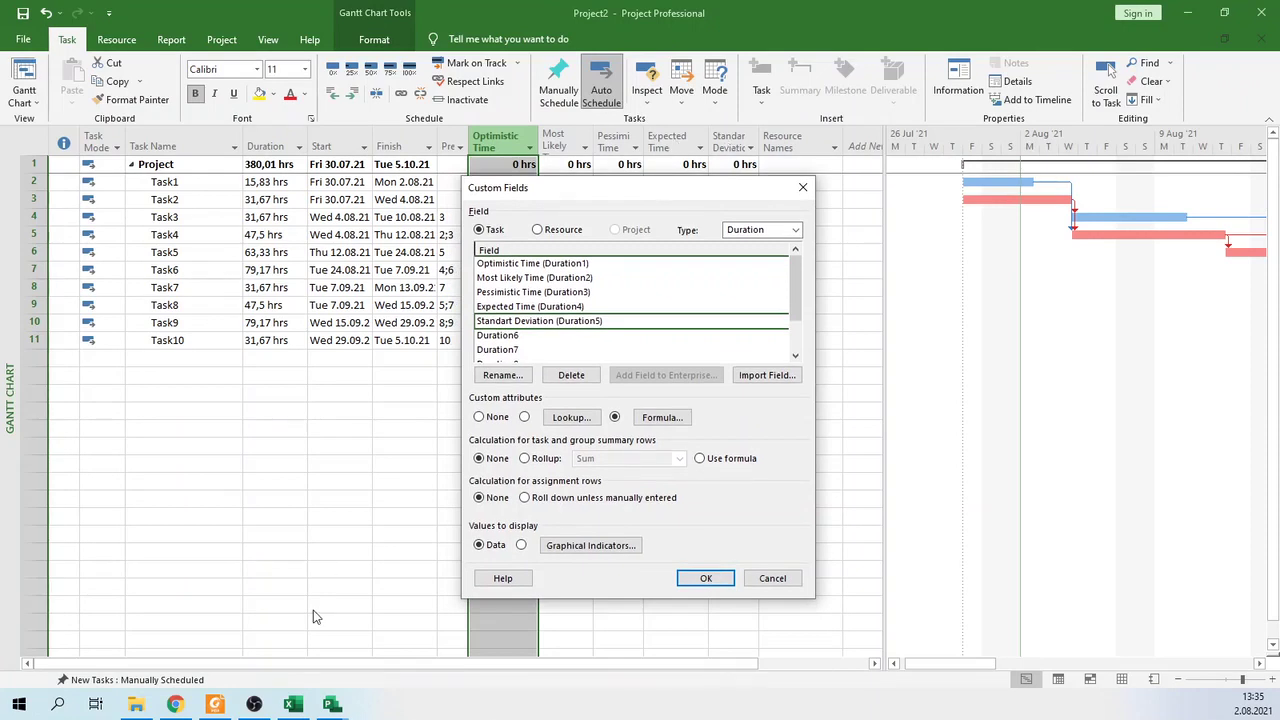
Step: Switch to tez_6.pdf in Foxit Reader and examine the PERT equations for expected time, variance and standard deviation
{"action": "mouse_move", "coordinate": [226, 712]}
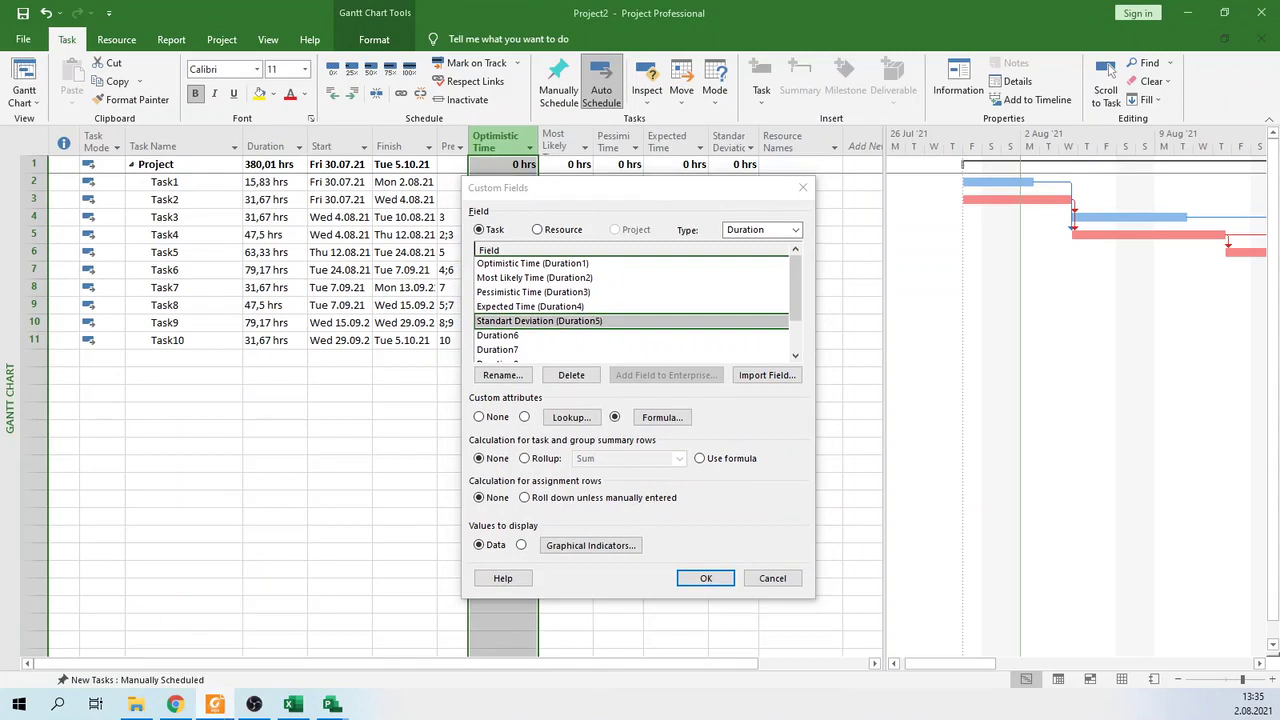
{"action": "key", "text": "alt+Tab"}
{"action": "left_click_drag", "start_coordinate": [660, 585], "coordinate": [678, 640]}
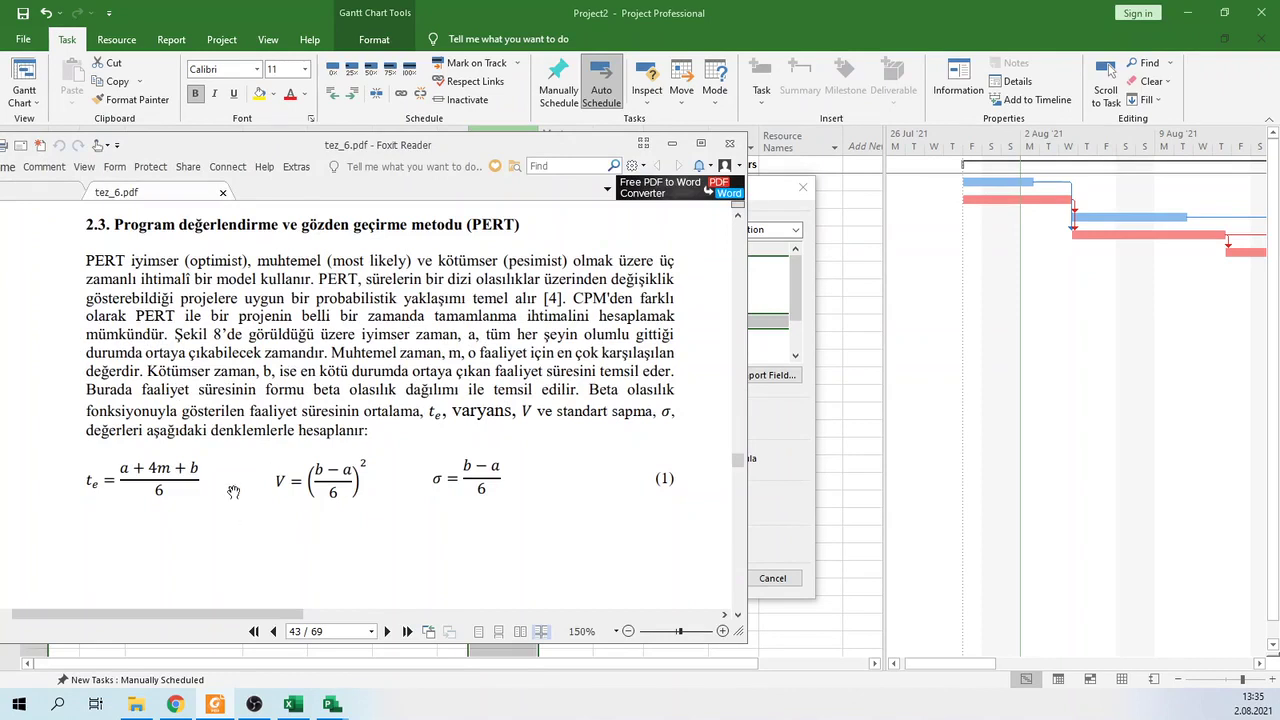
{"action": "scroll", "coordinate": [556, 358], "scroll_direction": "down", "scroll_amount": 4}
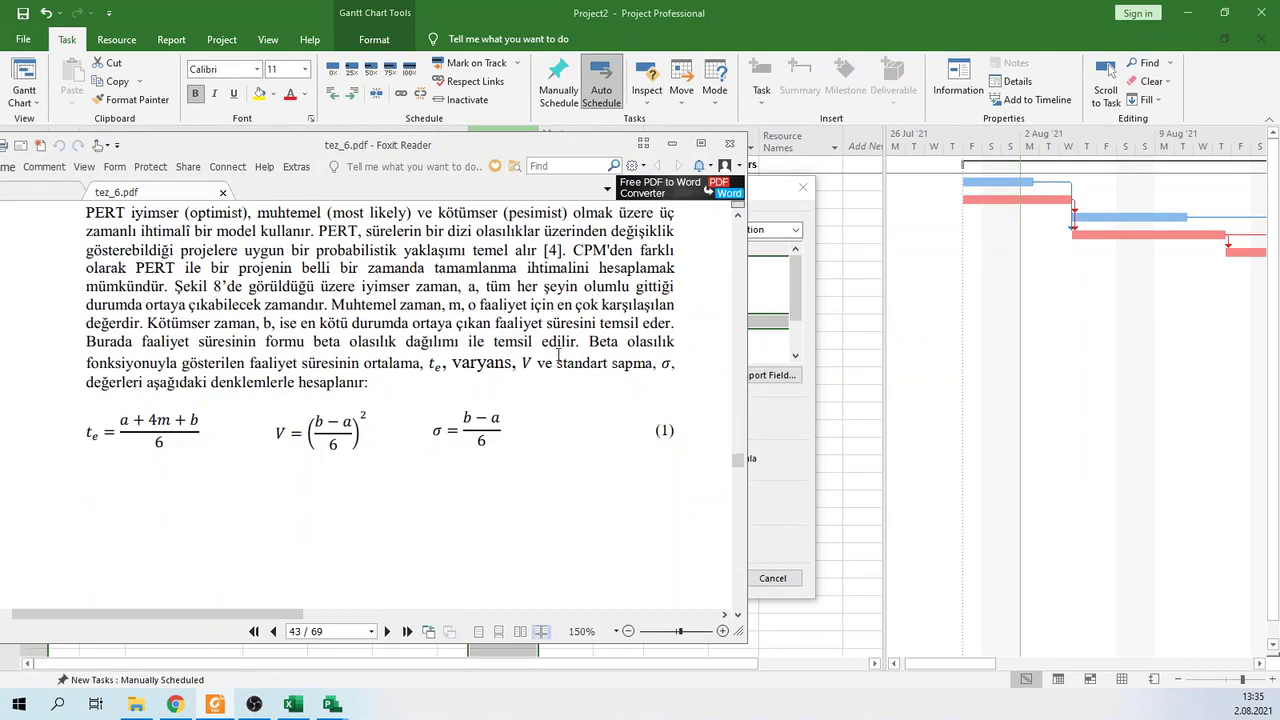
{"action": "scroll", "coordinate": [546, 353], "scroll_direction": "down", "scroll_amount": 1}
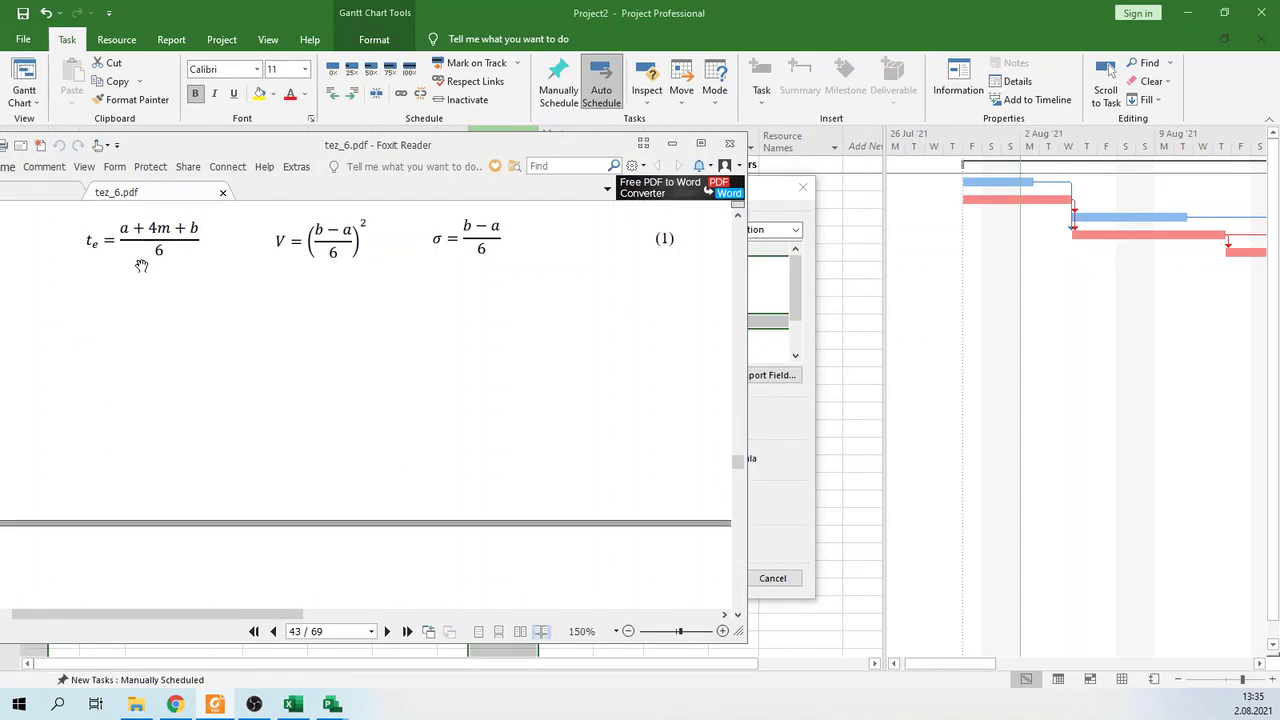
{"action": "left_click_drag", "start_coordinate": [198, 215], "coordinate": [226, 227]}
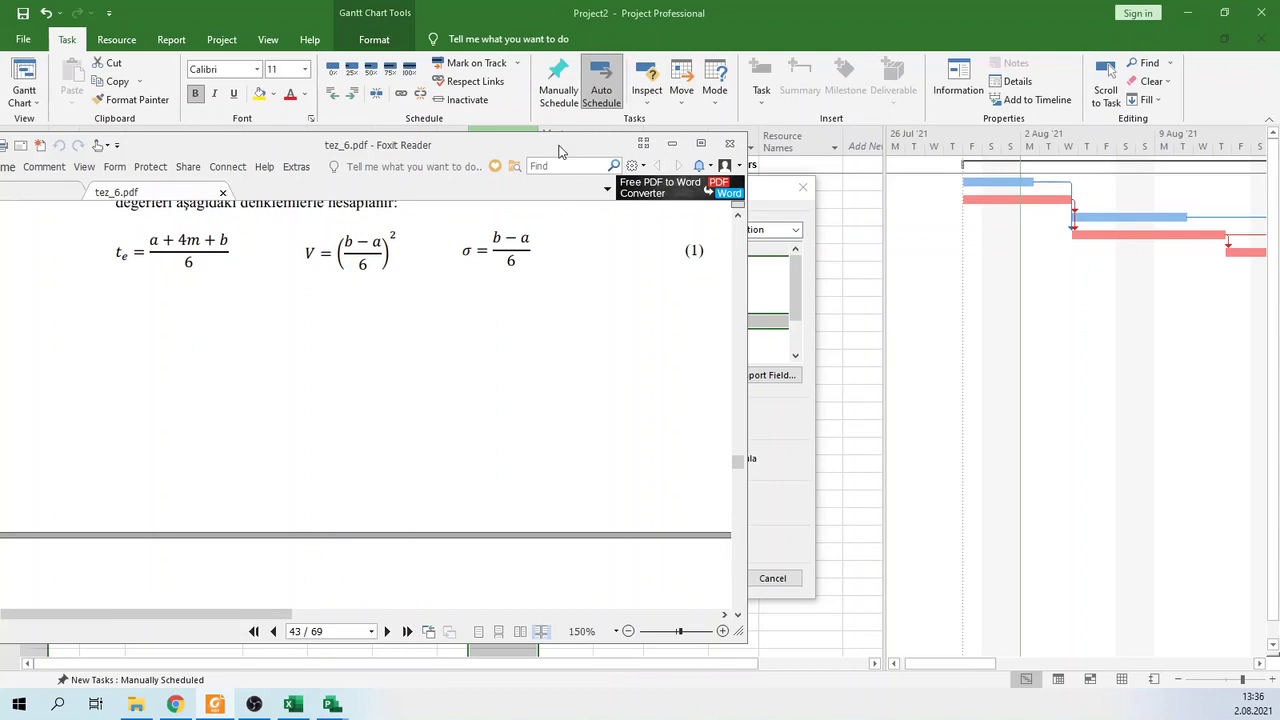
{"action": "left_click", "coordinate": [672, 143]}
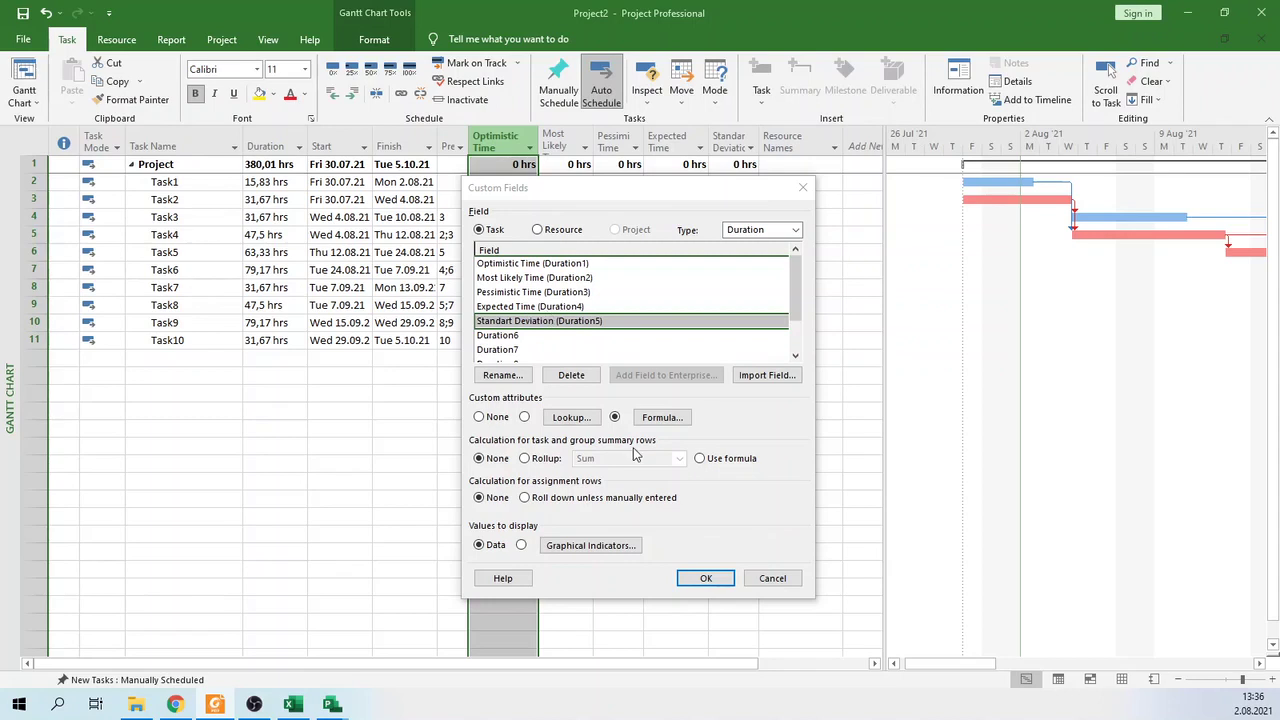
Step: Open the formula of the Expected Time (Duration4) custom field and clear its existing expression
{"action": "left_click", "coordinate": [511, 309]}
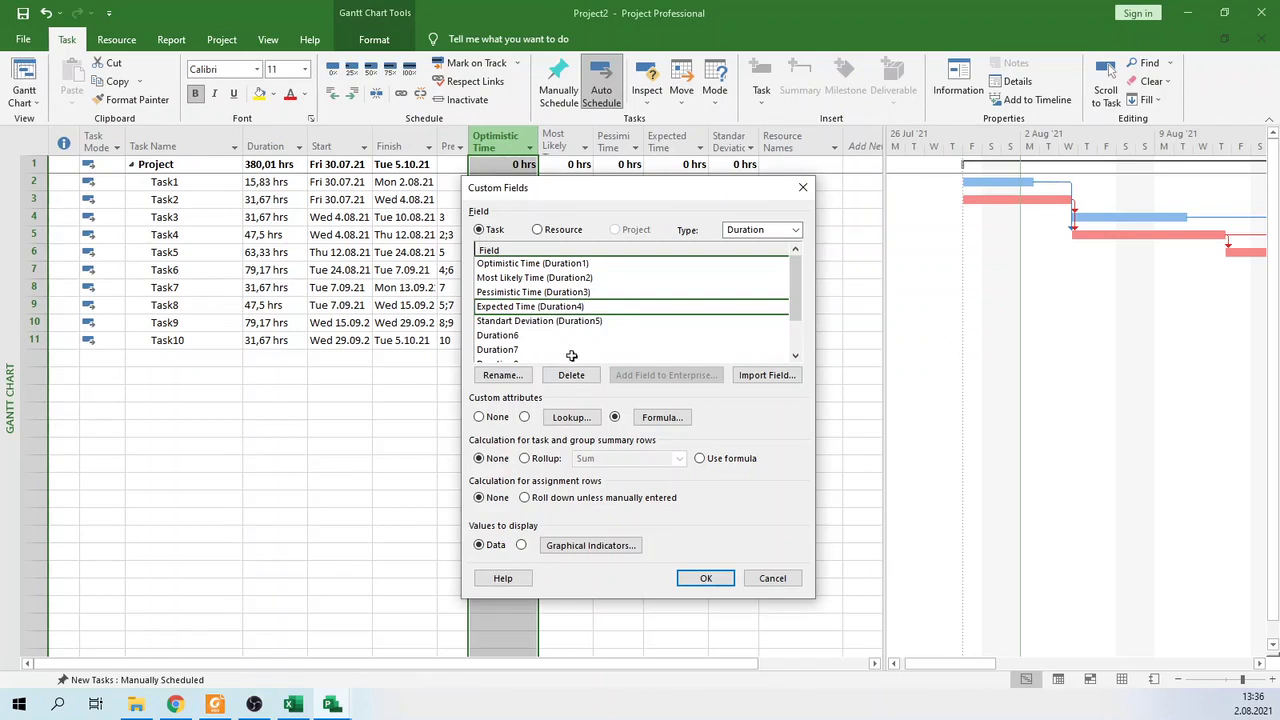
{"action": "left_click", "coordinate": [660, 419]}
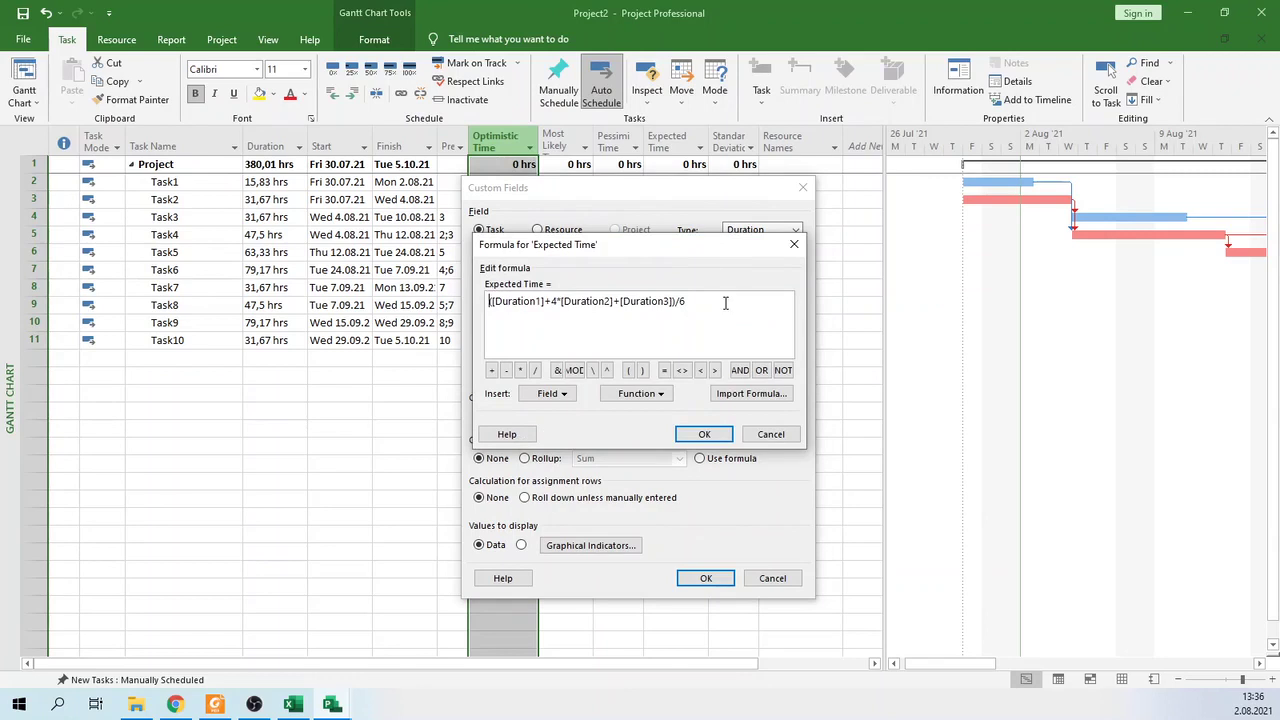
{"action": "left_click_drag", "start_coordinate": [694, 247], "coordinate": [703, 338]}
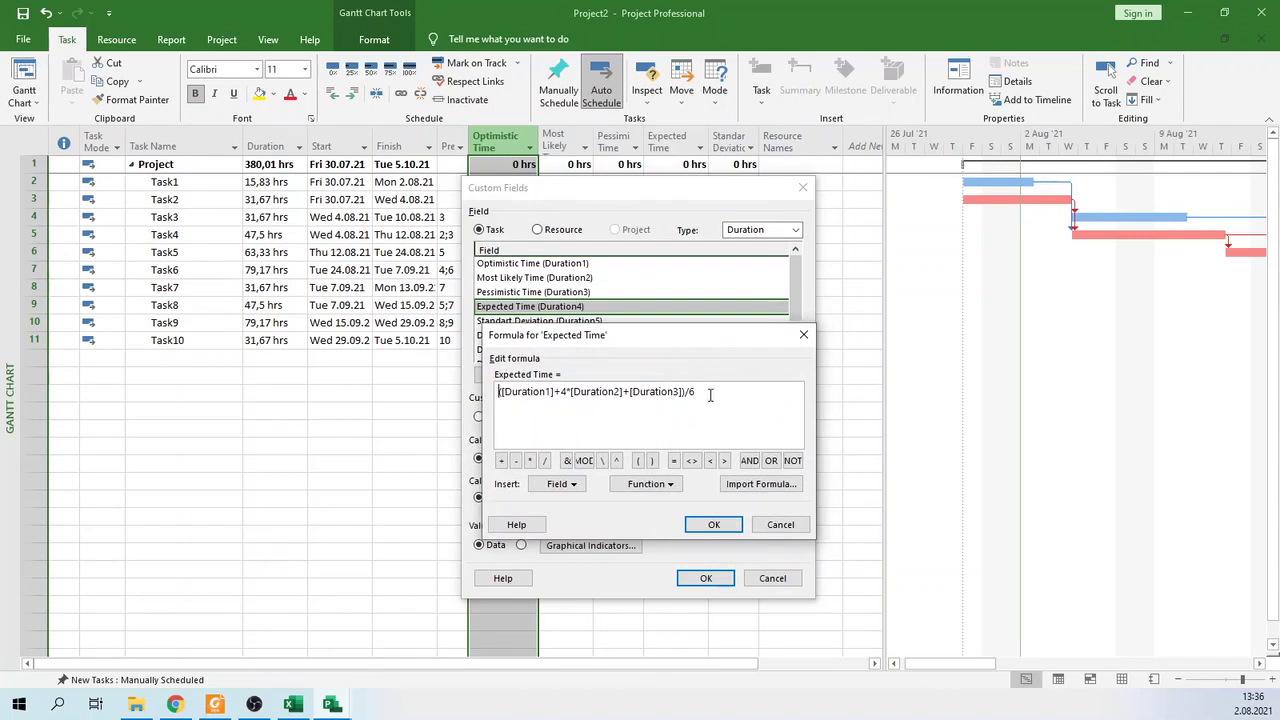
{"action": "left_click_drag", "start_coordinate": [682, 427], "coordinate": [456, 379]}
{"action": "key", "text": "Delete"}
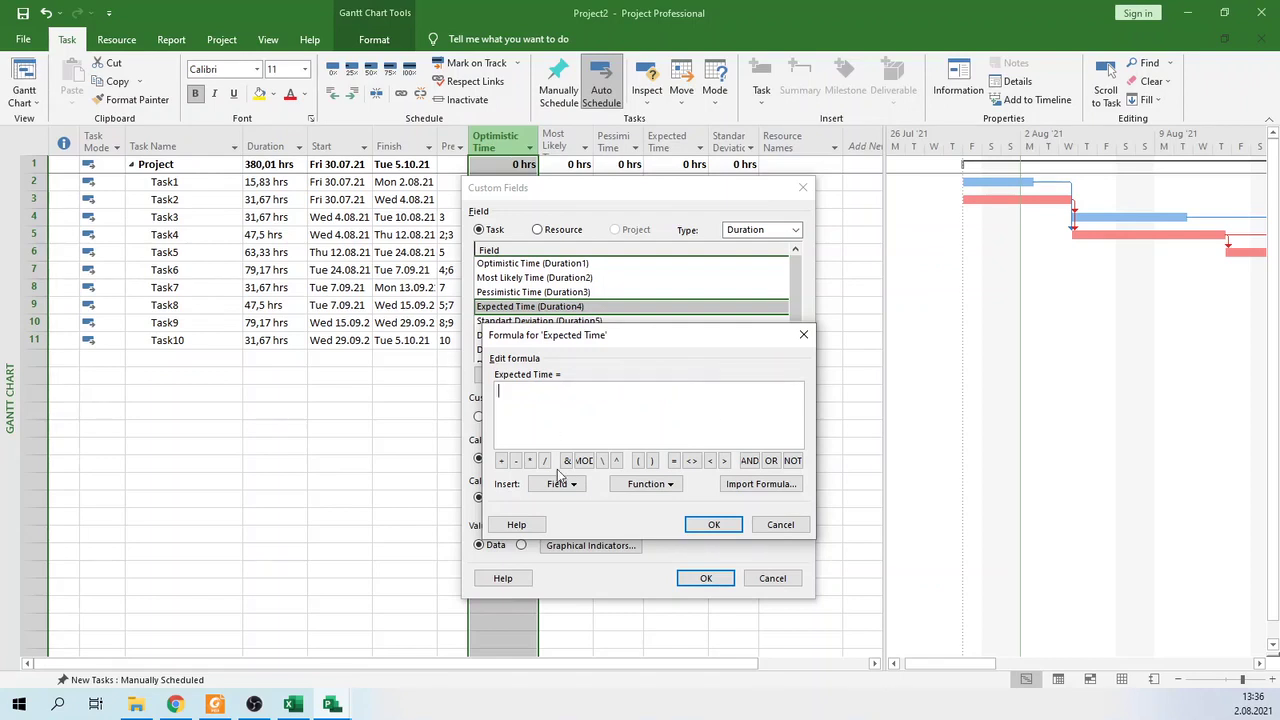
Step: Check the expected time equation again in tez_6.pdf and return to the formula editor
{"action": "key", "text": "alt+Tab"}
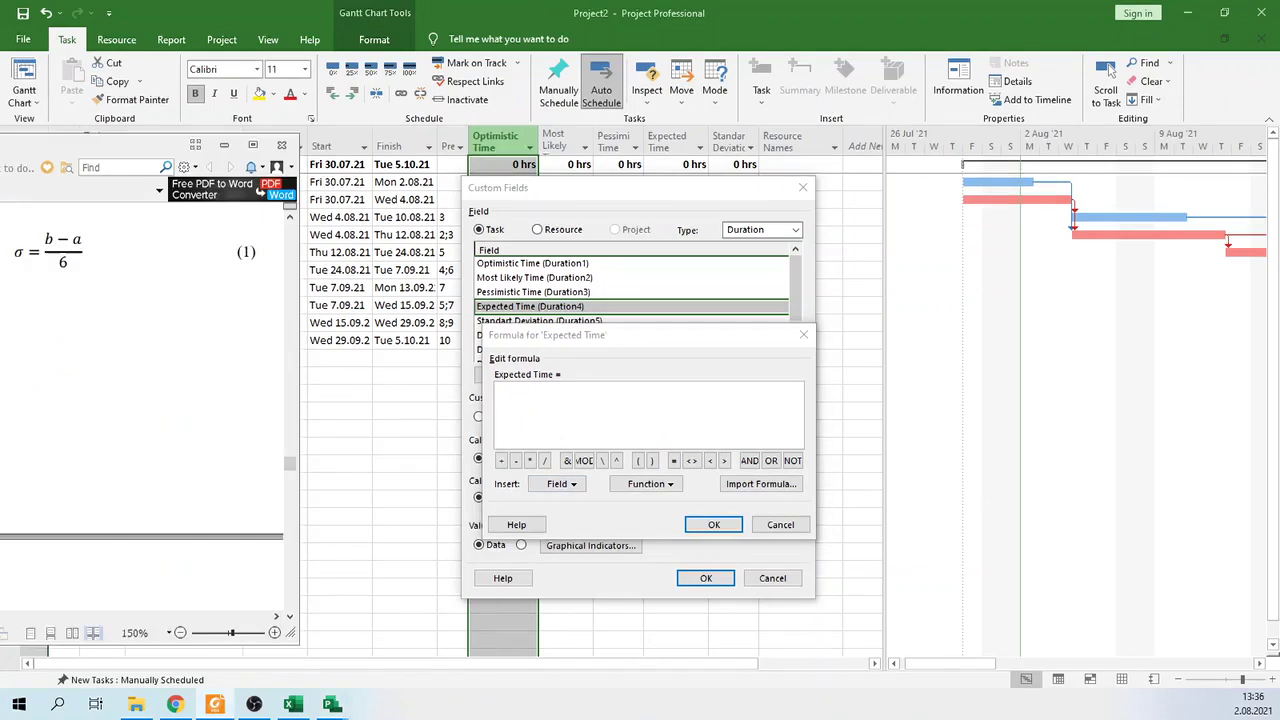
{"action": "left_click", "coordinate": [361, 384]}
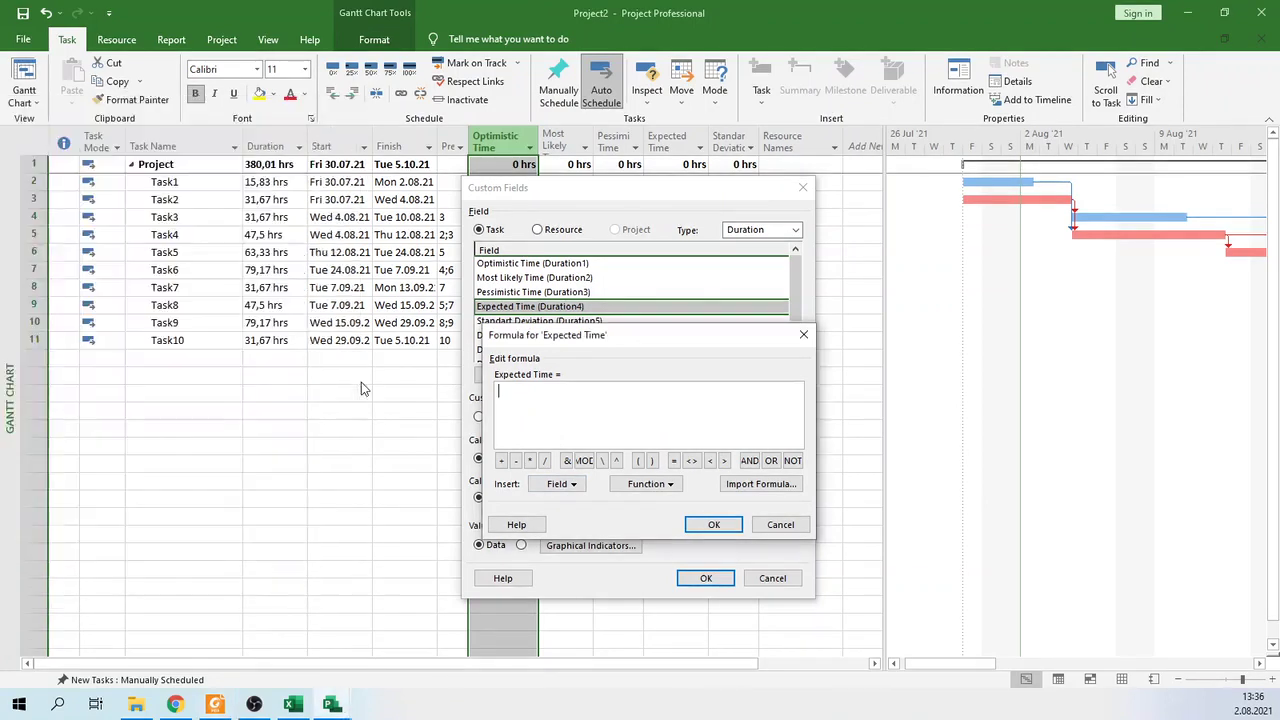
{"action": "left_click_drag", "start_coordinate": [2, 108], "coordinate": [348, 168]}
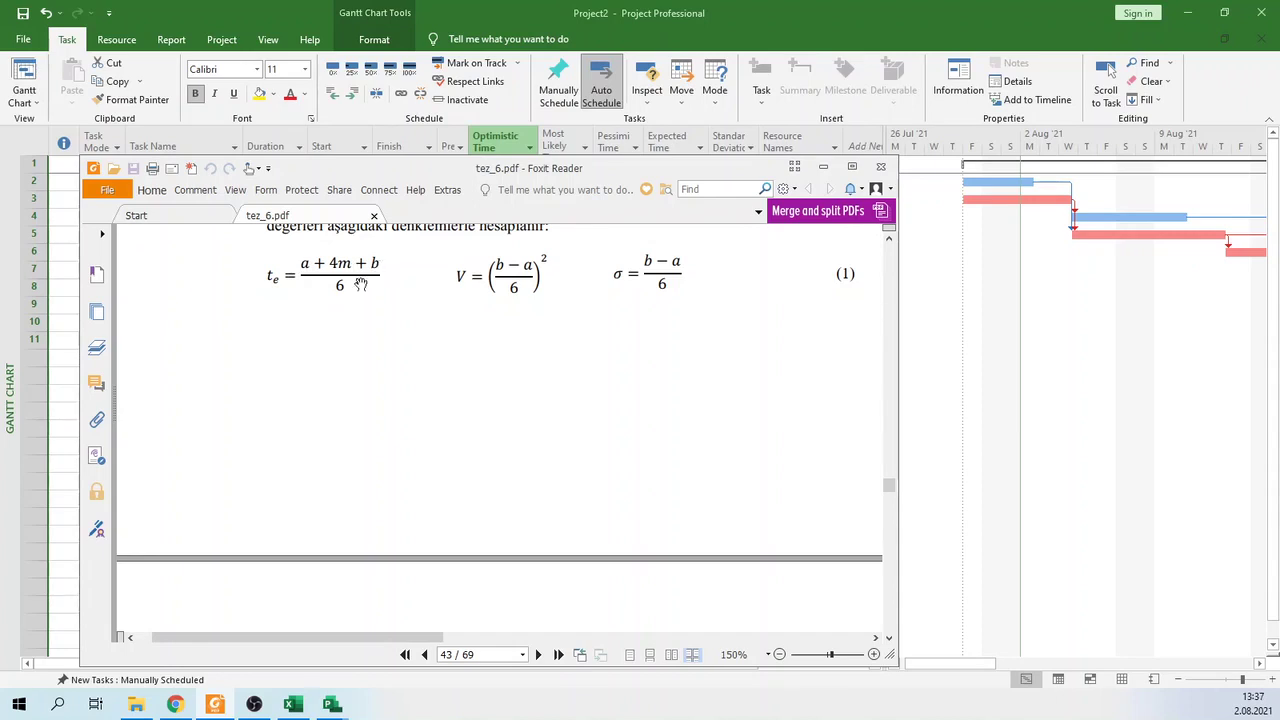
{"action": "key", "text": "alt+Tab"}
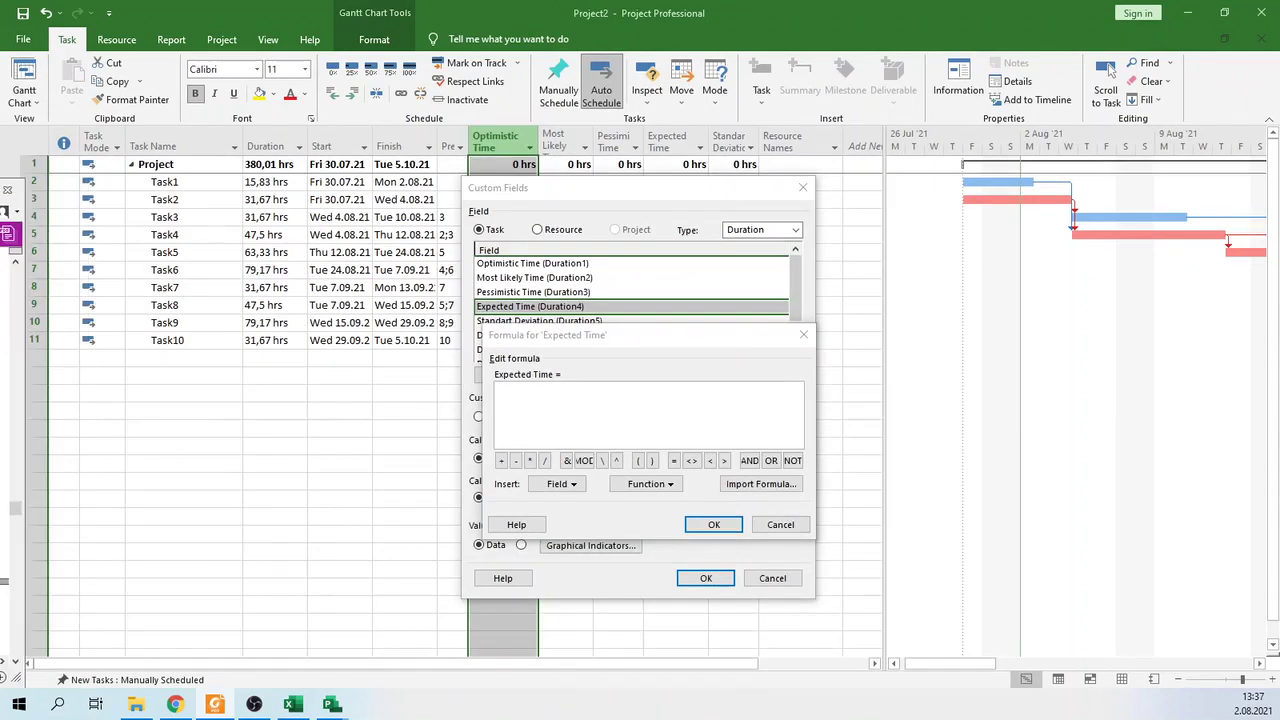
Step: Begin the Expected Time formula with an opening parenthesis and the Optimistic Time field, followed by "+ 4*"
{"action": "left_click", "coordinate": [583, 388]}
{"action": "left_click", "coordinate": [639, 460]}
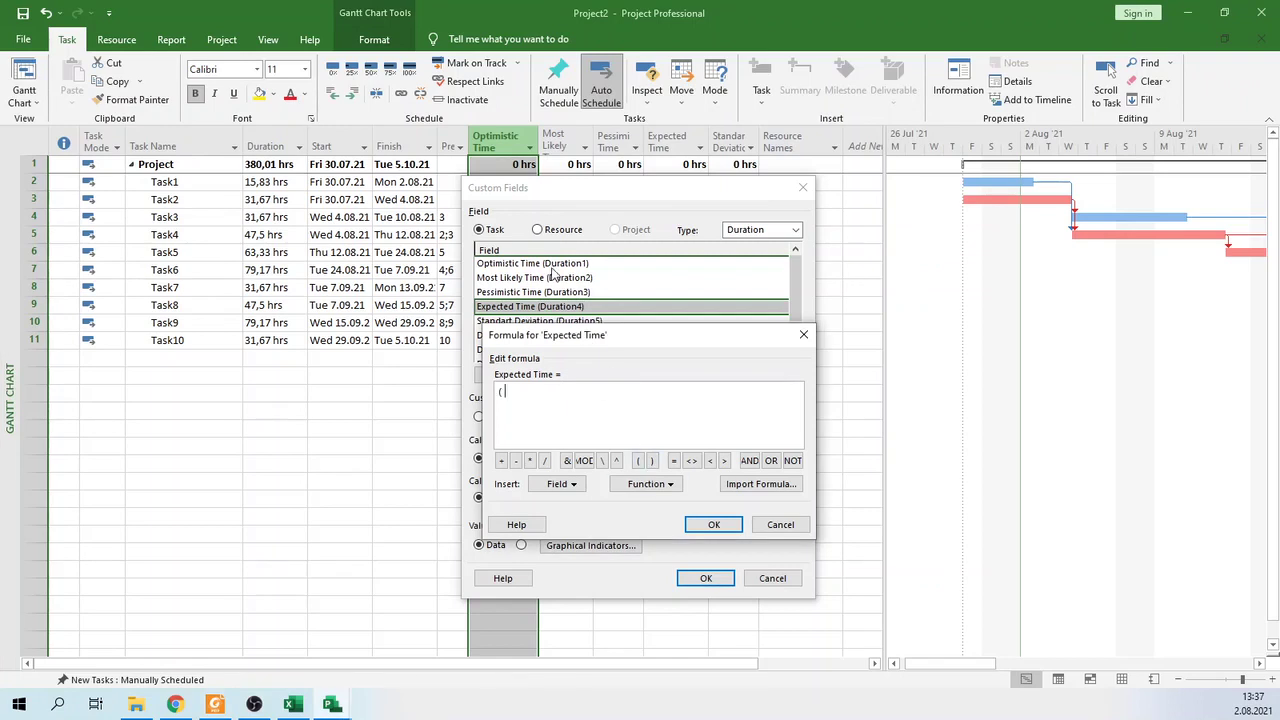
{"action": "left_click", "coordinate": [560, 484]}
{"action": "mouse_move", "coordinate": [597, 543]}
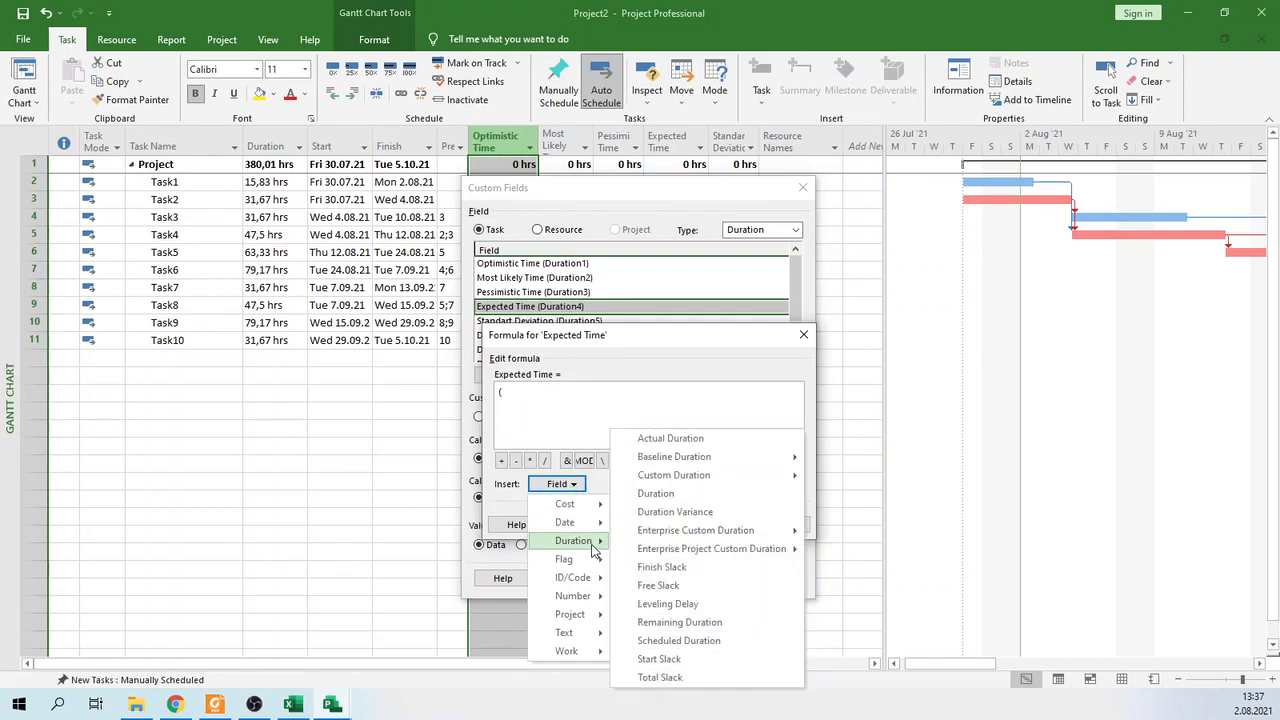
{"action": "mouse_move", "coordinate": [785, 476]}
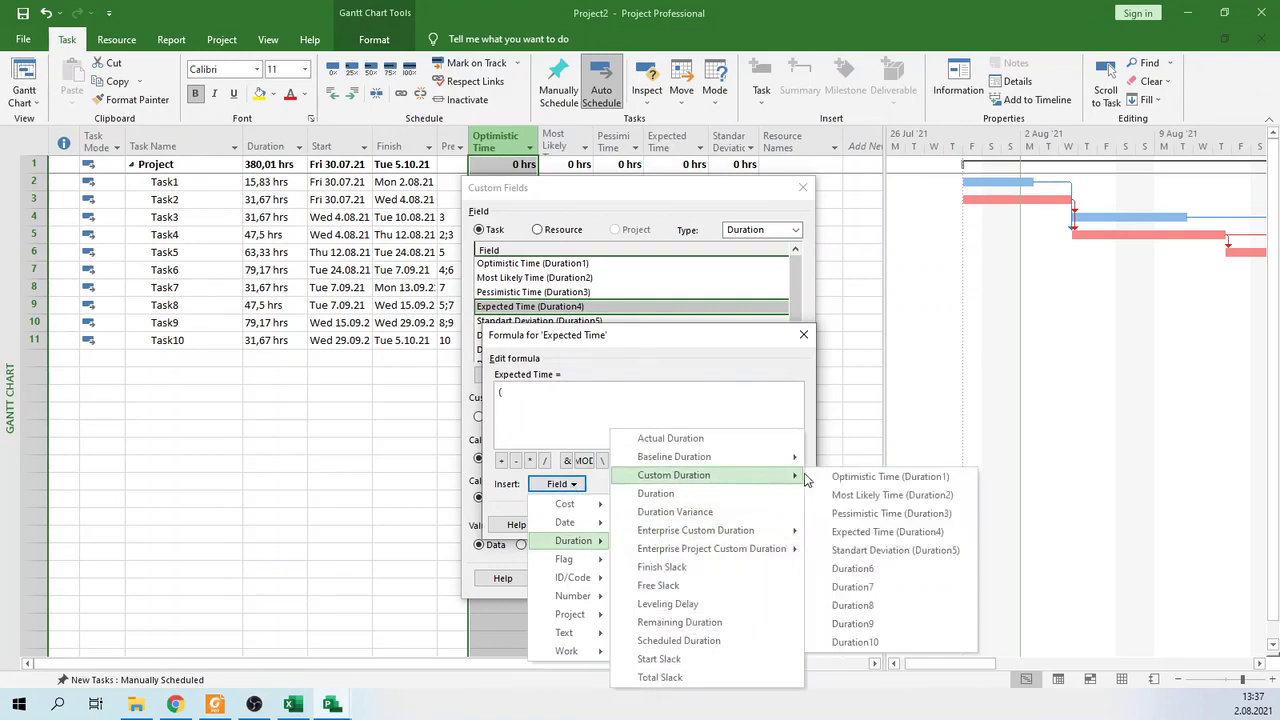
{"action": "left_click", "coordinate": [880, 483]}
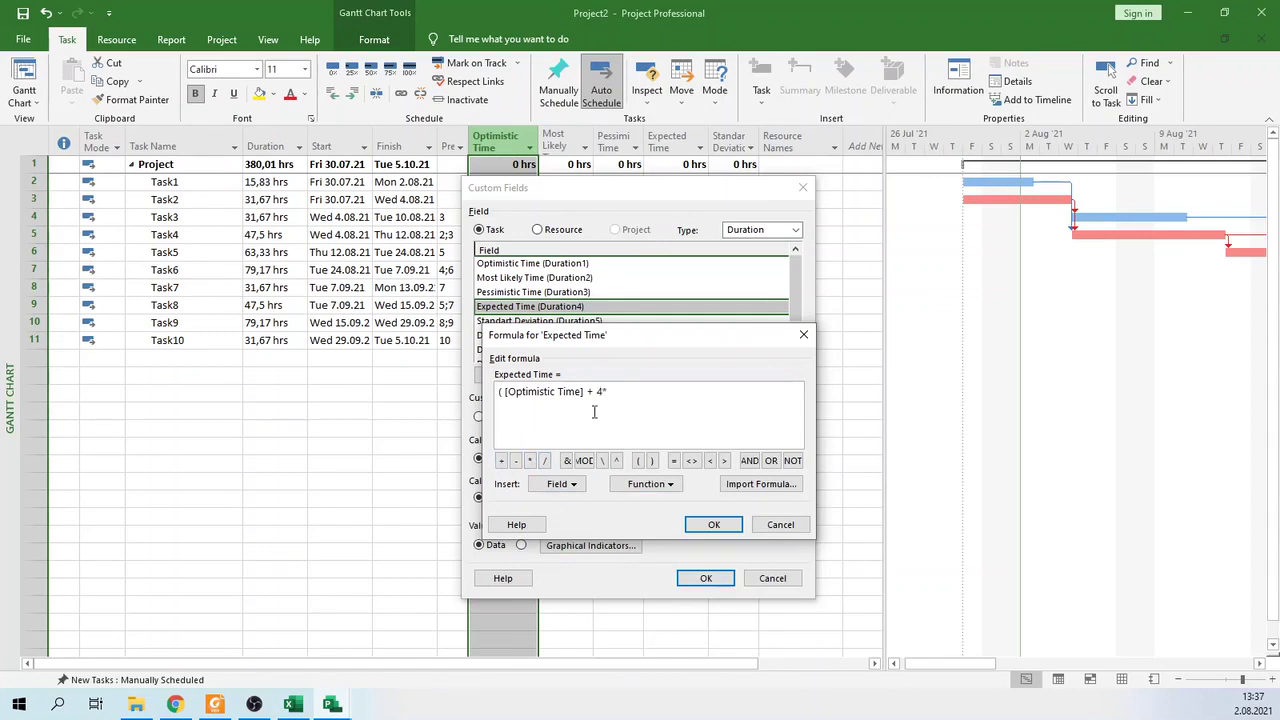
Step: Continue the Expected Time formula with the Most Likely Time field, a plus sign and the Pessimistic Time field
{"action": "left_click", "coordinate": [570, 484]}
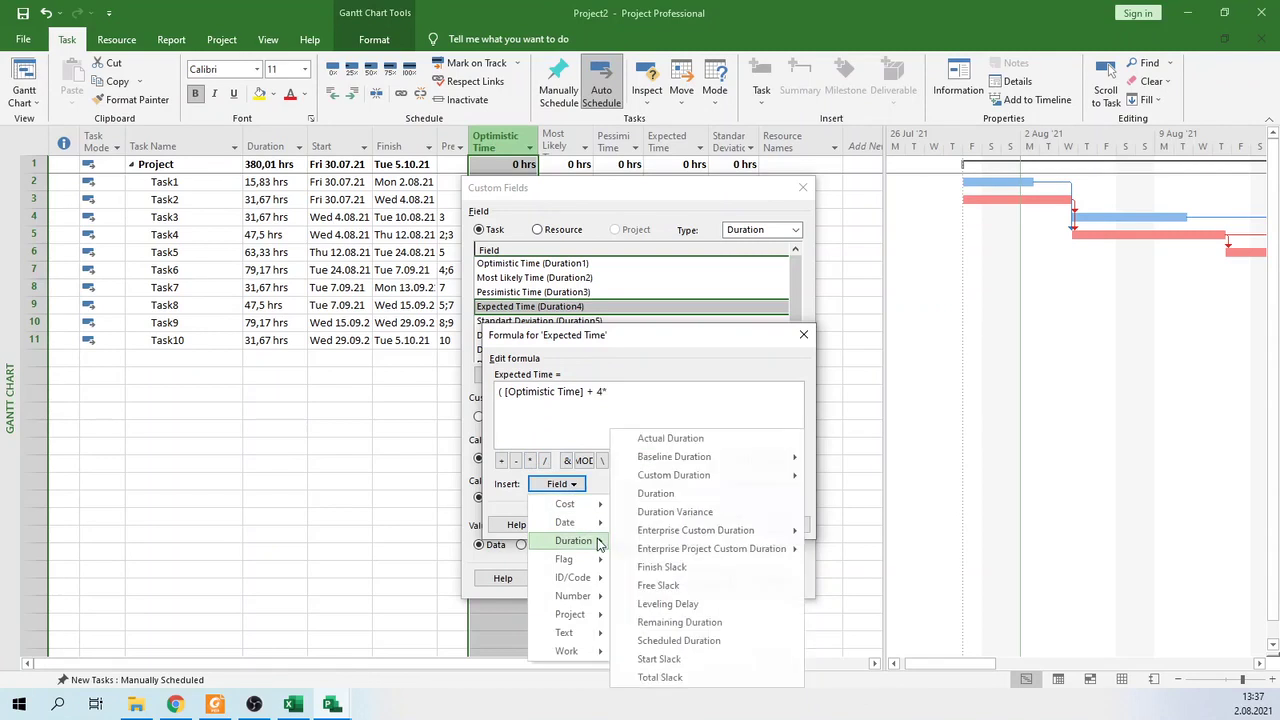
{"action": "mouse_move", "coordinate": [674, 475]}
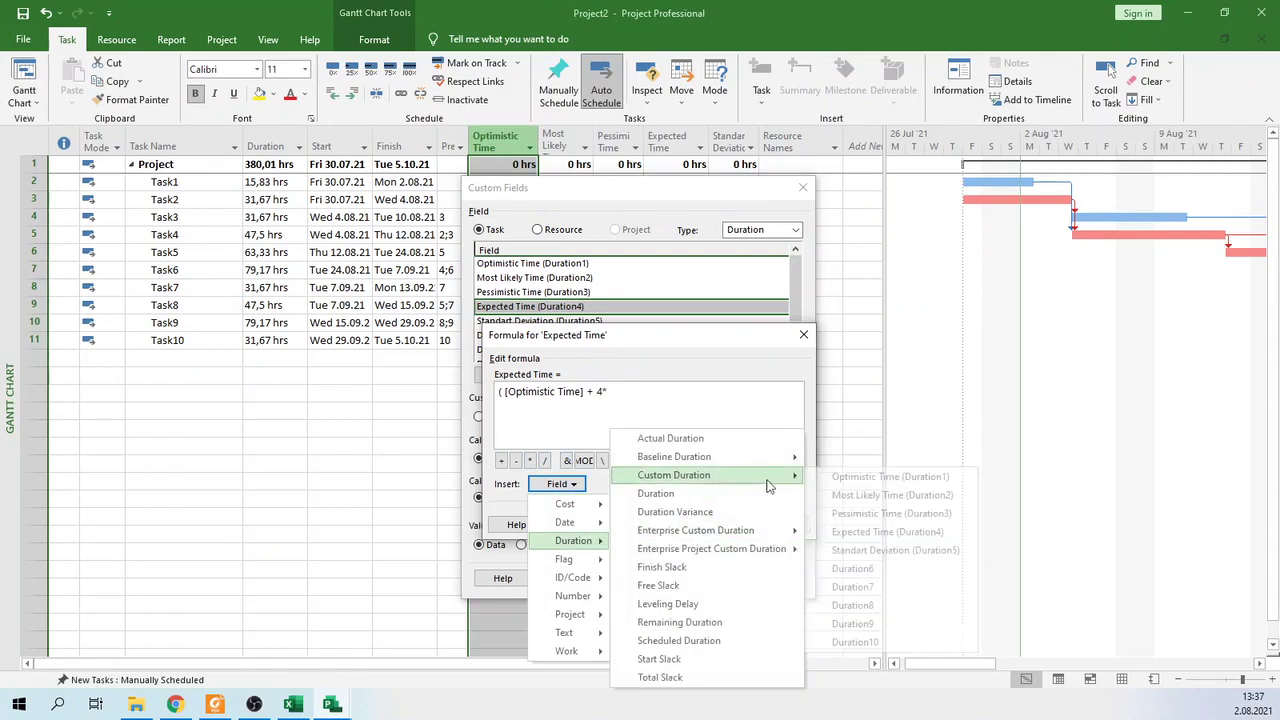
{"action": "left_click", "coordinate": [855, 494]}
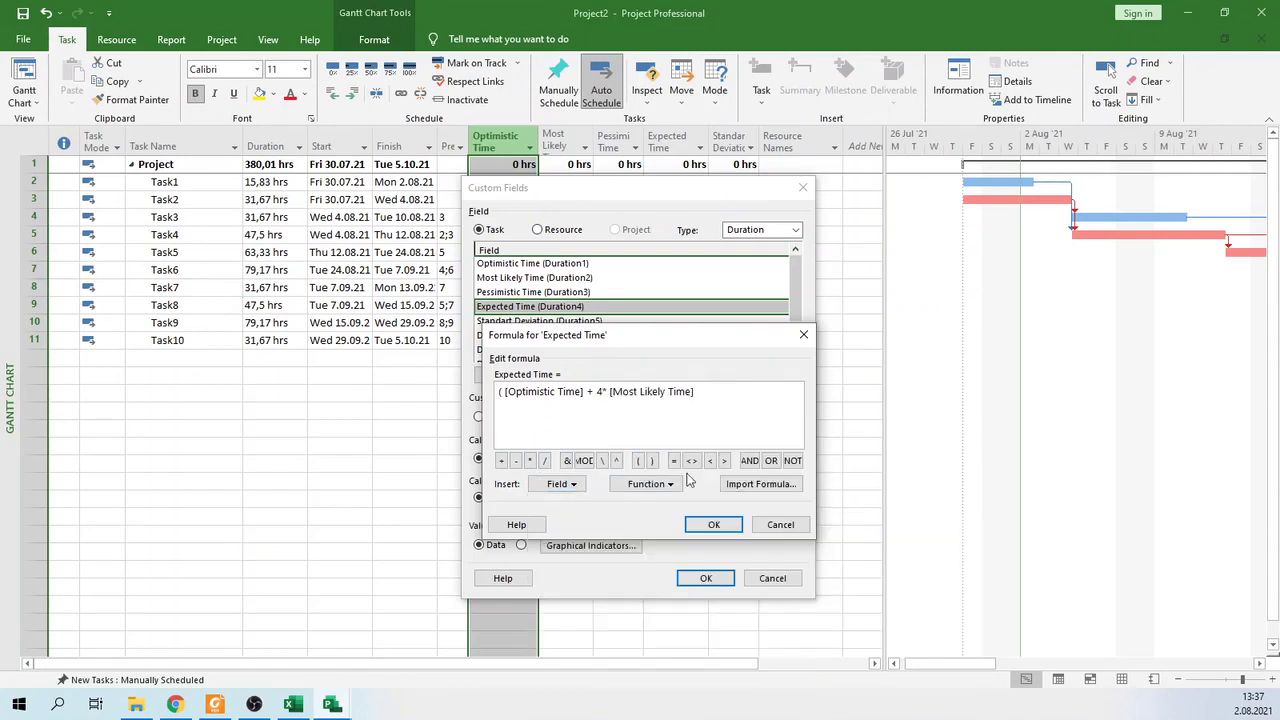
{"action": "left_click", "coordinate": [501, 460]}
{"action": "left_click", "coordinate": [561, 486]}
{"action": "mouse_move", "coordinate": [575, 540]}
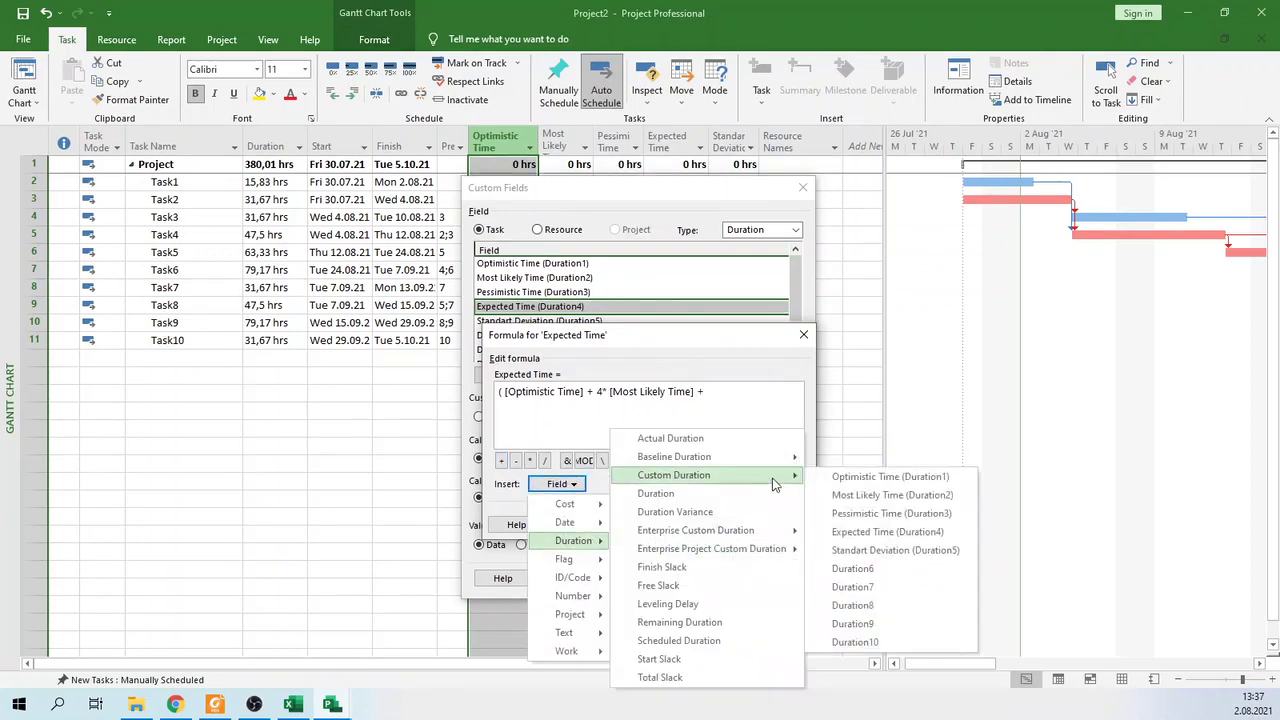
{"action": "left_click", "coordinate": [890, 519]}
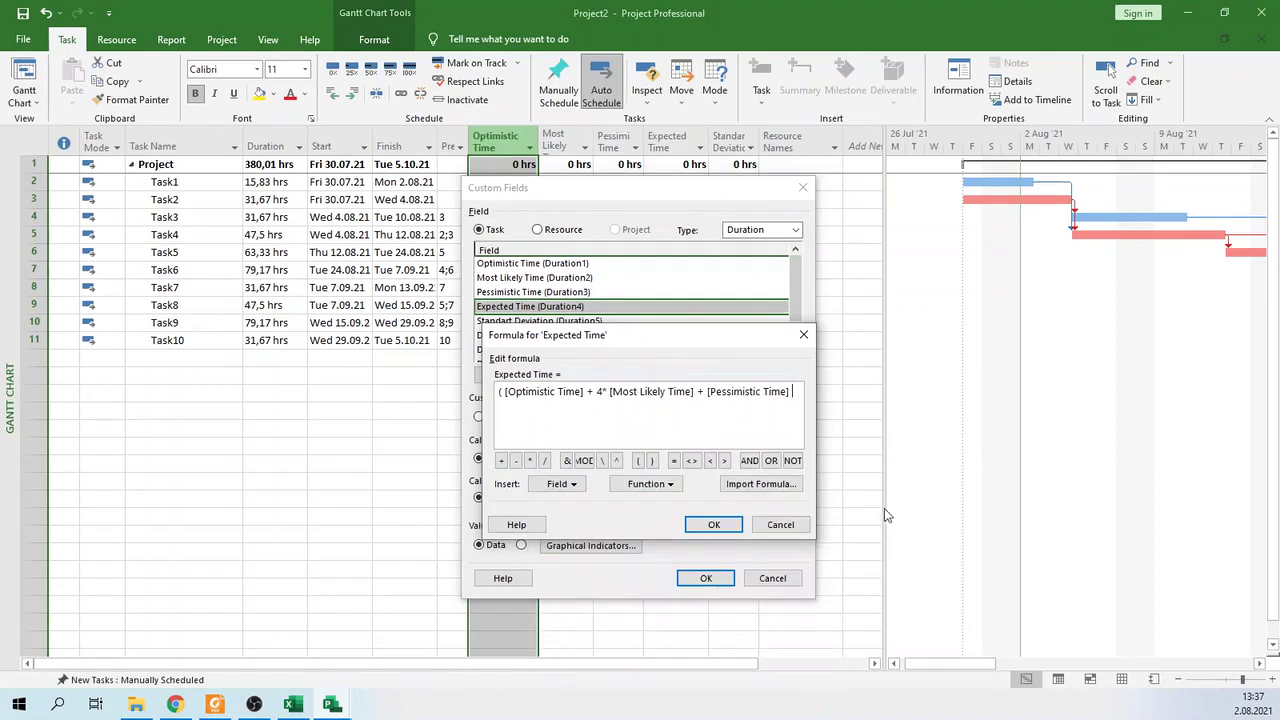
Step: Complete the Expected Time formula with a closing parenthesis and a division by 6, and accept it
{"action": "left_click", "coordinate": [651, 461]}
{"action": "left_click", "coordinate": [544, 461]}
{"action": "type", "text": "6"}
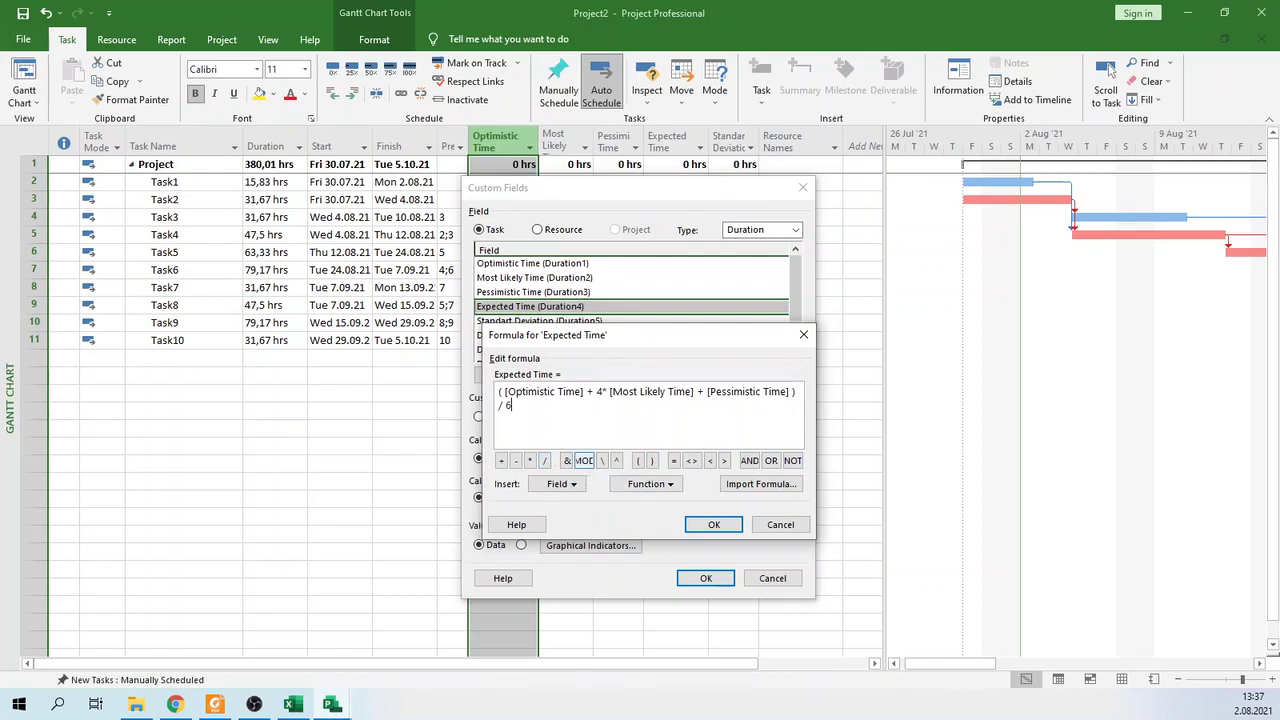
{"action": "left_click", "coordinate": [713, 525]}
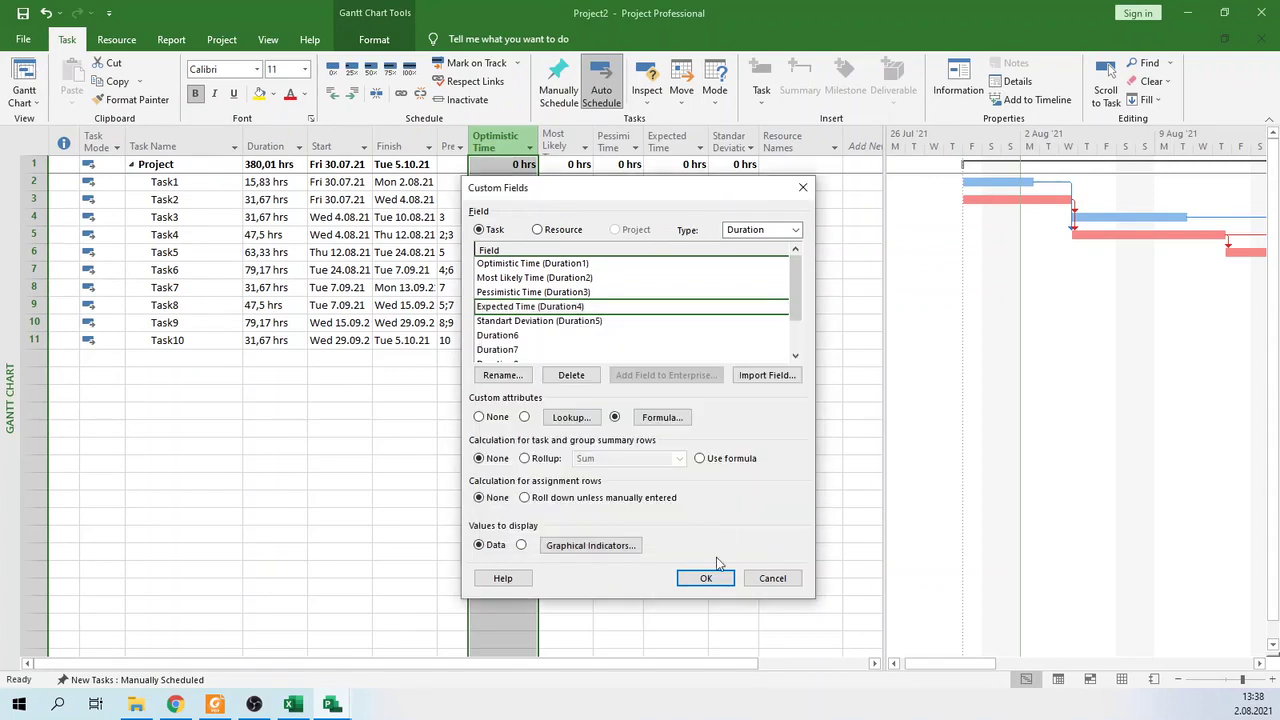
Step: Check the formula of the Standart Deviation (Duration5) field and apply the custom field changes
{"action": "left_click", "coordinate": [548, 322]}
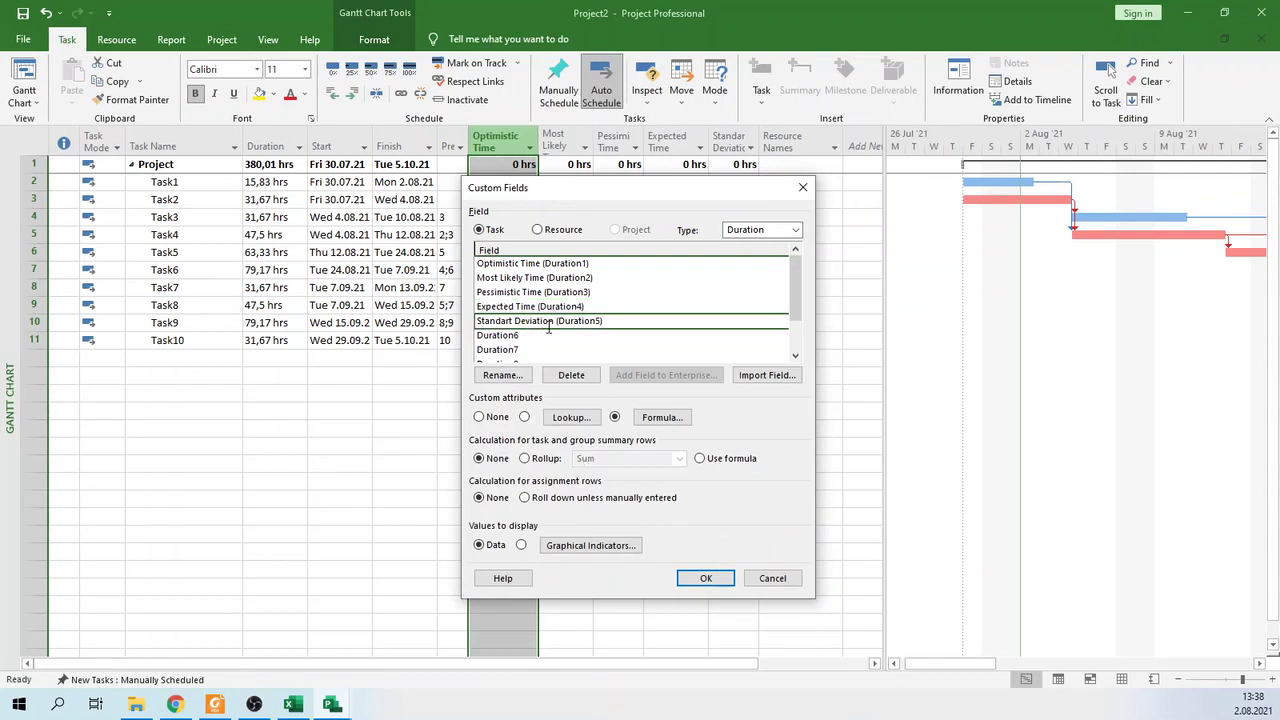
{"action": "left_click", "coordinate": [665, 418]}
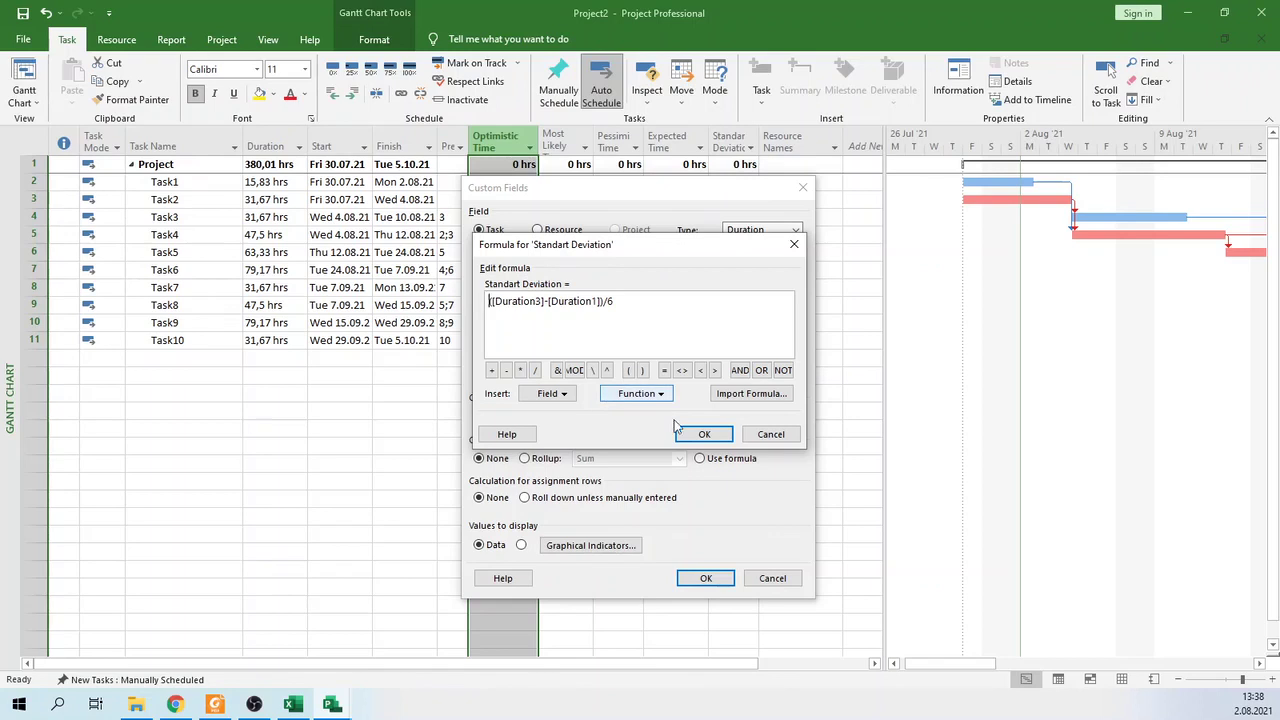
{"action": "left_click", "coordinate": [730, 444]}
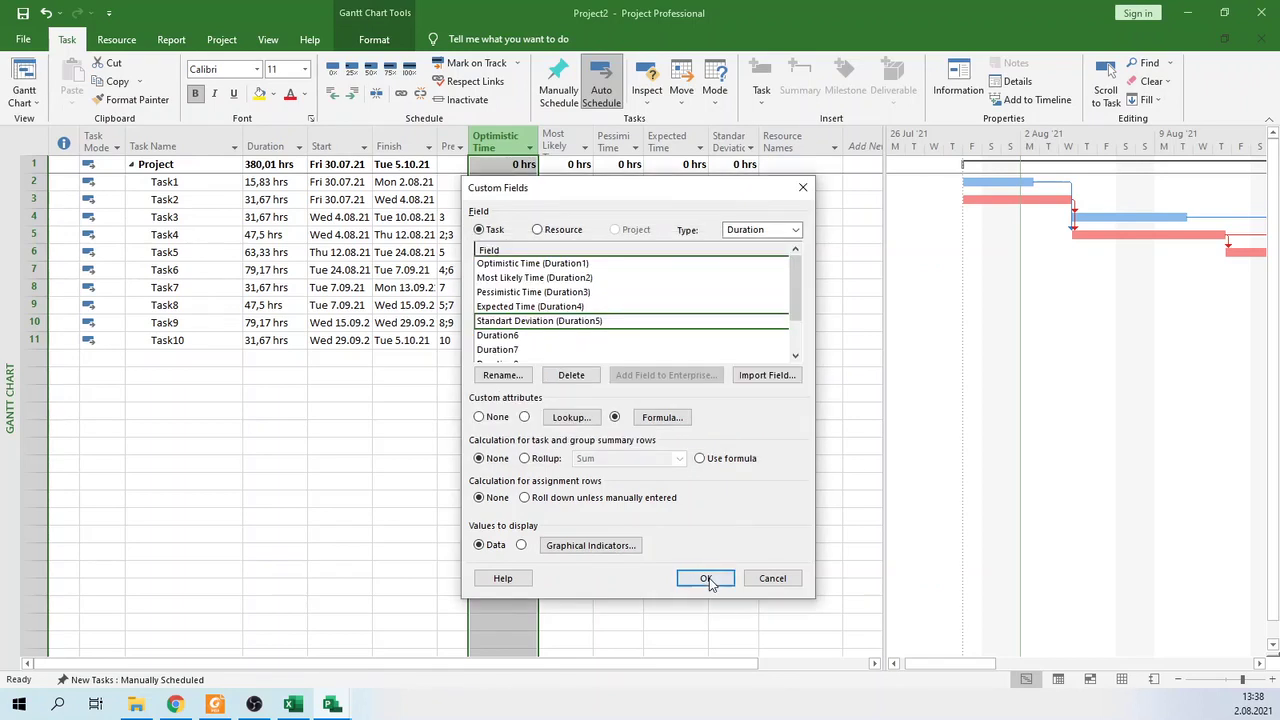
{"action": "left_click", "coordinate": [710, 580]}
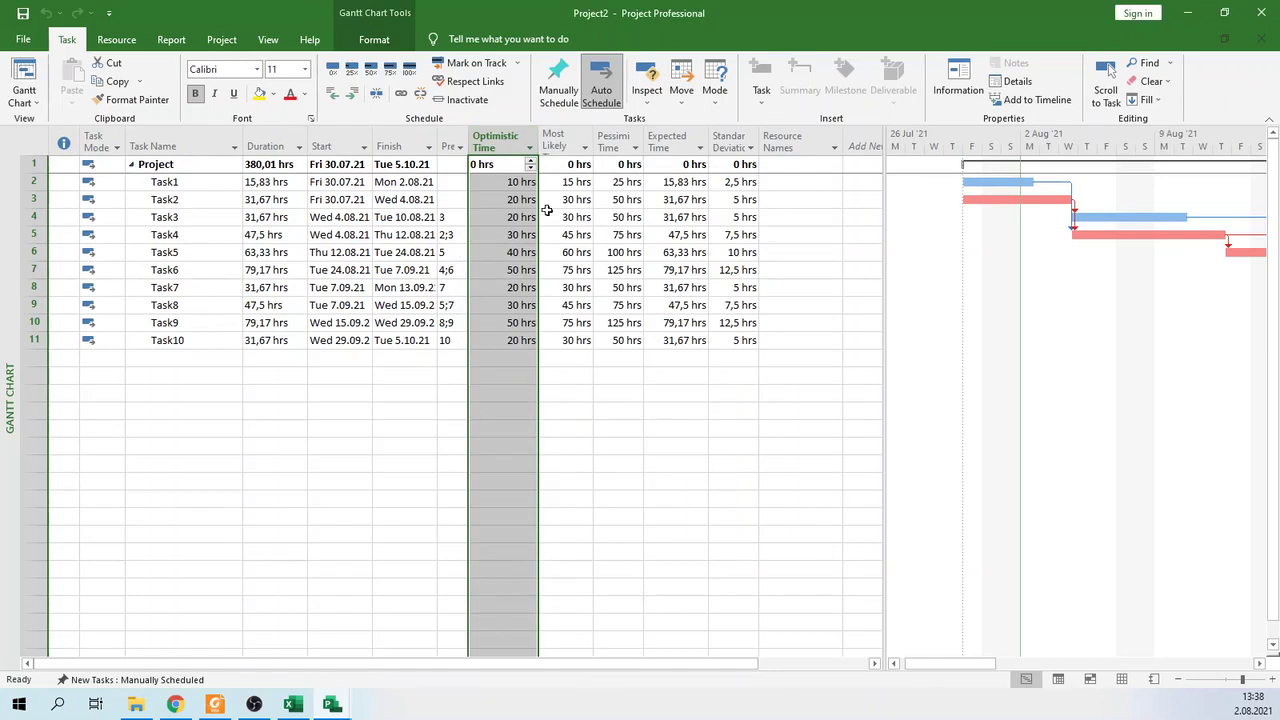
Step: Clear the Optimistic, Most Likely and Pessimistic Time values of Task1 through Task10
{"action": "left_click_drag", "start_coordinate": [508, 179], "coordinate": [515, 335]}
{"action": "key", "text": "Delete"}
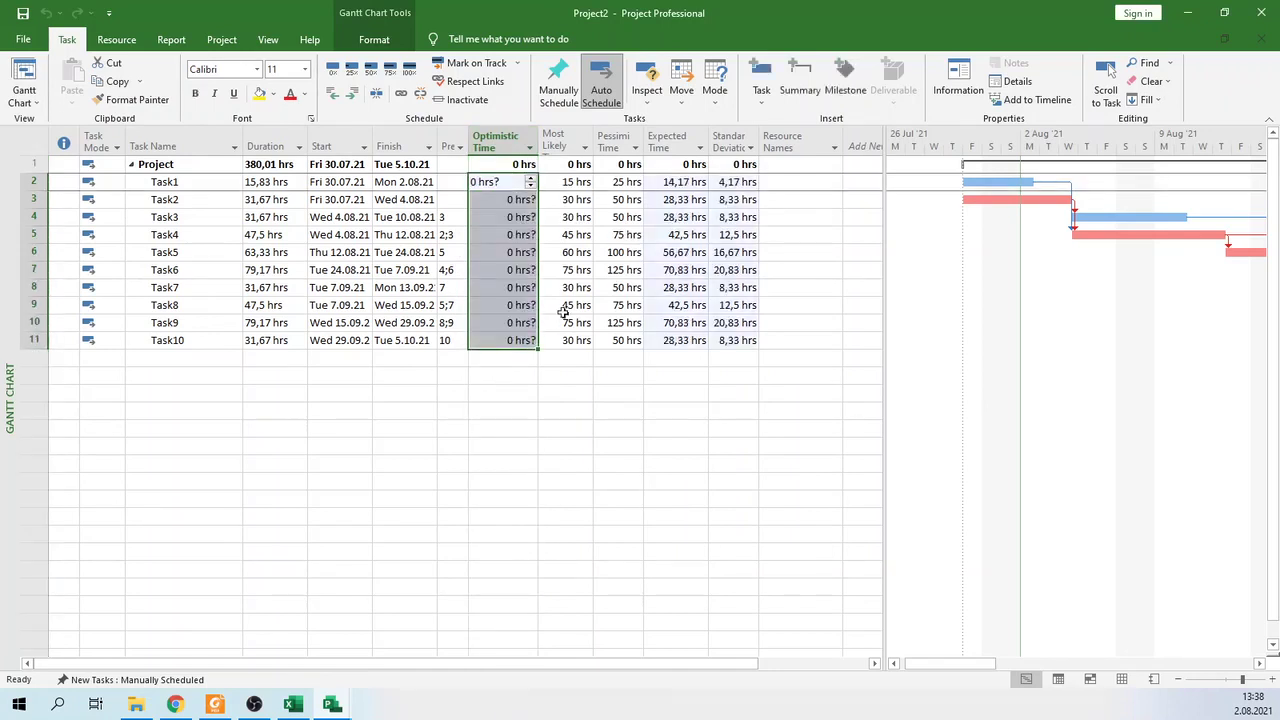
{"action": "left_click_drag", "start_coordinate": [565, 181], "coordinate": [575, 338]}
{"action": "key", "text": "Delete"}
{"action": "left_click_drag", "start_coordinate": [622, 181], "coordinate": [625, 340]}
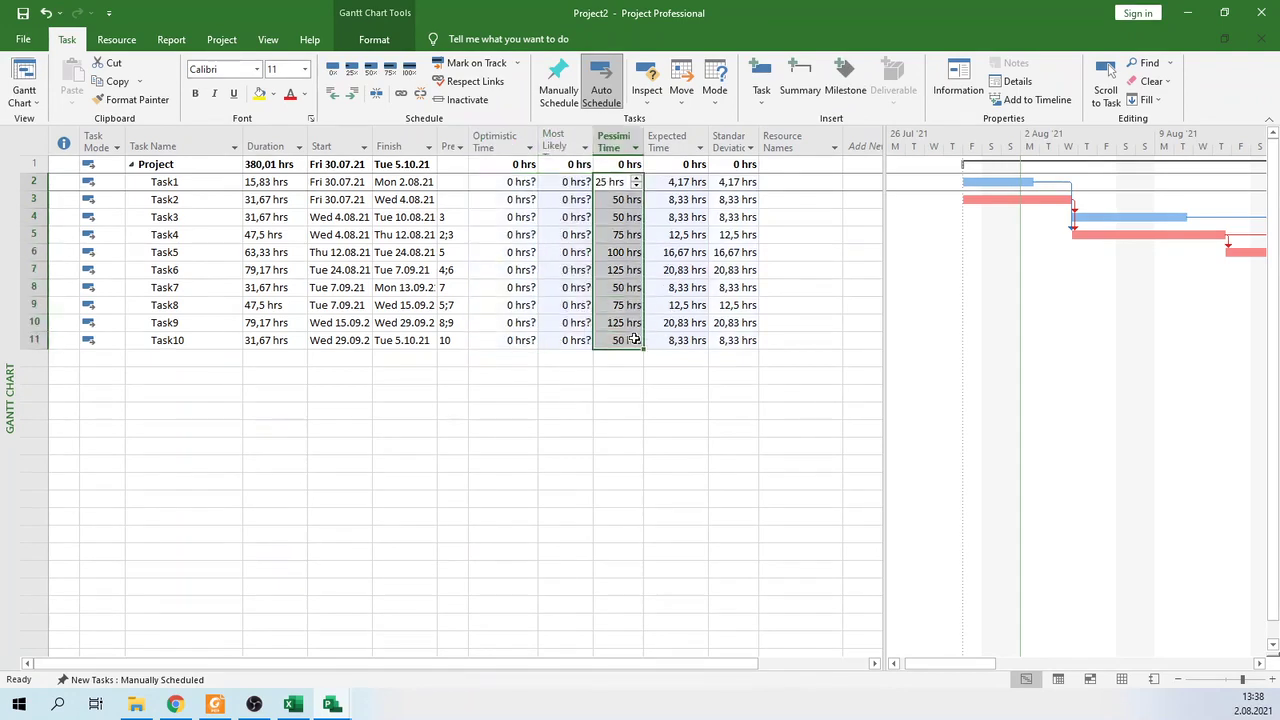
{"action": "key", "text": "Delete"}
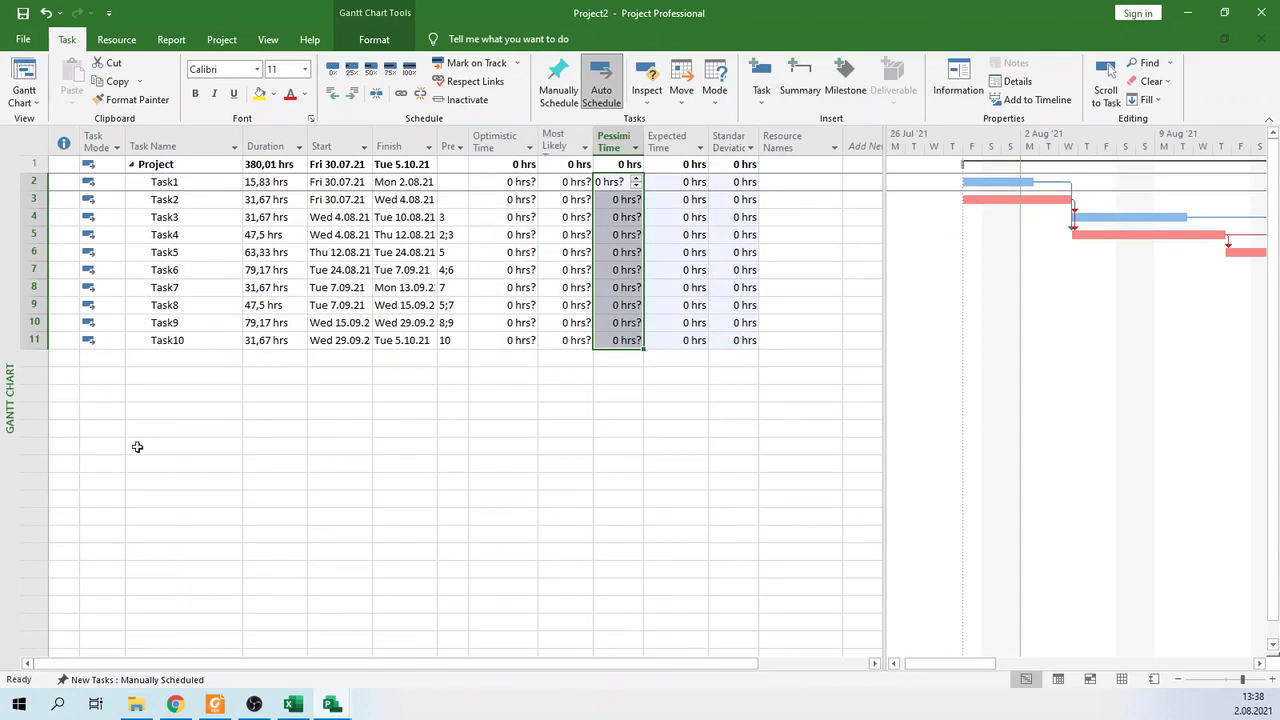
Step: Switch to the MS_Project_Pert_Analysis workbook in Excel and copy the three time estimates of all ten tasks, D2:F11
{"action": "mouse_move", "coordinate": [291, 700]}
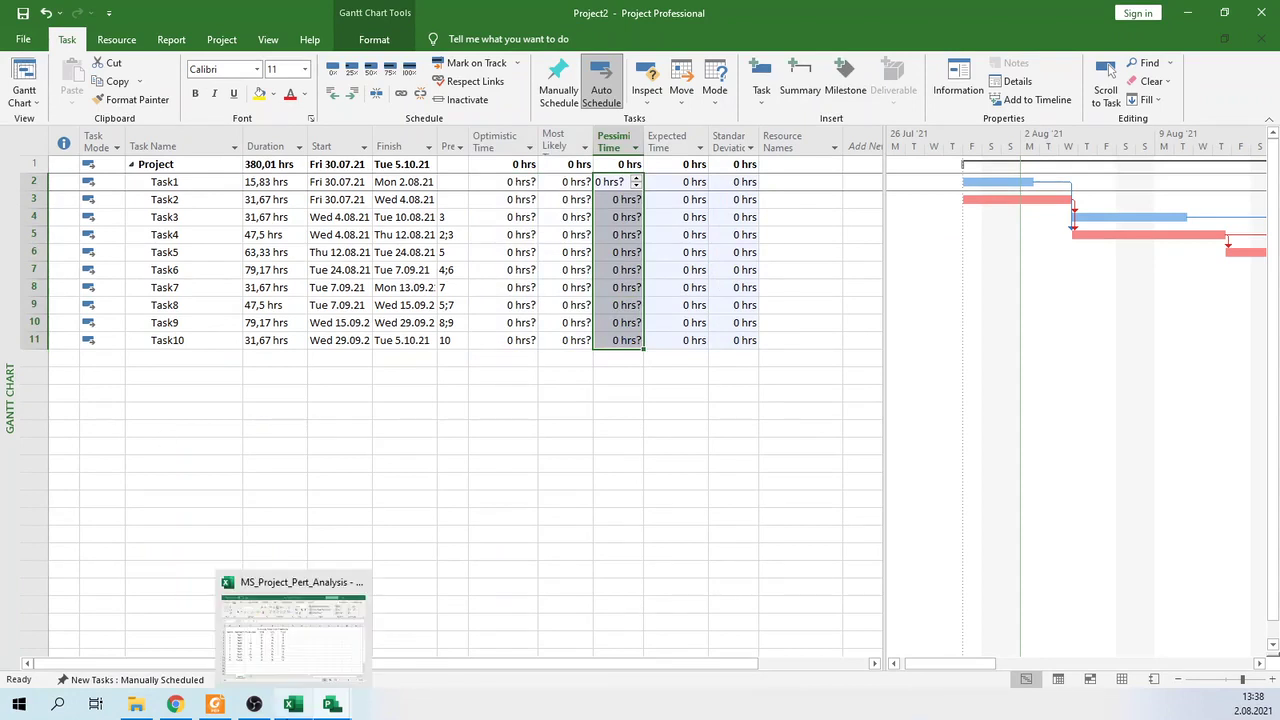
{"action": "left_click", "coordinate": [288, 660]}
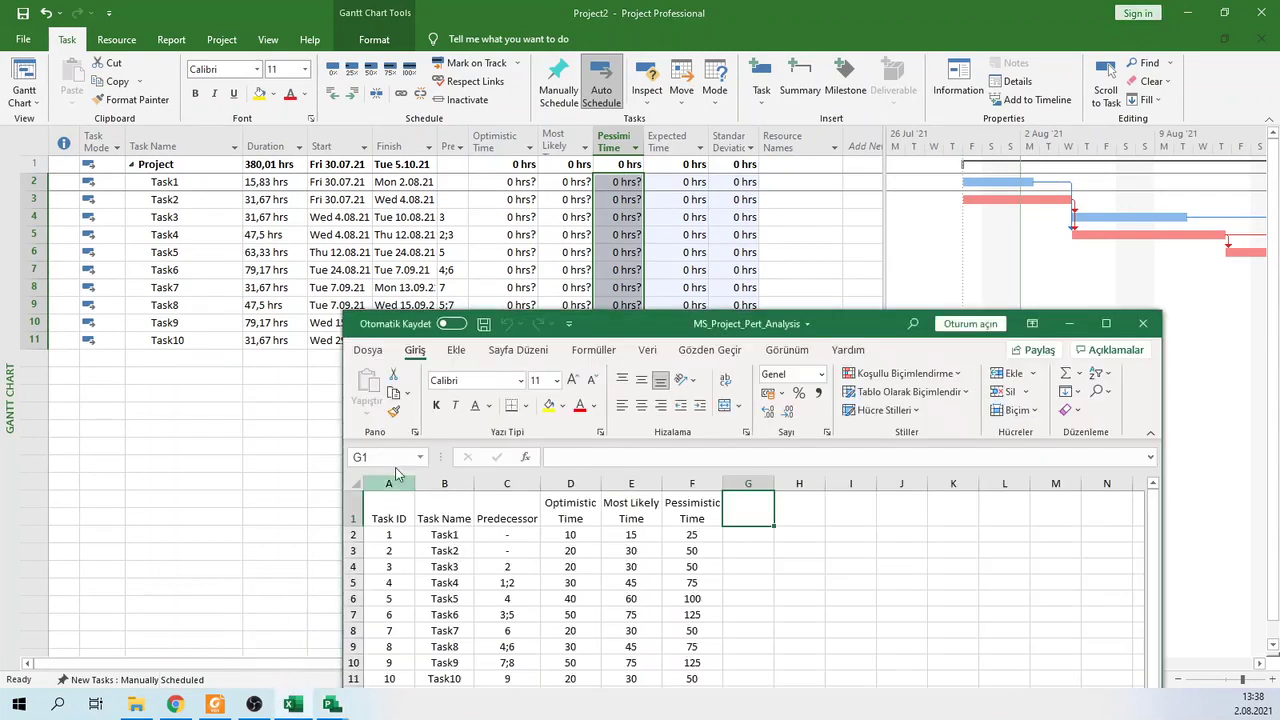
{"action": "left_click_drag", "start_coordinate": [666, 323], "coordinate": [451, 133]}
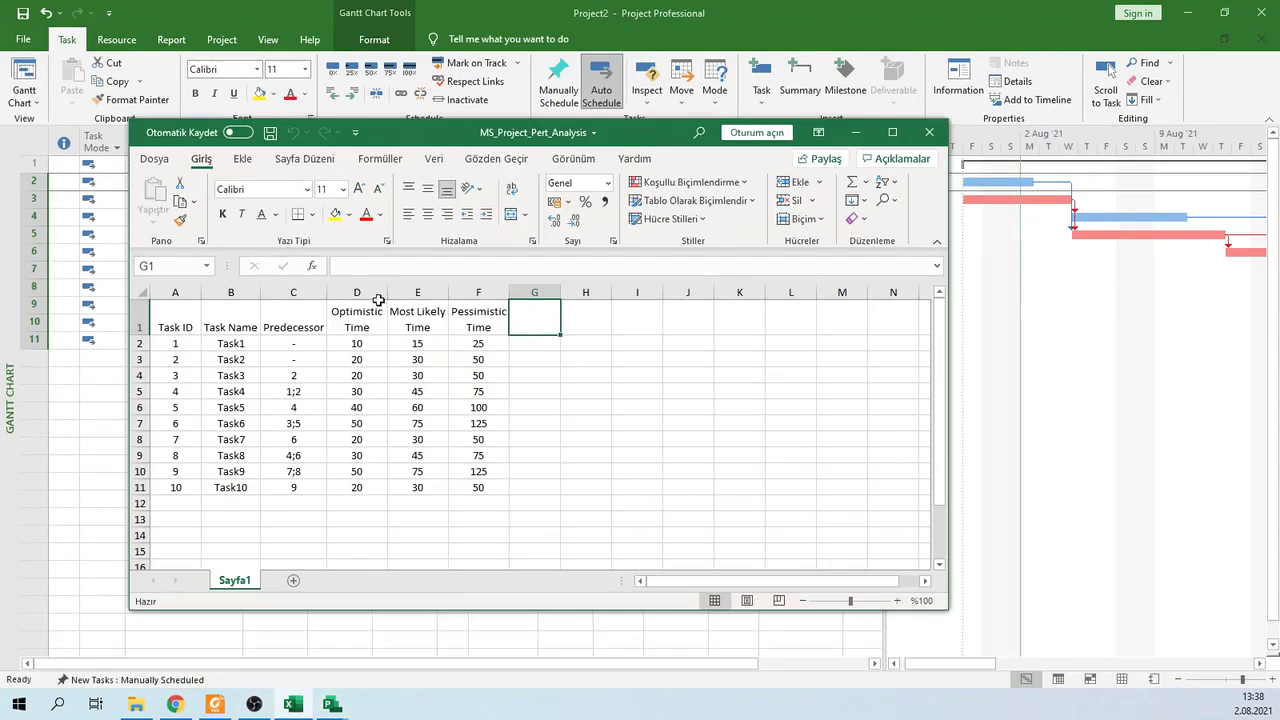
{"action": "left_click_drag", "start_coordinate": [363, 341], "coordinate": [487, 488]}
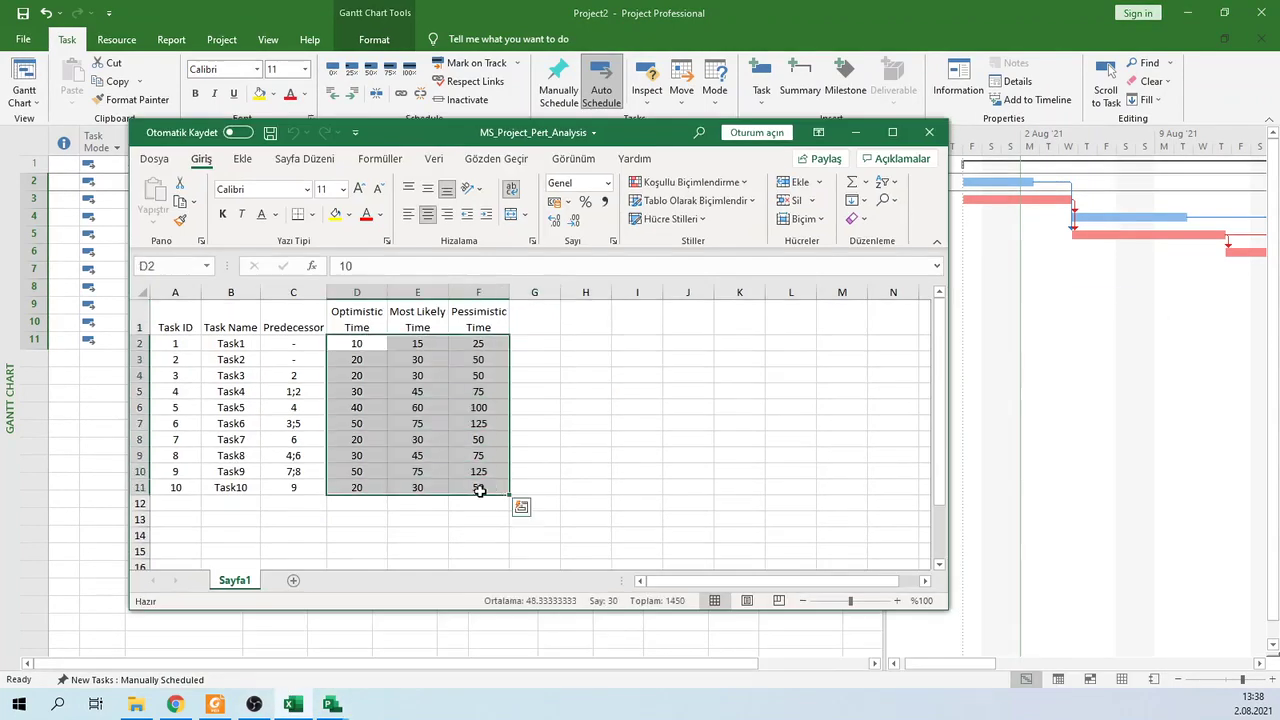
{"action": "key", "text": "ctrl+c"}
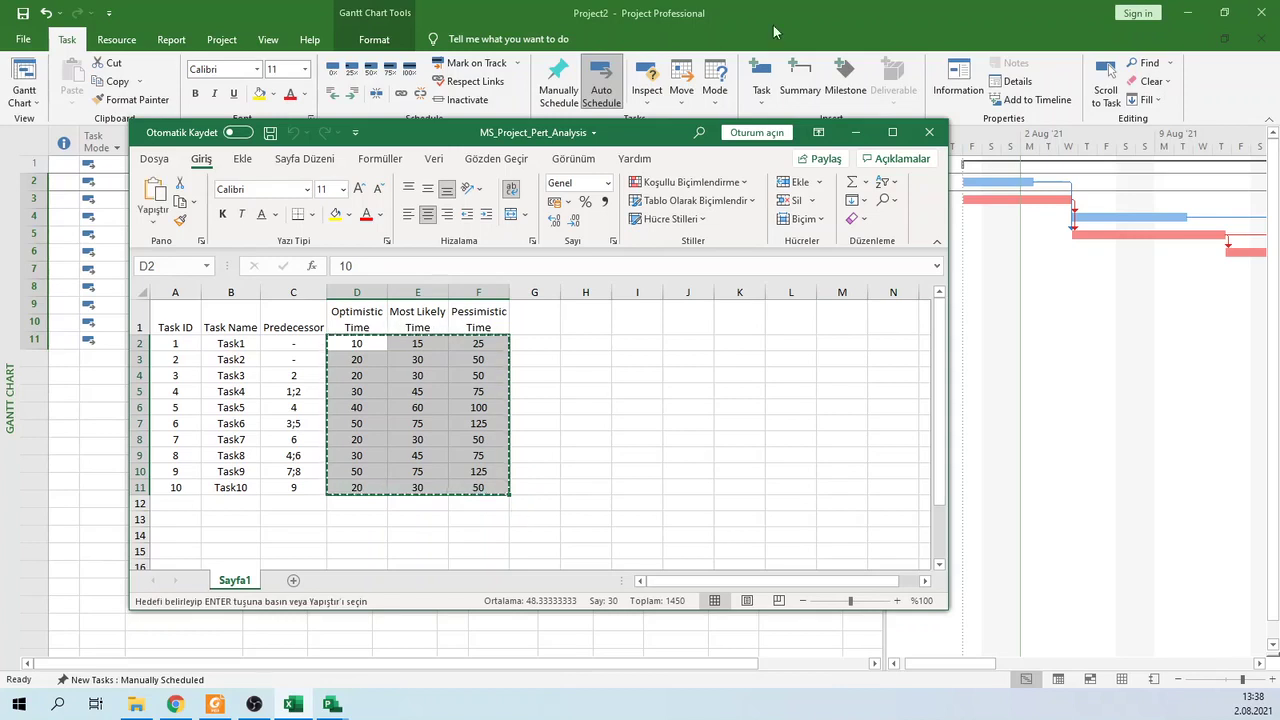
Step: Return to Project2 and paste the copied estimates starting at Task1's Optimistic Time cell
{"action": "left_click", "coordinate": [778, 20]}
{"action": "left_click", "coordinate": [510, 181]}
{"action": "key", "text": "ctrl+v"}
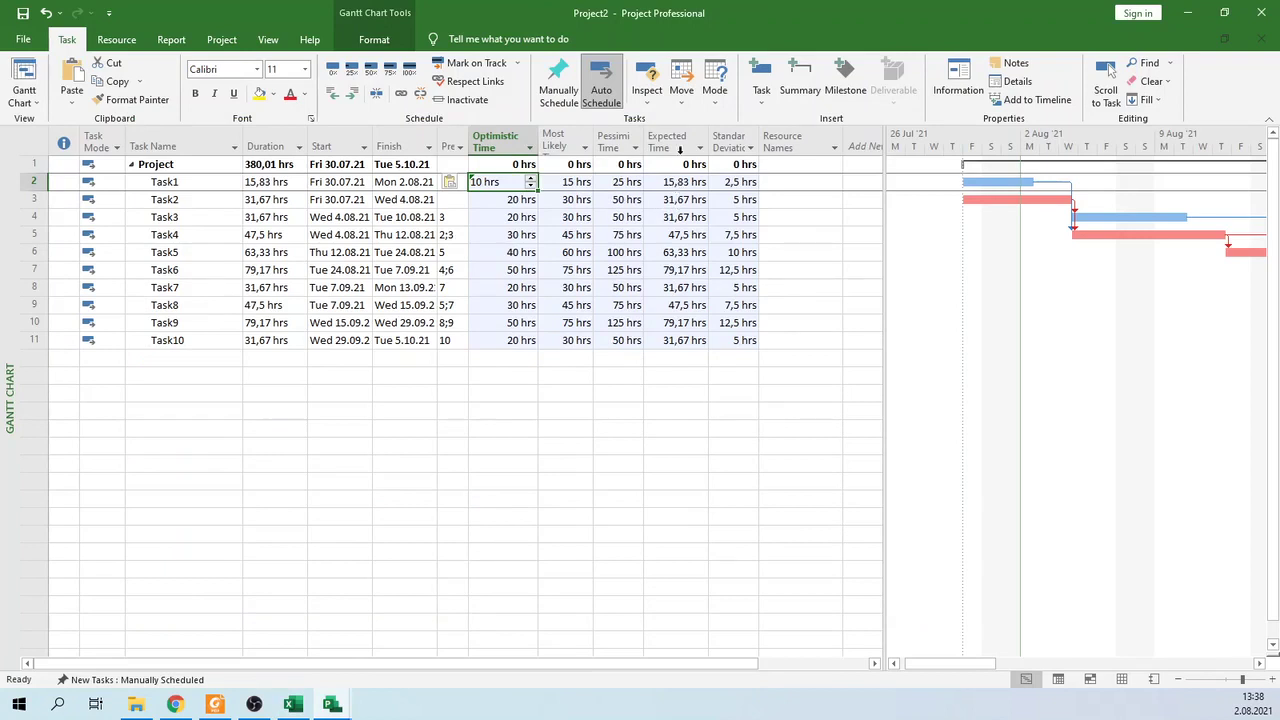
Step: Examine the calculated Expected Time and Standard Deviation columns beside the Gantt chart
{"action": "left_click", "coordinate": [668, 141]}
{"action": "left_click", "coordinate": [726, 140]}
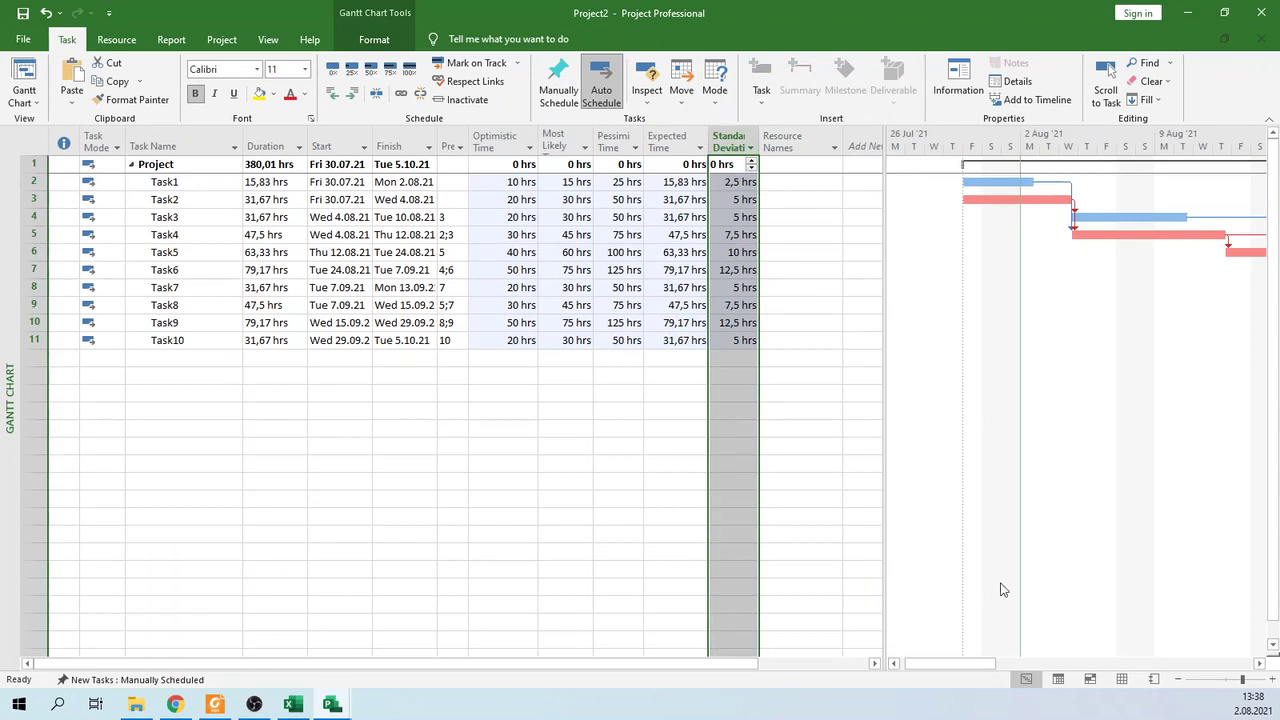
{"action": "left_click_drag", "start_coordinate": [882, 401], "coordinate": [663, 374]}
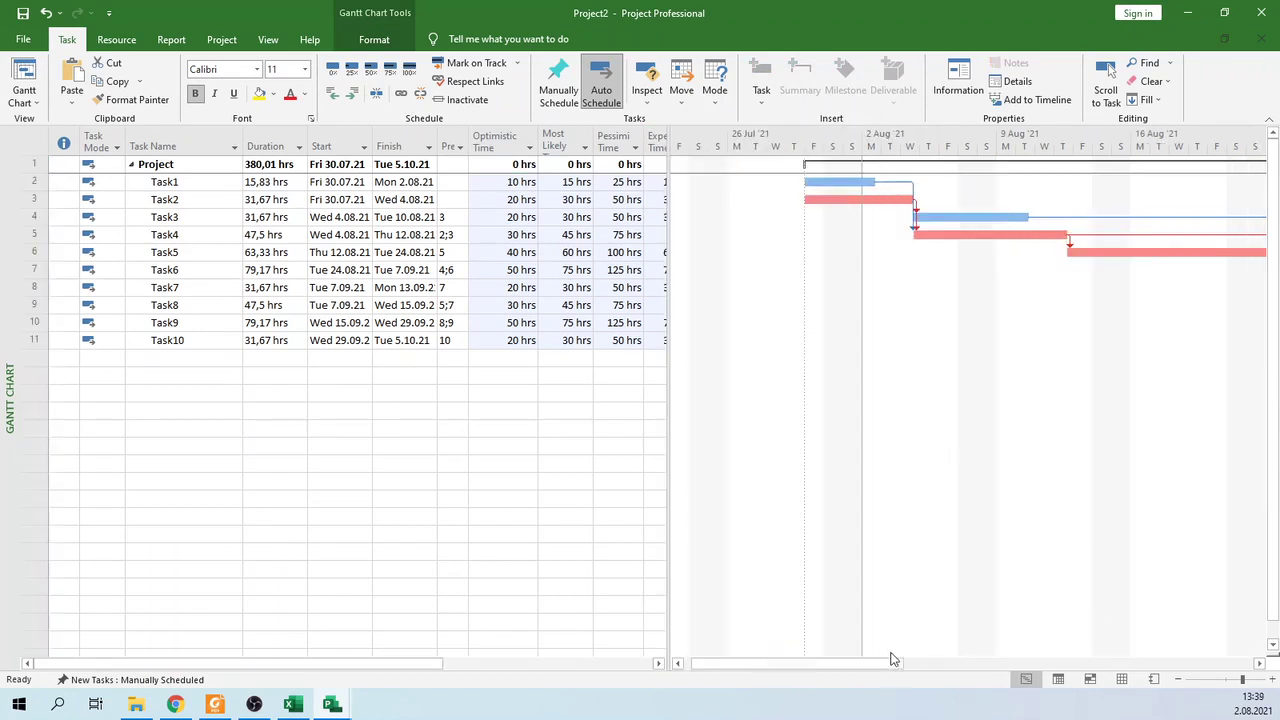
{"action": "mouse_move", "coordinate": [890, 662]}
{"action": "left_mouse_down"}
{"action": "mouse_move", "coordinate": [1018, 668]}
{"action": "mouse_move", "coordinate": [990, 690]}
{"action": "mouse_move", "coordinate": [877, 681]}
{"action": "left_mouse_up"}
{"action": "left_click_drag", "start_coordinate": [669, 301], "coordinate": [791, 303]}
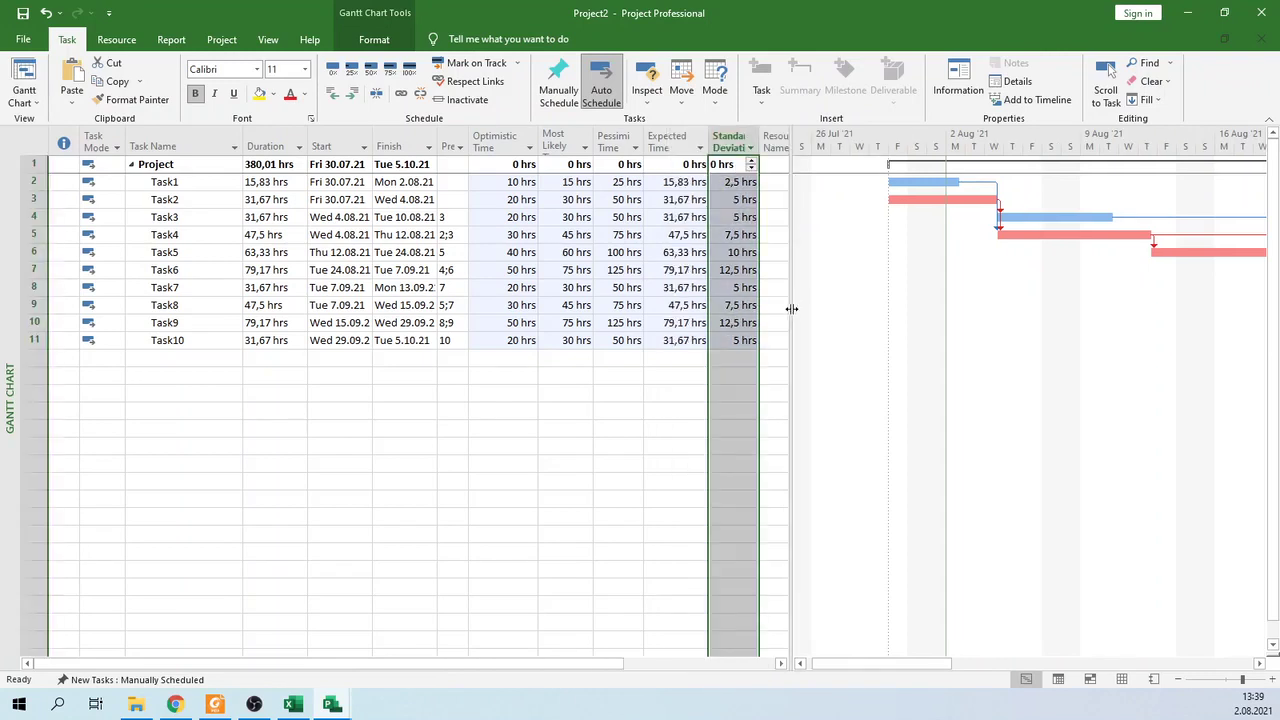
{"action": "left_click_drag", "start_coordinate": [790, 300], "coordinate": [853, 297]}
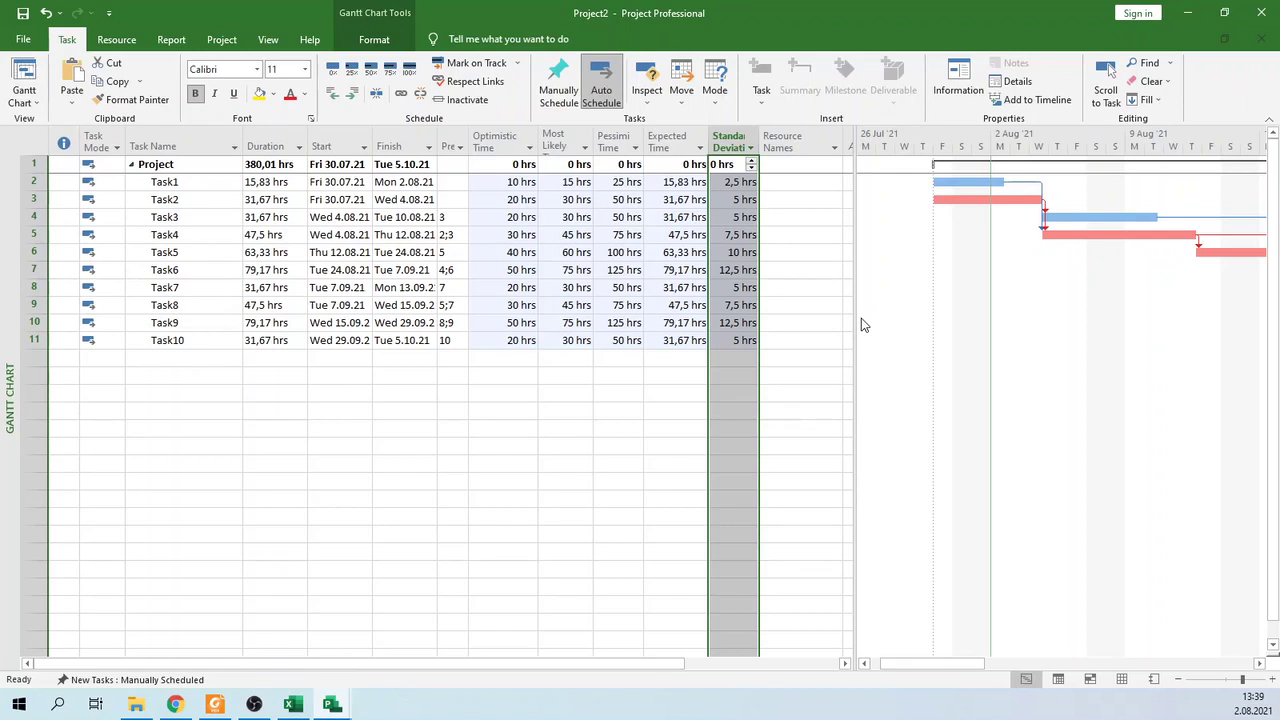
{"action": "left_click", "coordinate": [268, 40]}
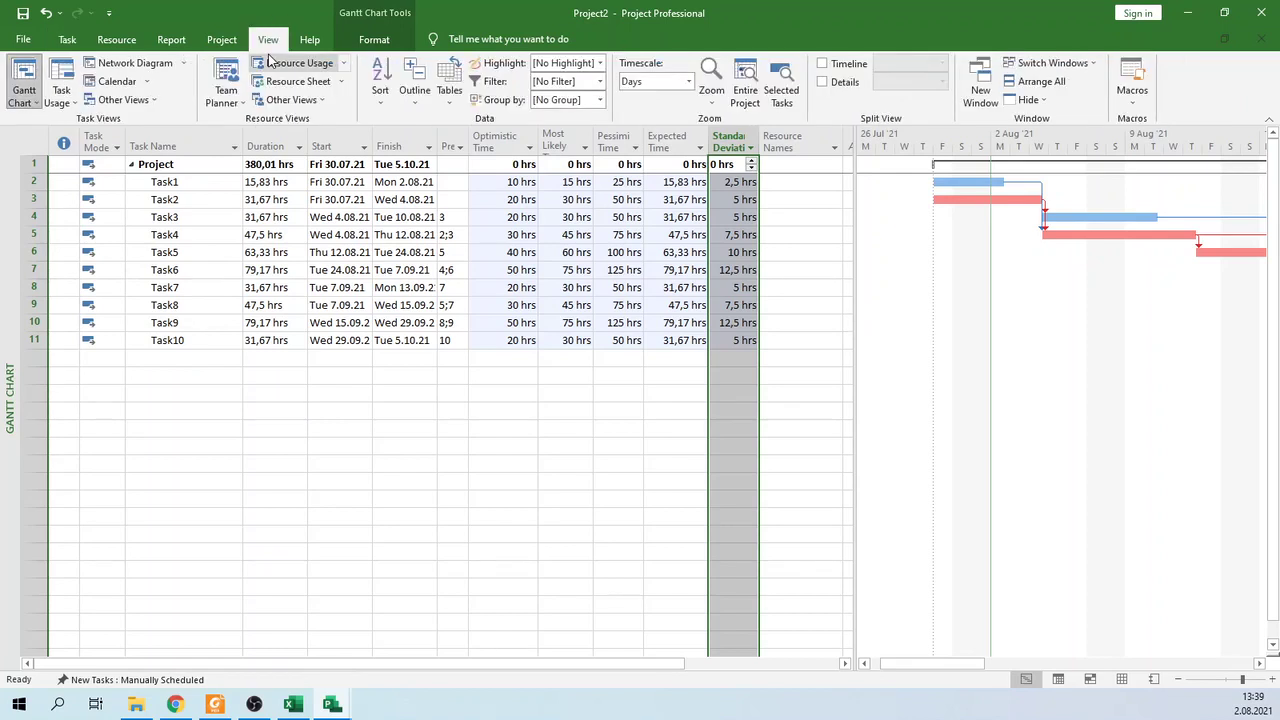
{"action": "left_click", "coordinate": [602, 102]}
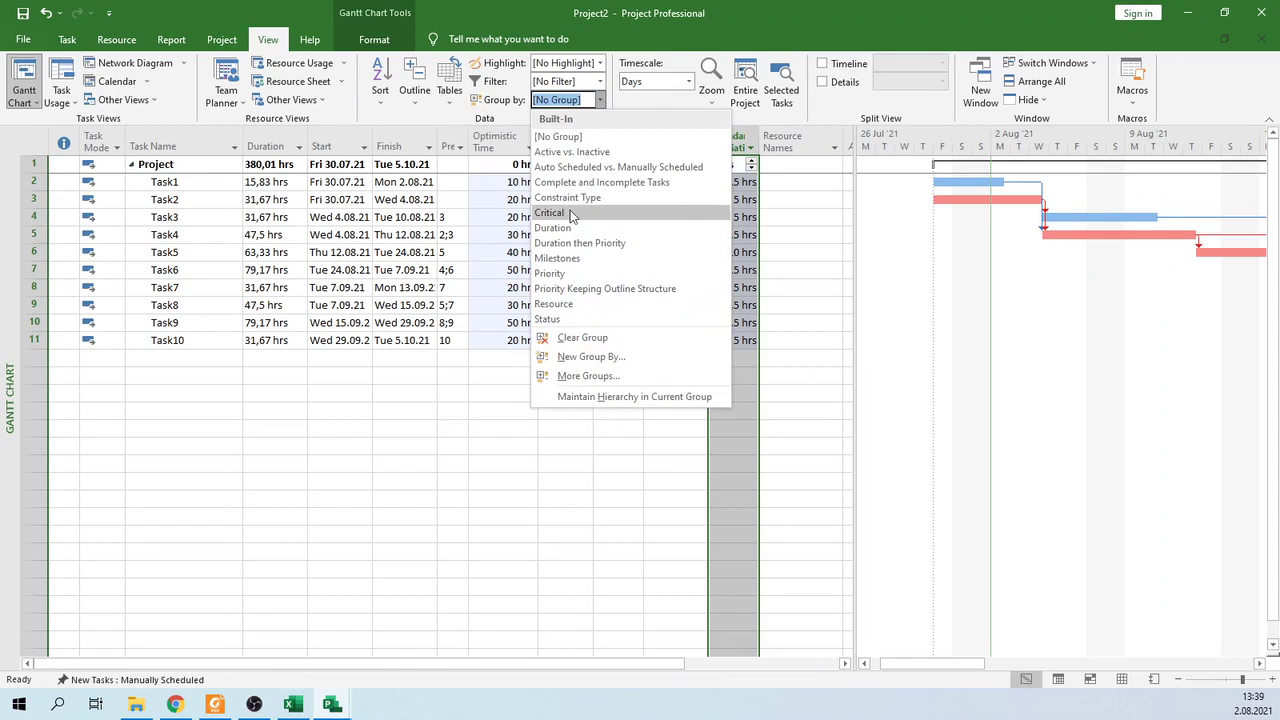
{"action": "left_click", "coordinate": [451, 404]}
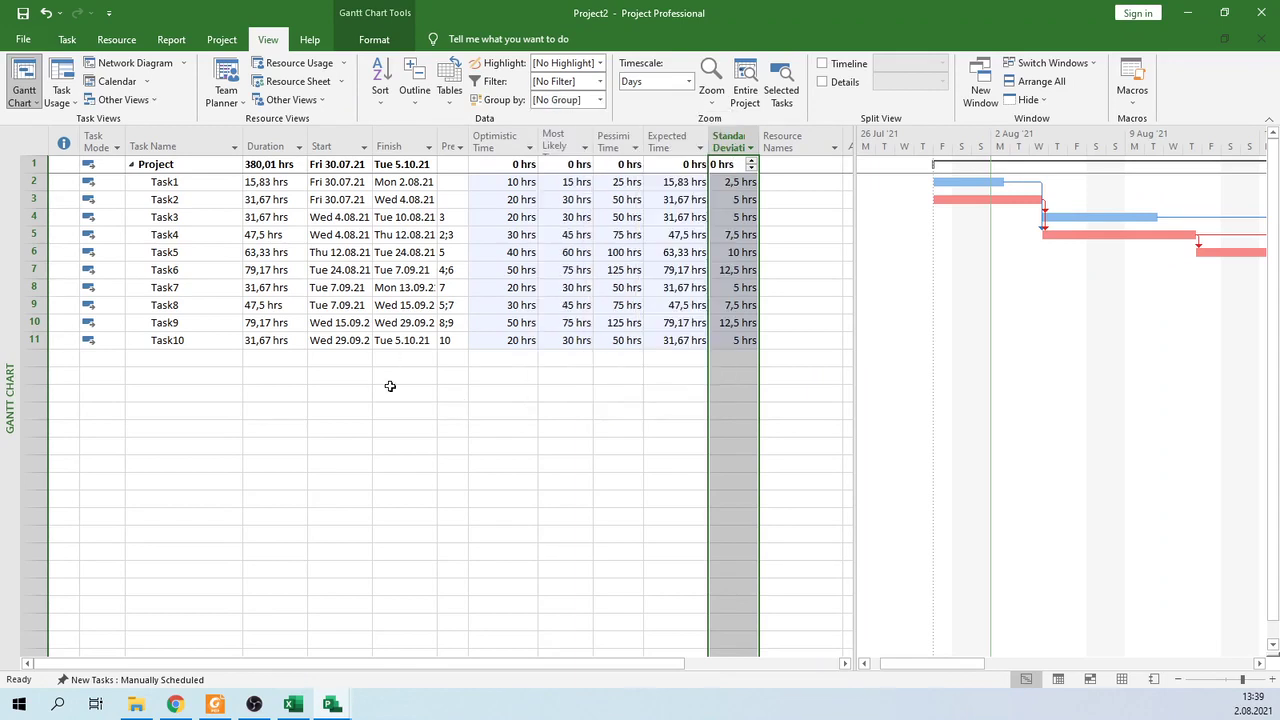
Step: Switch to the Project1 file and clear the column selection in its task table
{"action": "mouse_move", "coordinate": [333, 706]}
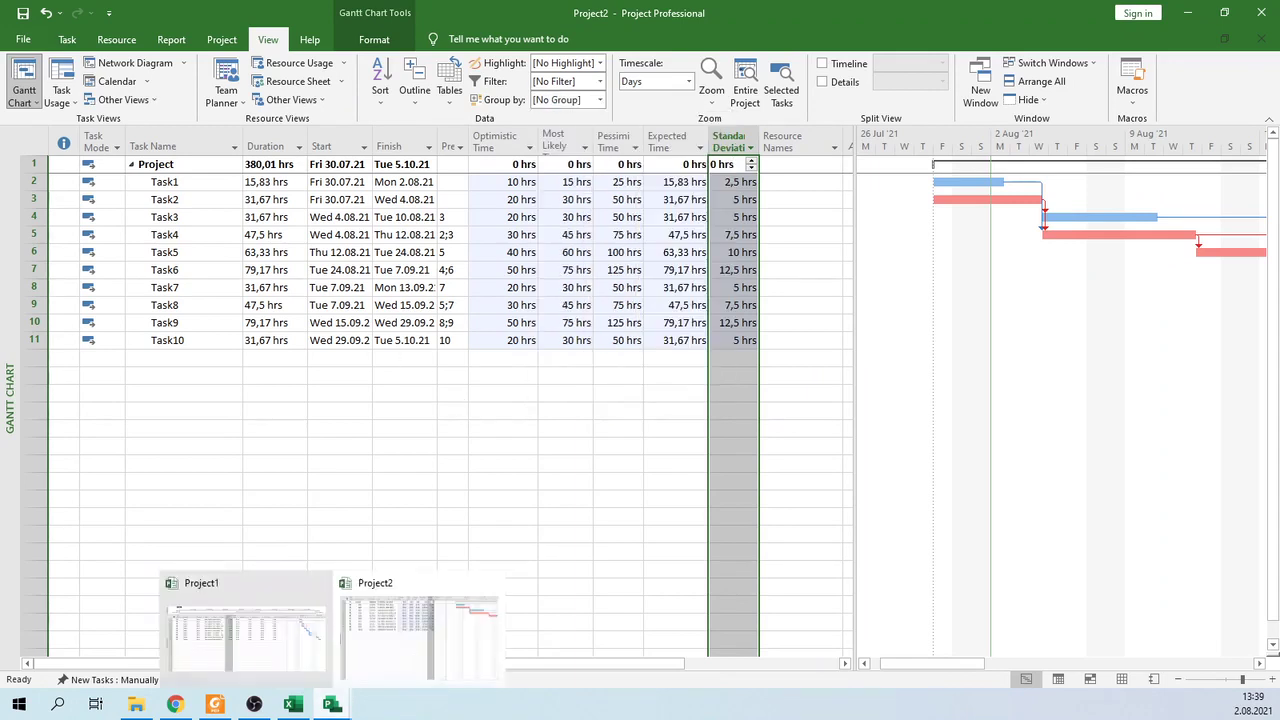
{"action": "left_click", "coordinate": [277, 638]}
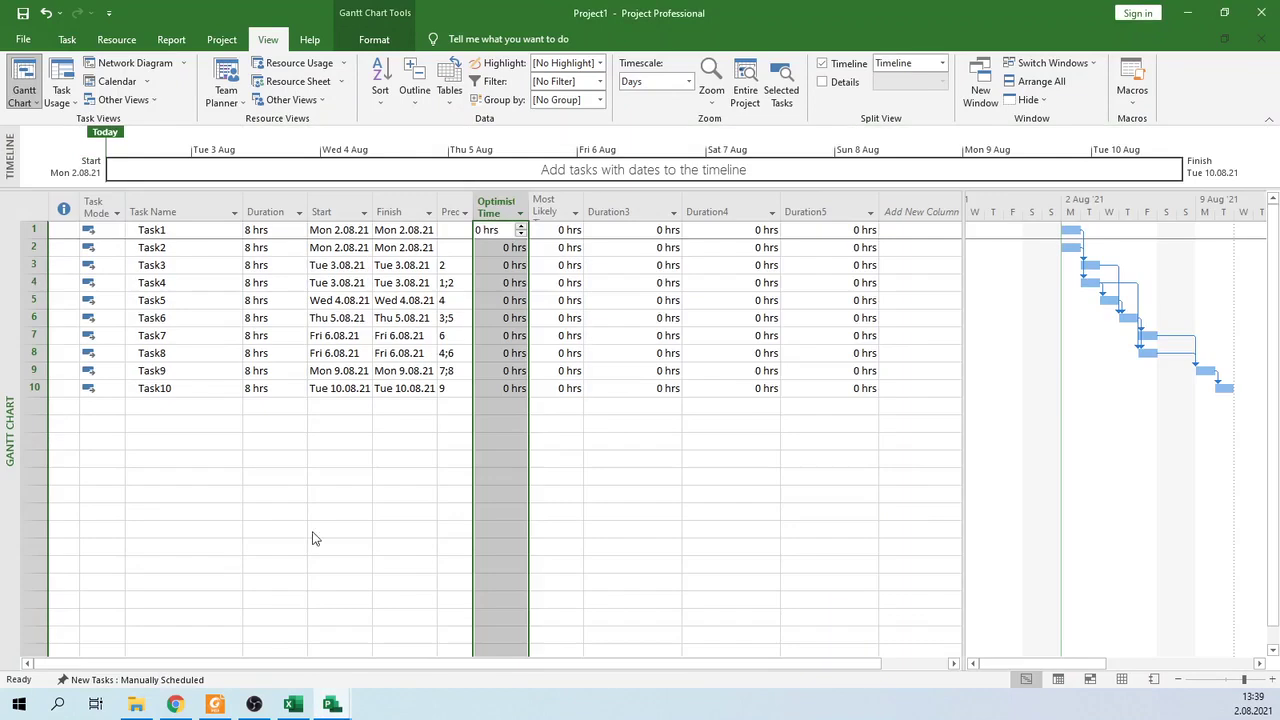
{"action": "left_click", "coordinate": [339, 441]}
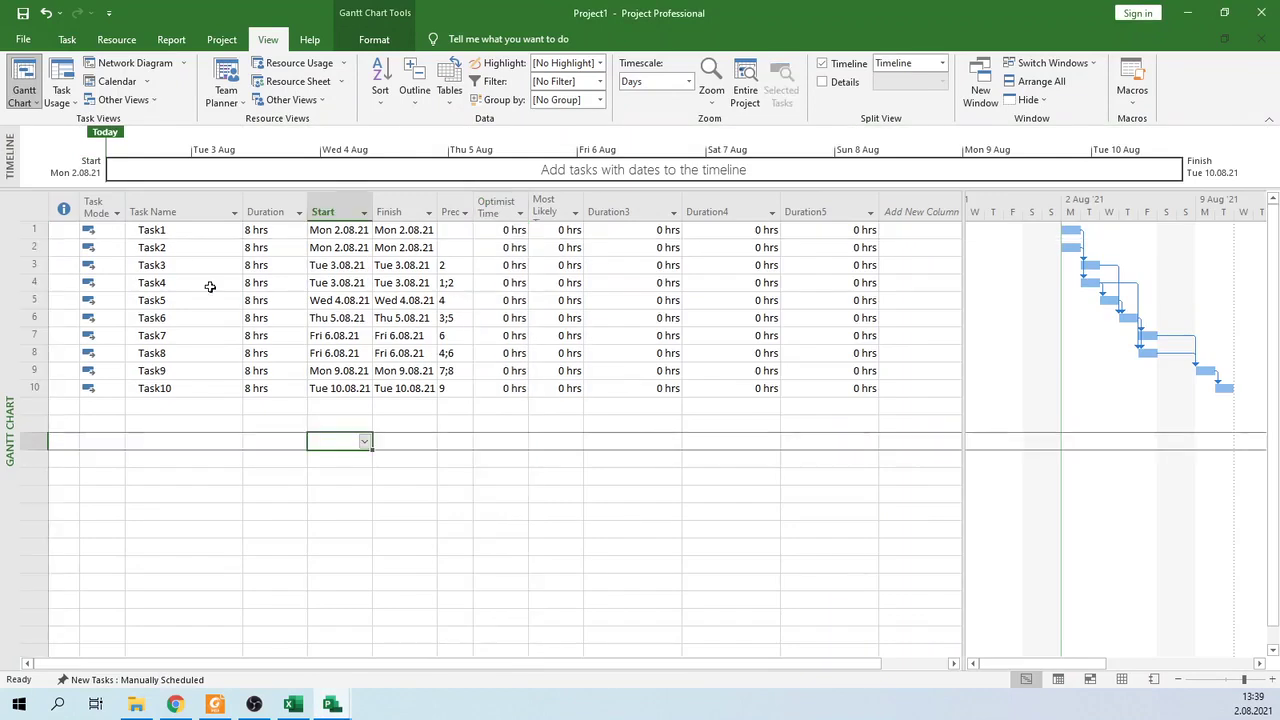
{"action": "left_click_drag", "start_coordinate": [172, 234], "coordinate": [165, 390]}
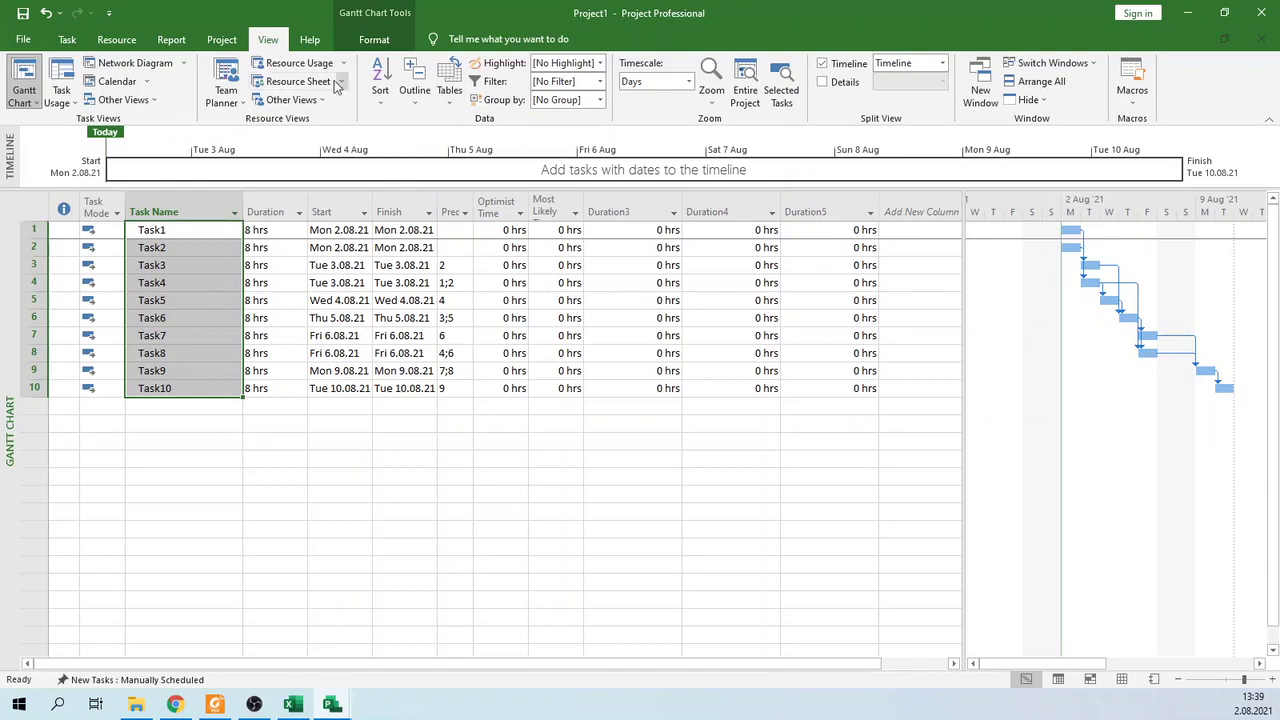
{"action": "left_click", "coordinate": [68, 40]}
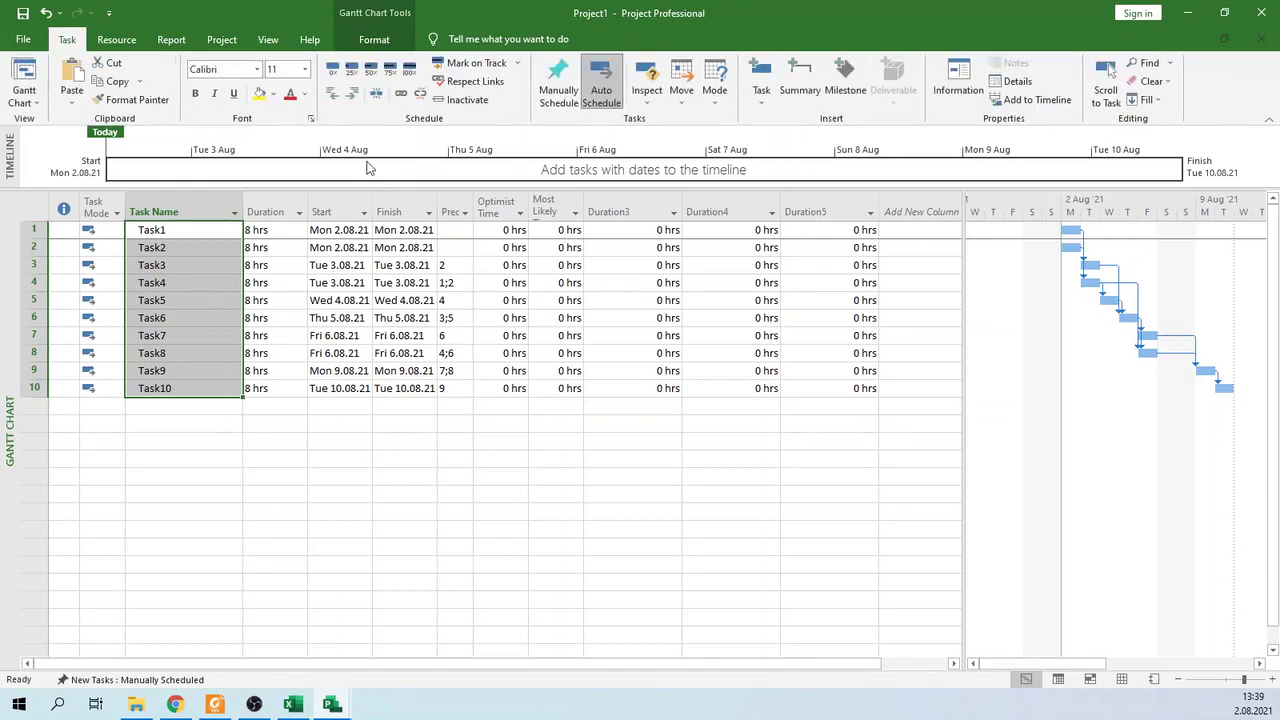
{"action": "left_click", "coordinate": [763, 90]}
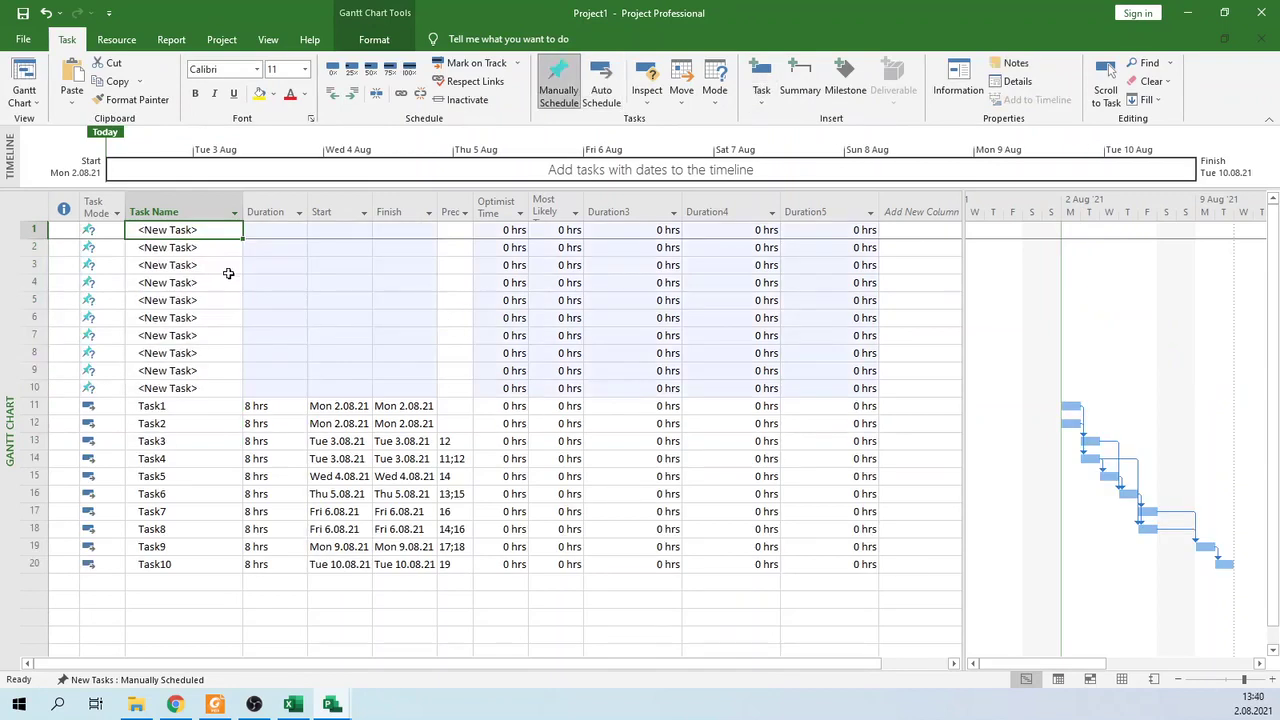
{"action": "left_click", "coordinate": [46, 13]}
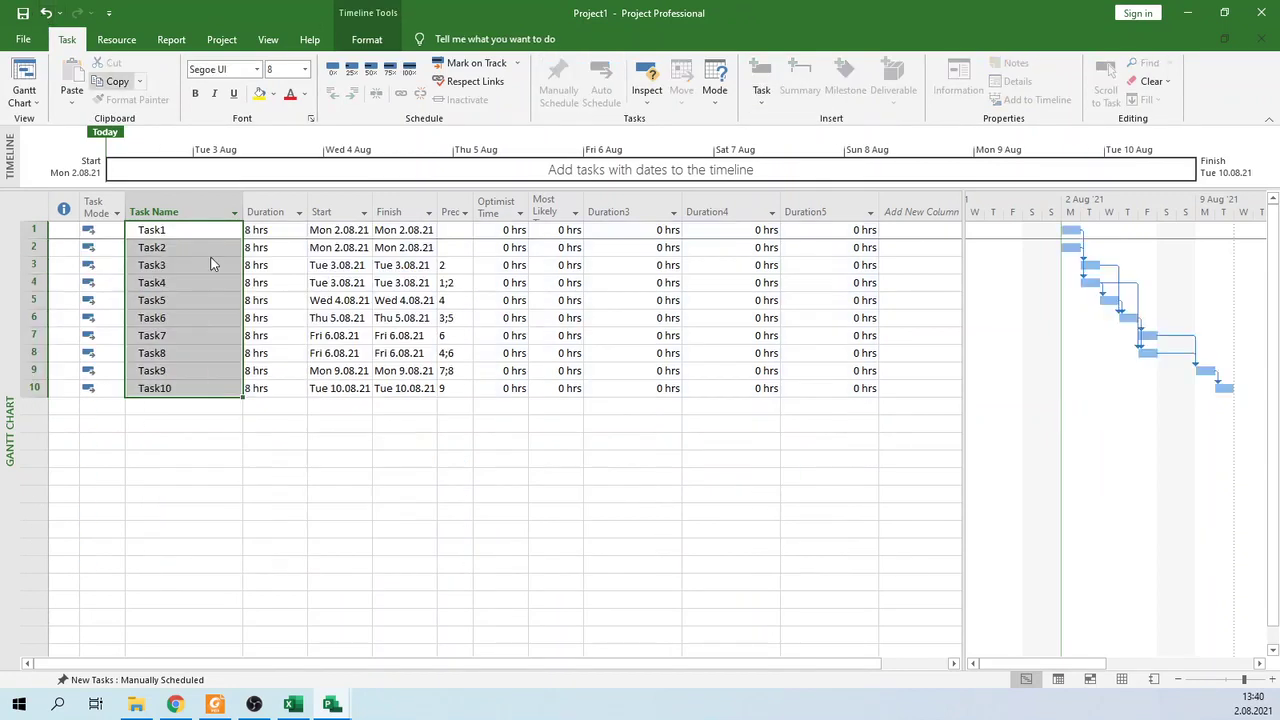
Step: Insert one new task above Task1 and set it to Auto Schedule
{"action": "left_click", "coordinate": [200, 231]}
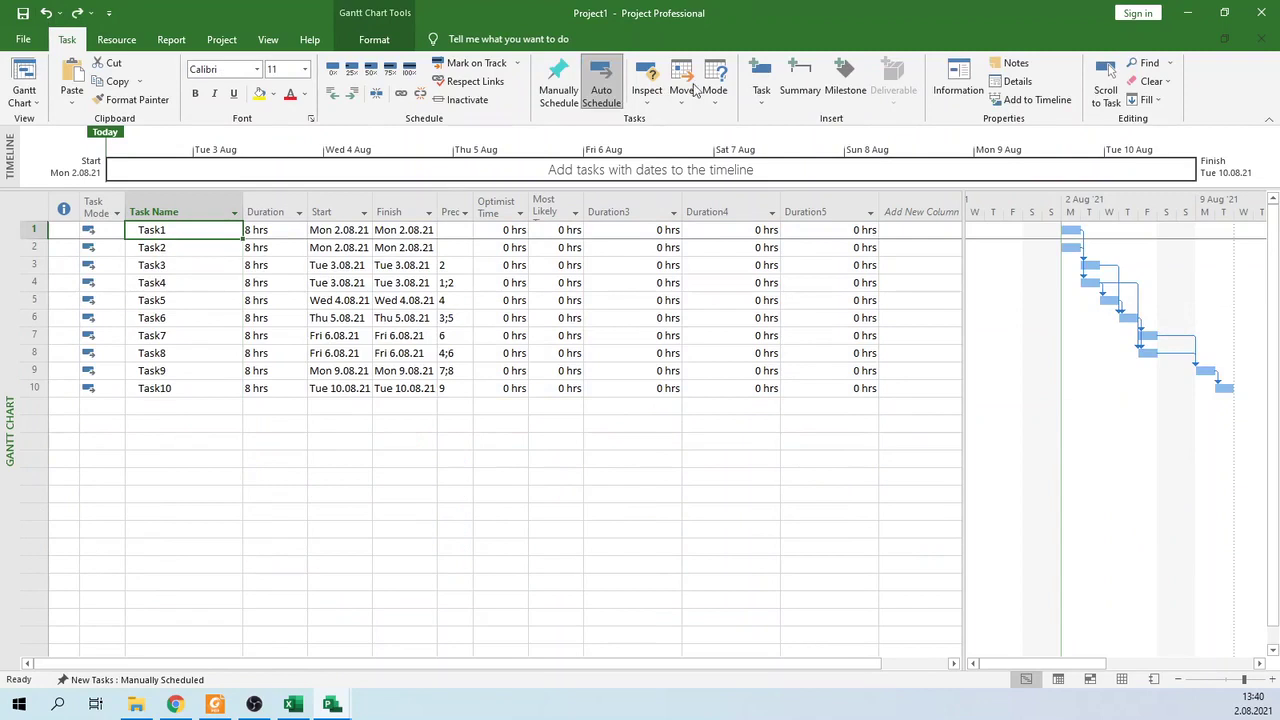
{"action": "left_click", "coordinate": [761, 82]}
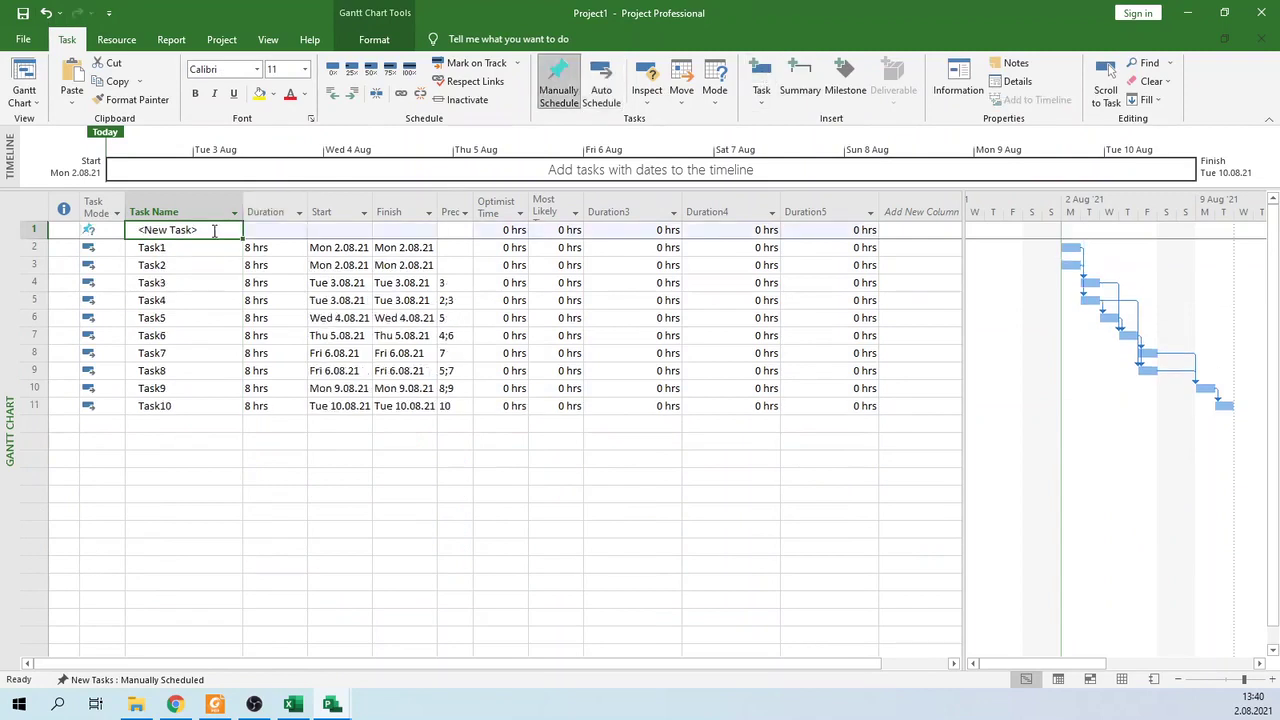
{"action": "left_click", "coordinate": [97, 230]}
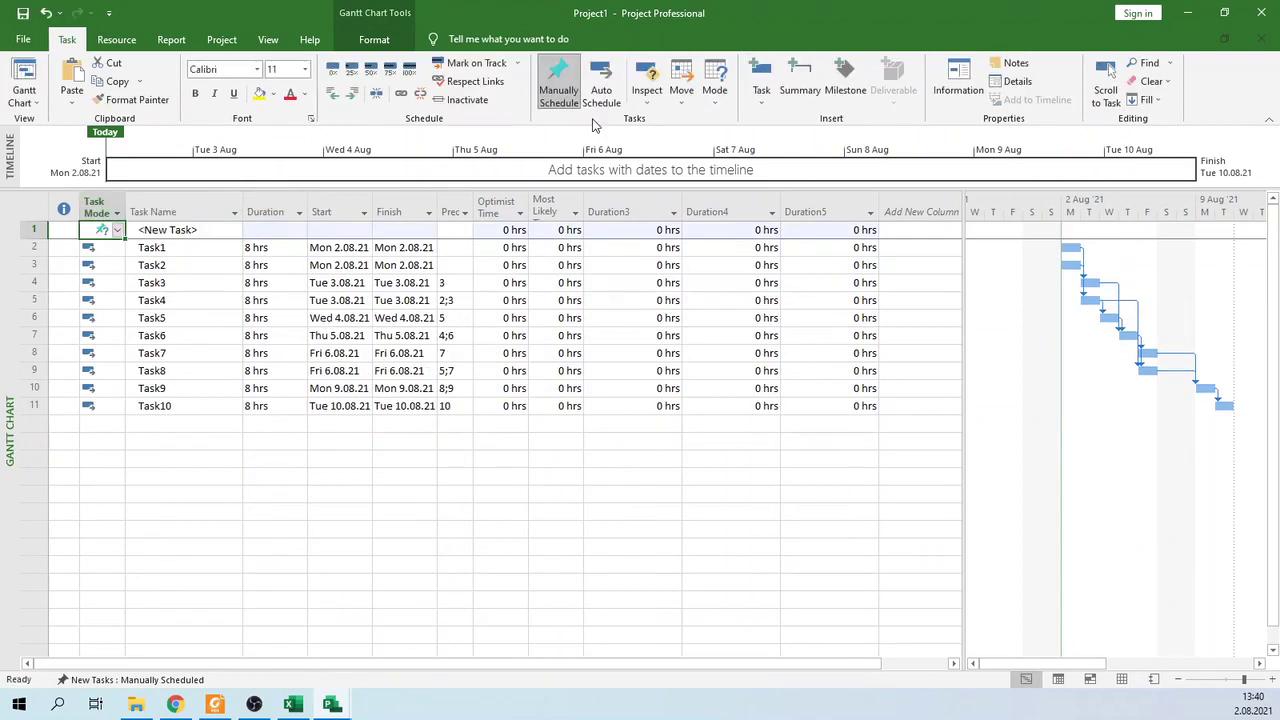
{"action": "left_click", "coordinate": [601, 92]}
Step: Name the new task above Task1 "Project" in its task information
{"action": "left_click", "coordinate": [211, 232]}
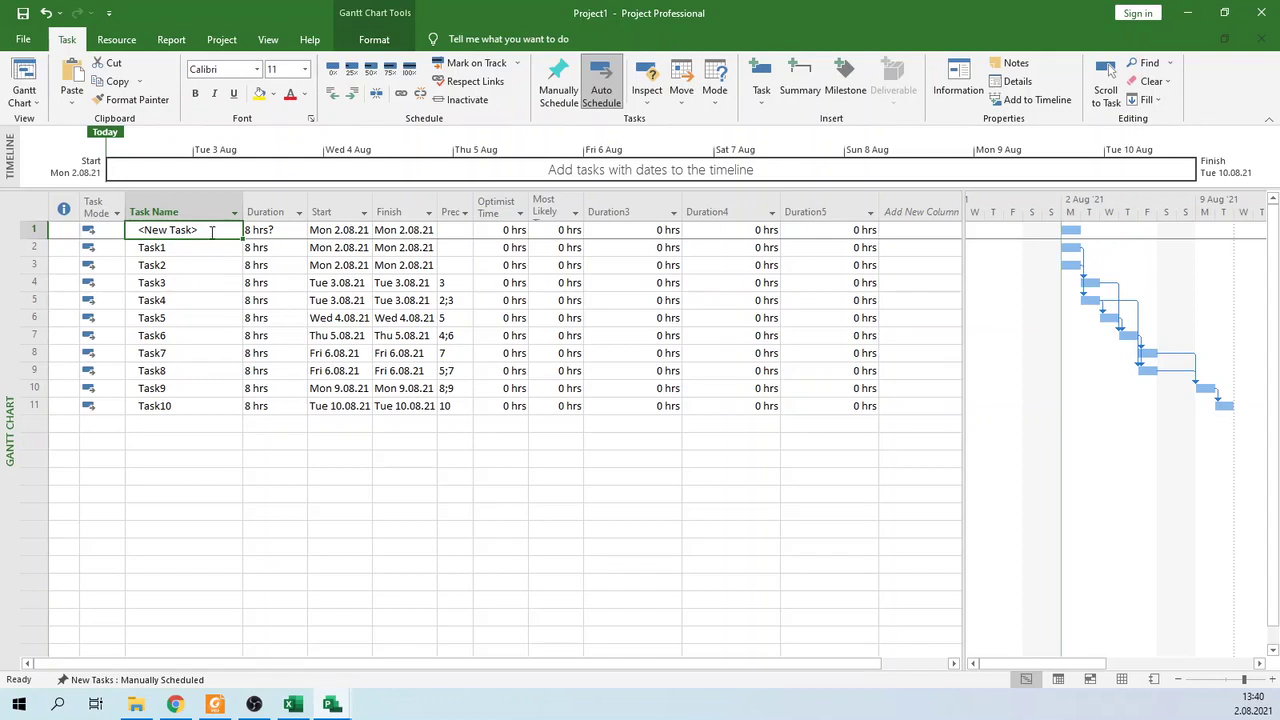
{"action": "double_click", "coordinate": [211, 232]}
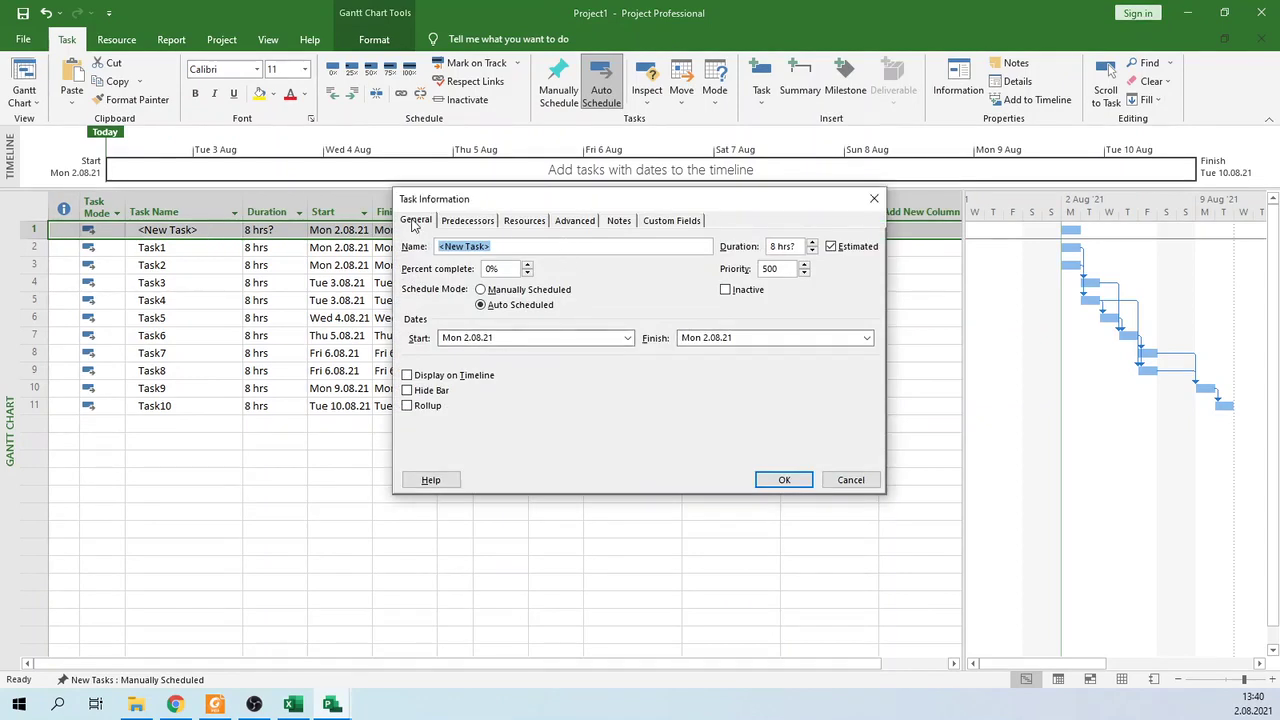
{"action": "type", "text": "Project"}
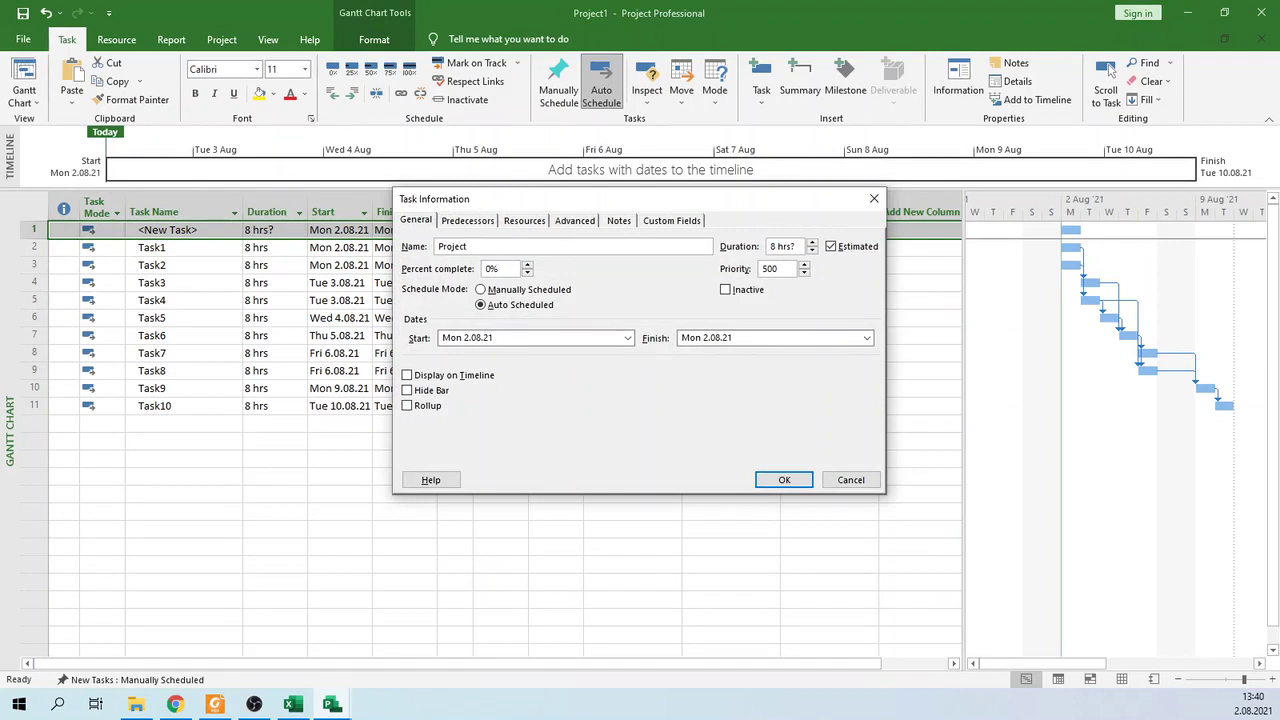
{"action": "left_click", "coordinate": [772, 480]}
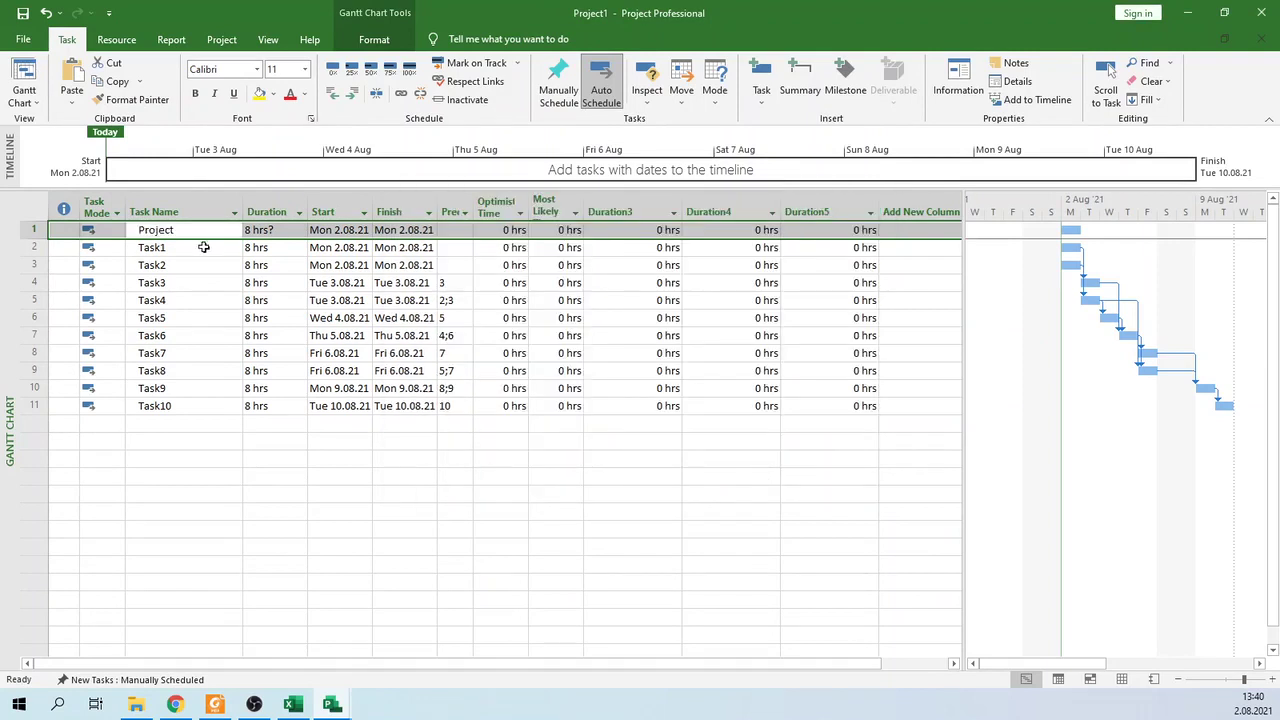
Step: Indent Task1 through Task10 as subtasks of the Project task and check its summary duration
{"action": "left_click_drag", "start_coordinate": [203, 249], "coordinate": [186, 403]}
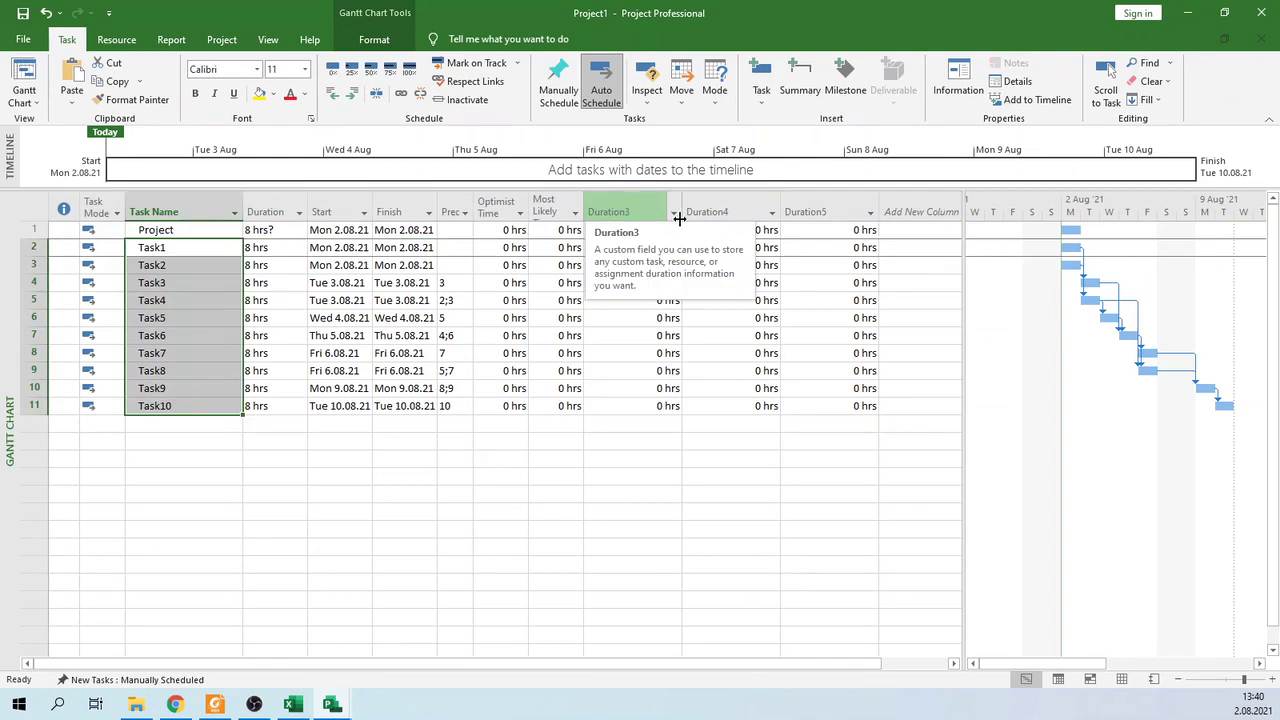
{"action": "left_click", "coordinate": [354, 95]}
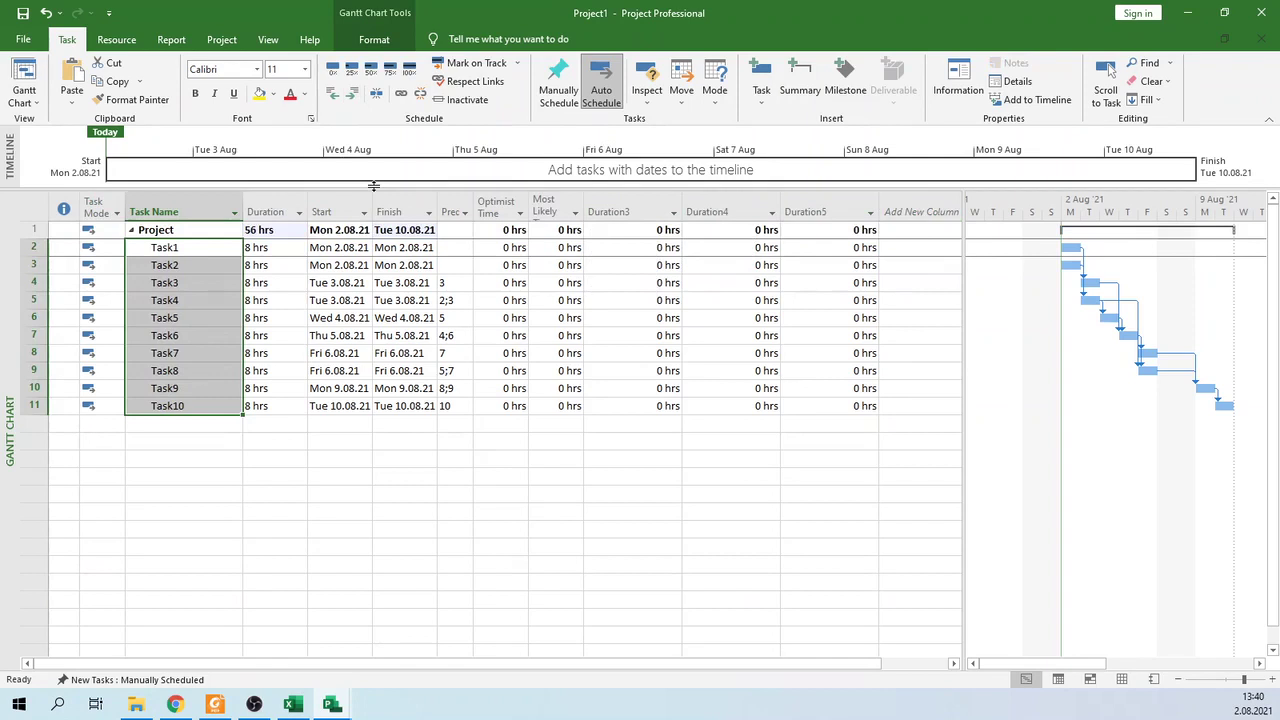
{"action": "left_click", "coordinate": [259, 229]}
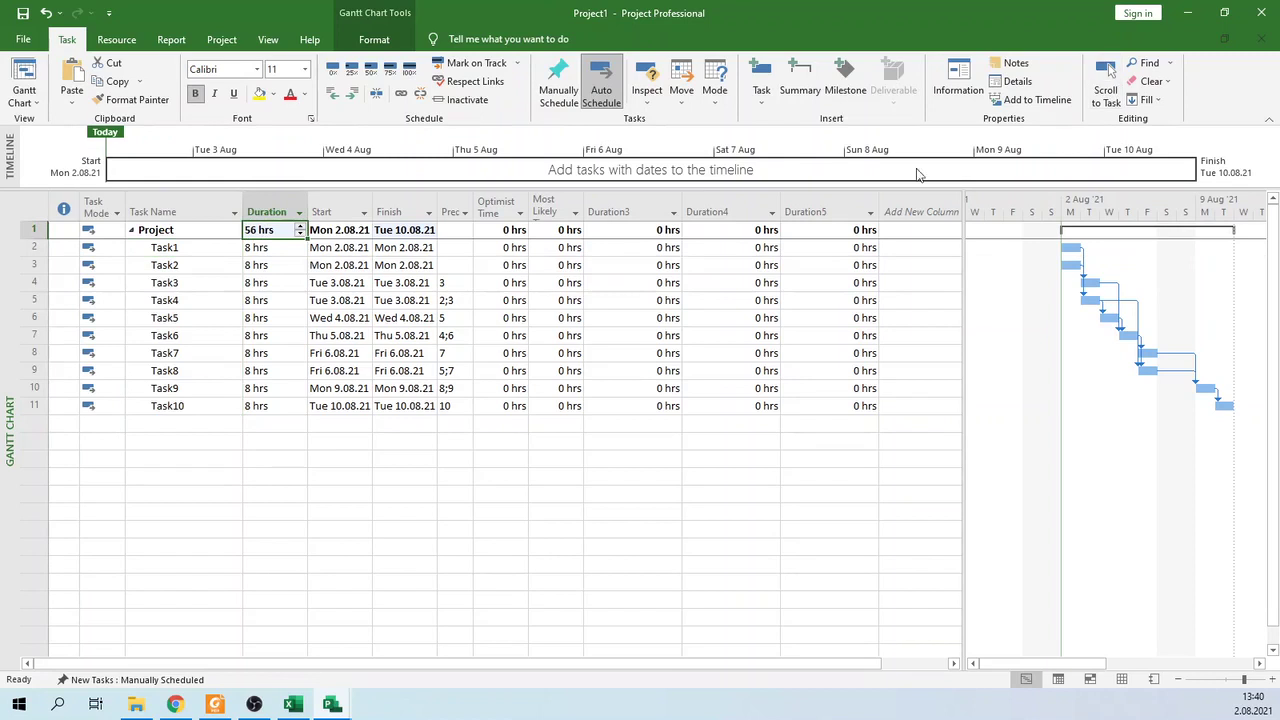
Step: Switch from Project1 to the Project2 file and group its tasks by Critical
{"action": "left_click", "coordinate": [1189, 14]}
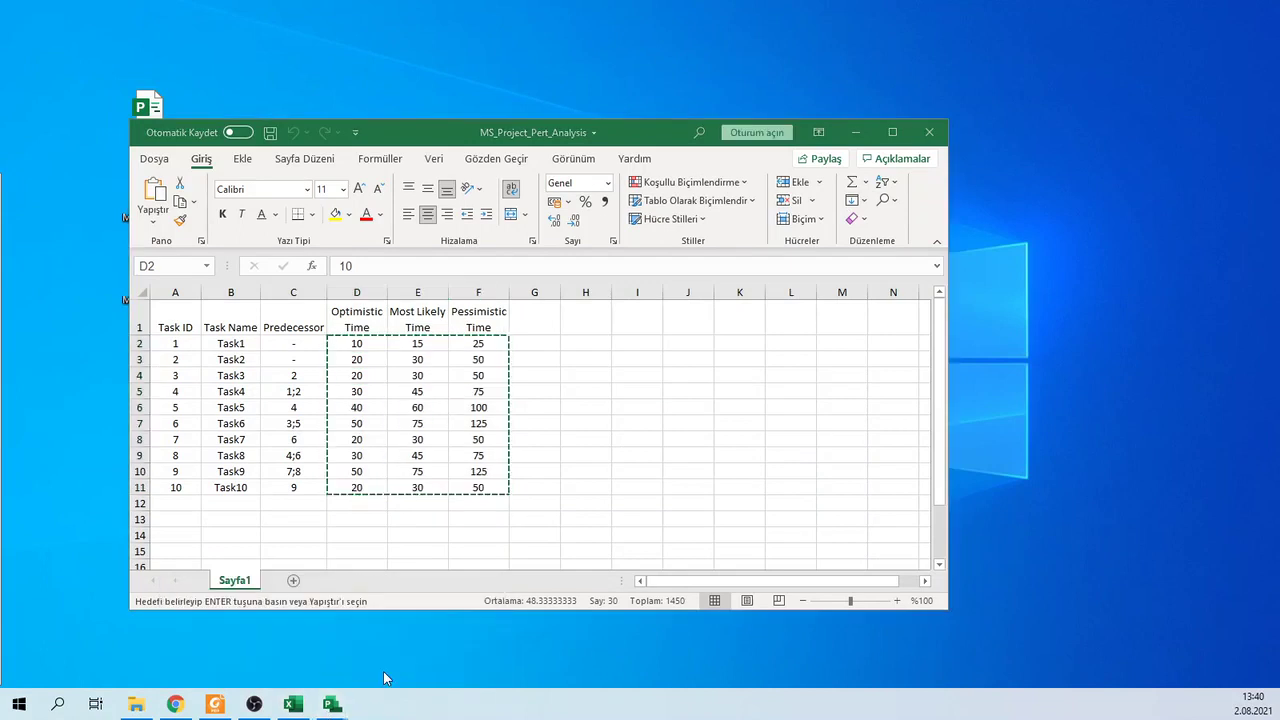
{"action": "key", "text": "alt+Tab"}
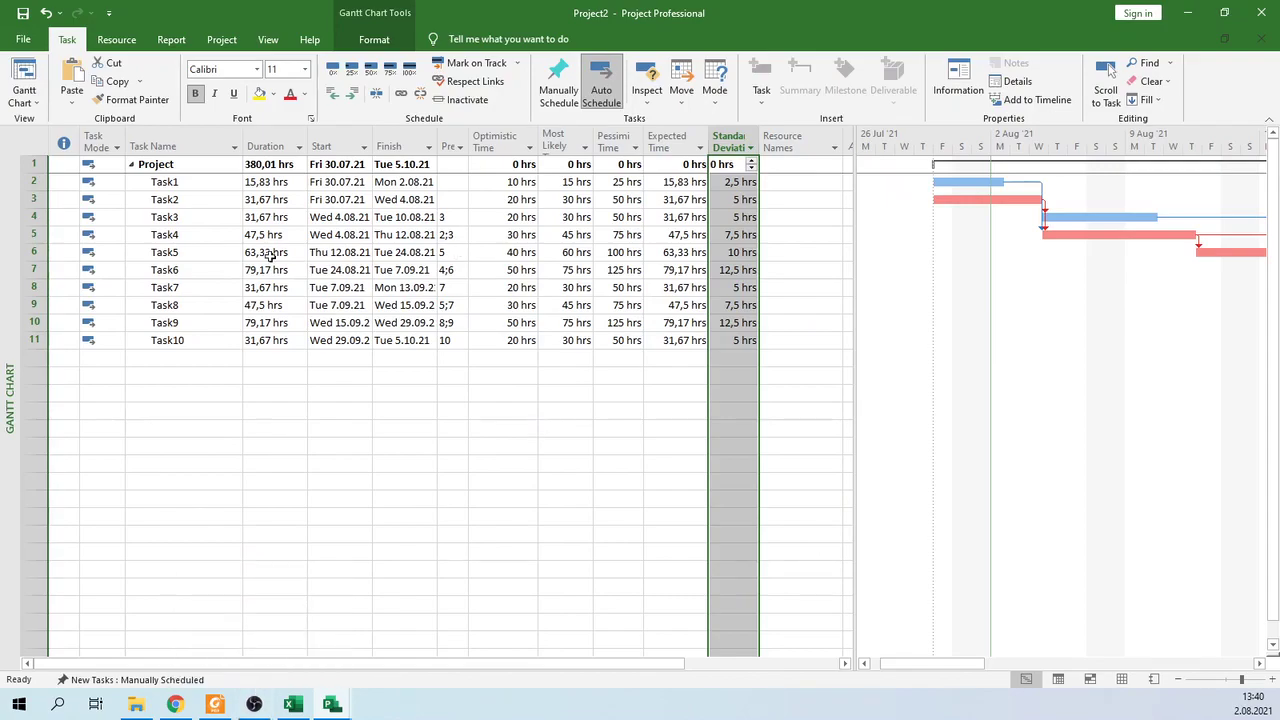
{"action": "left_click", "coordinate": [271, 42]}
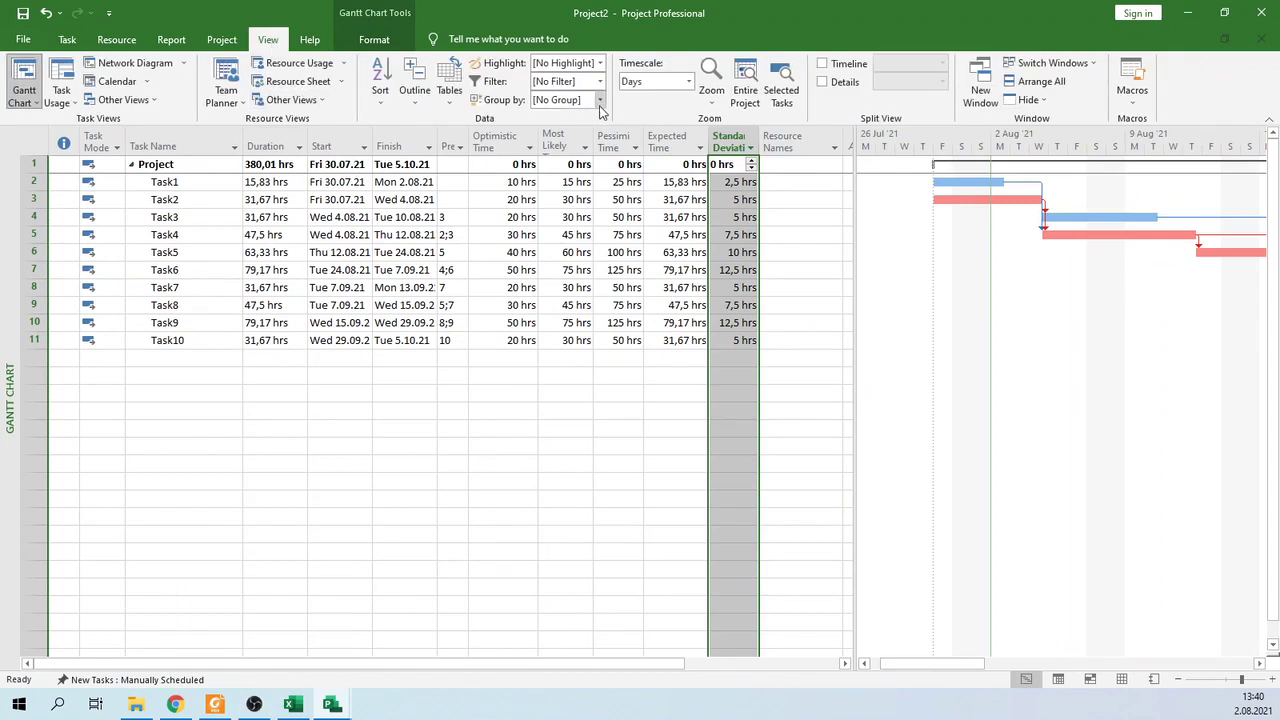
{"action": "left_click", "coordinate": [601, 104]}
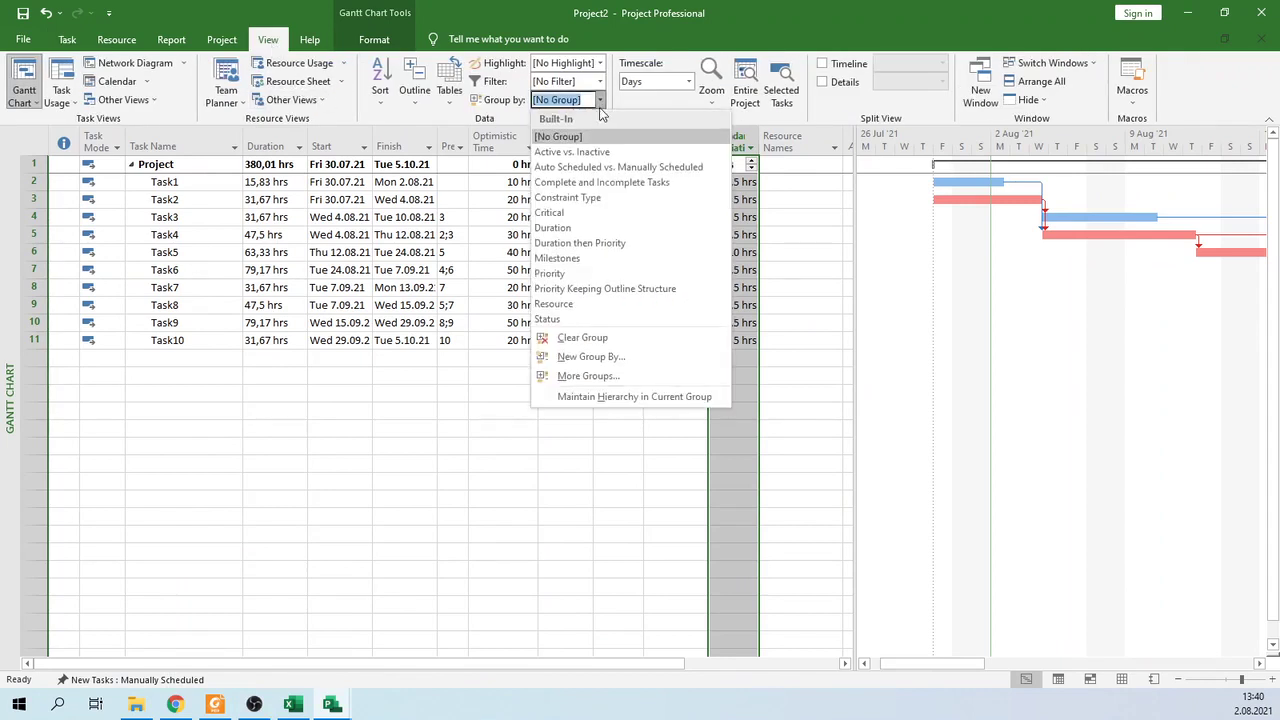
{"action": "left_click", "coordinate": [583, 210]}
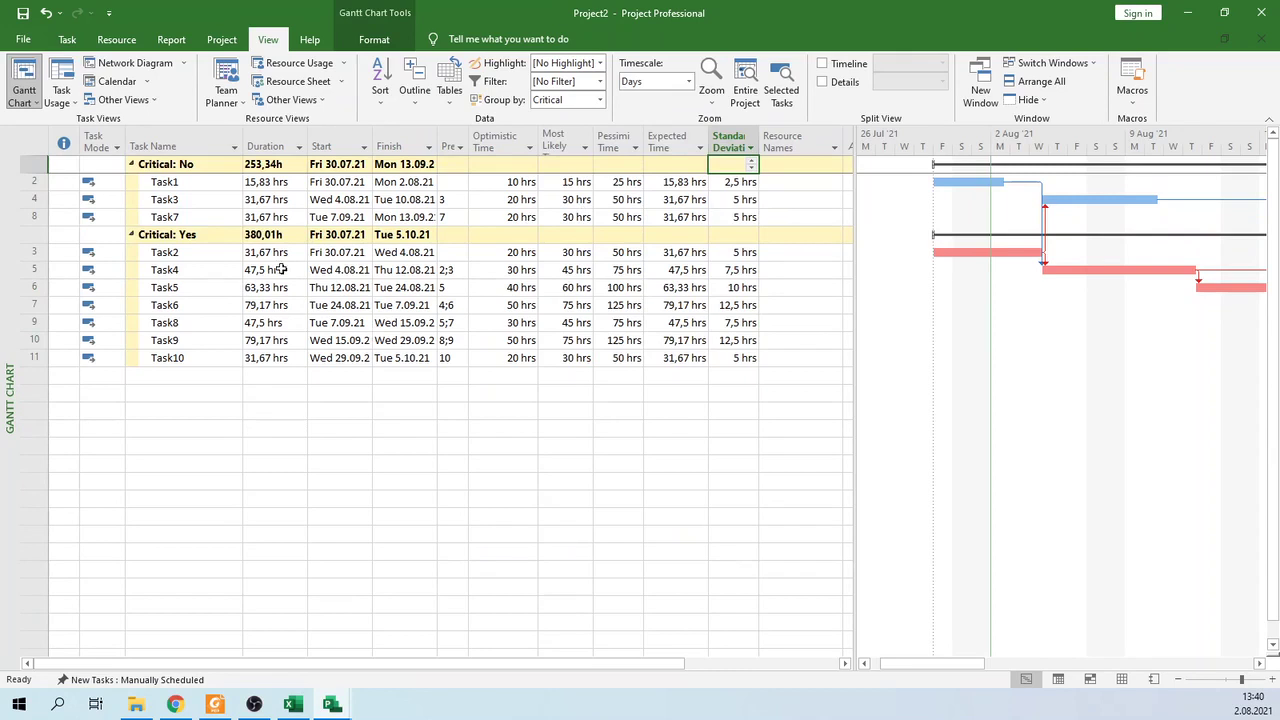
Step: Examine the critical and non-critical task groups and the critical tasks' Expected Time and Standard Deviation values
{"action": "left_click", "coordinate": [170, 250]}
{"action": "left_click_drag", "start_coordinate": [171, 248], "coordinate": [164, 354]}
{"action": "left_click_drag", "start_coordinate": [185, 164], "coordinate": [184, 213]}
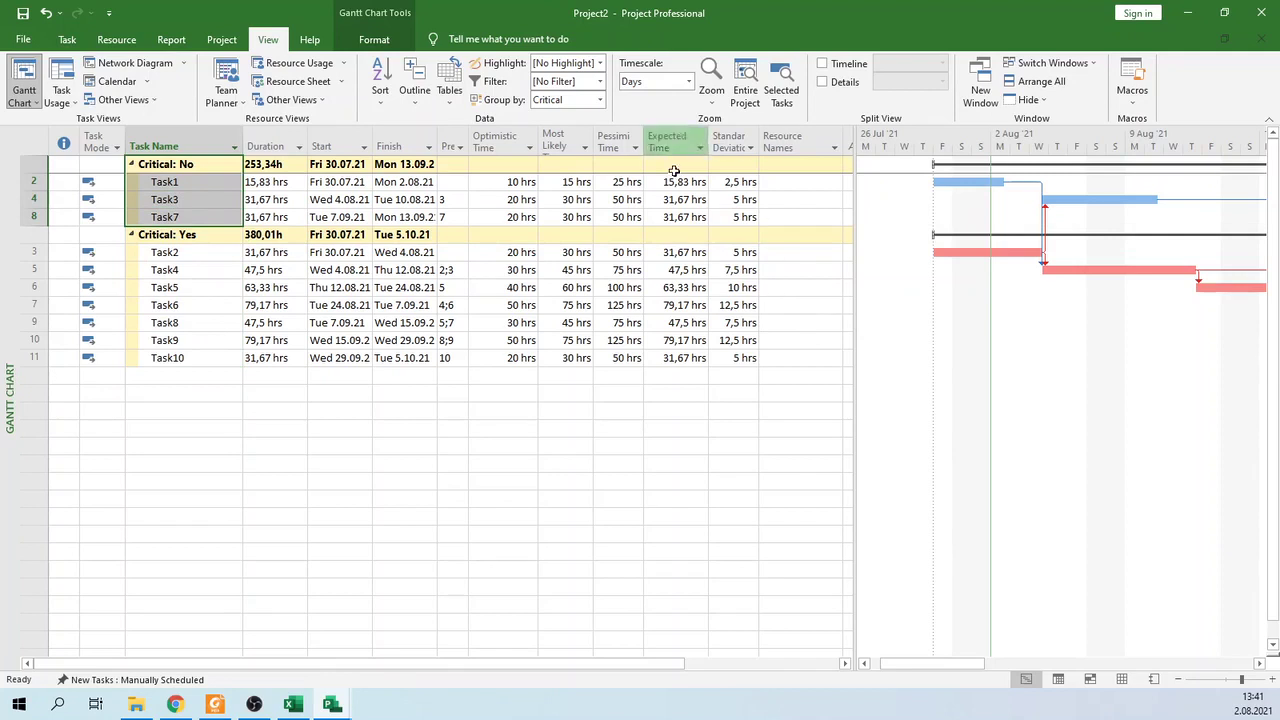
{"action": "left_click_drag", "start_coordinate": [690, 252], "coordinate": [685, 357]}
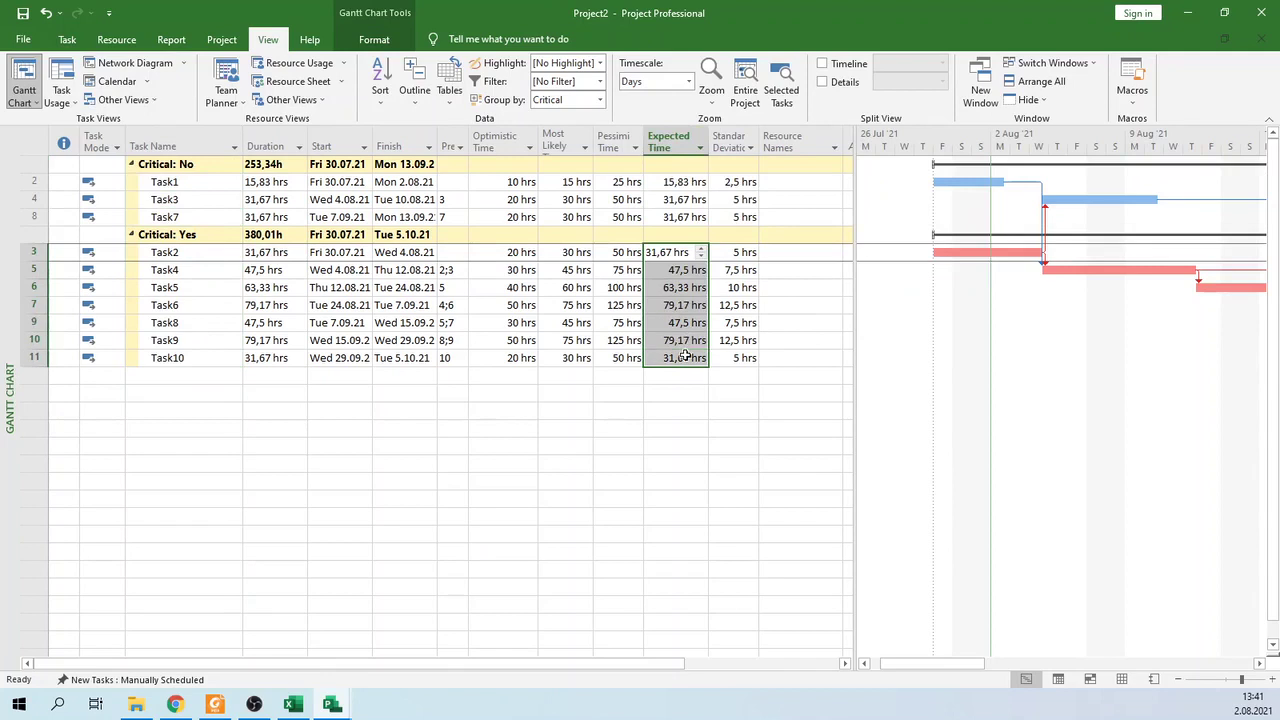
{"action": "left_click_drag", "start_coordinate": [740, 254], "coordinate": [742, 357]}
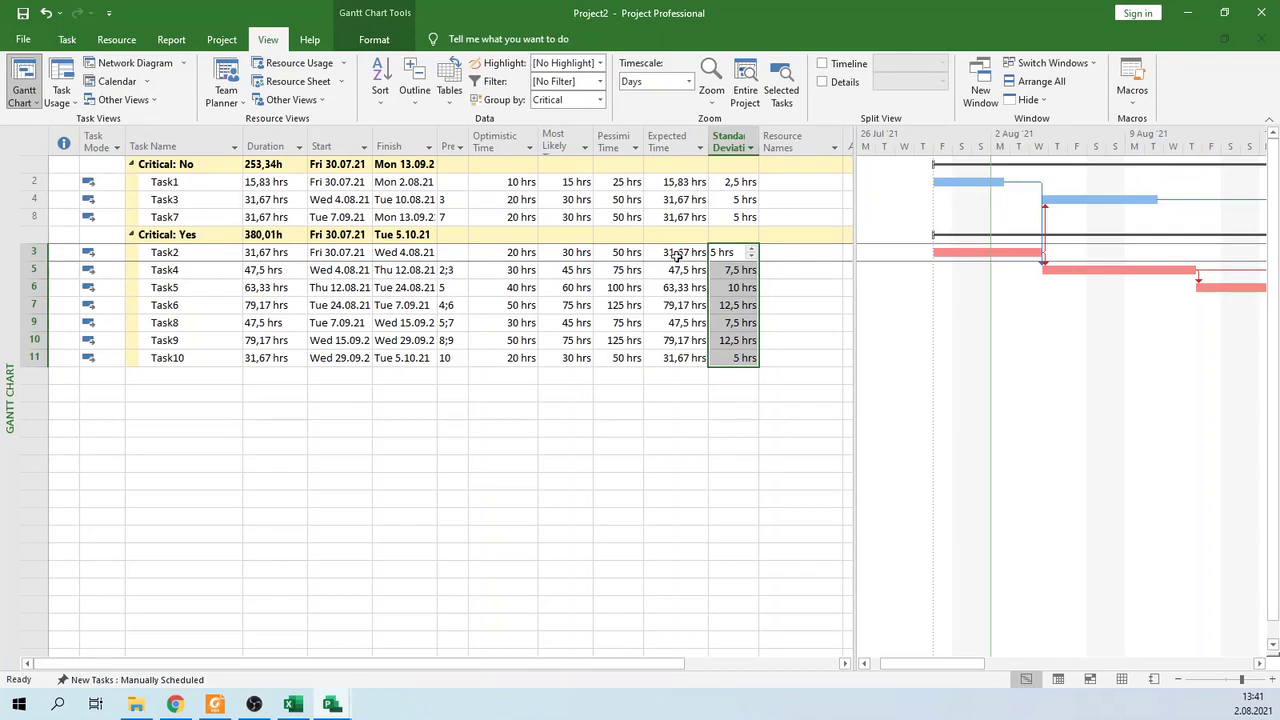
{"action": "left_click_drag", "start_coordinate": [679, 252], "coordinate": [660, 357]}
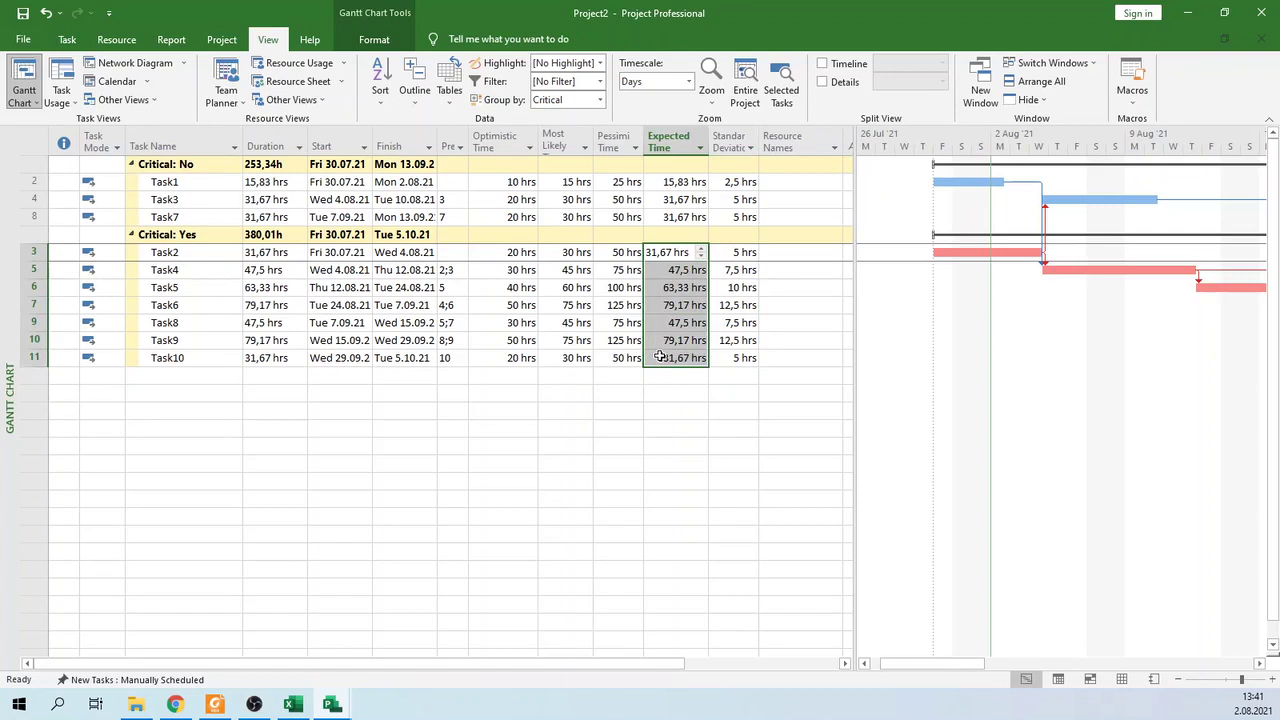
{"action": "left_click_drag", "start_coordinate": [660, 252], "coordinate": [665, 357]}
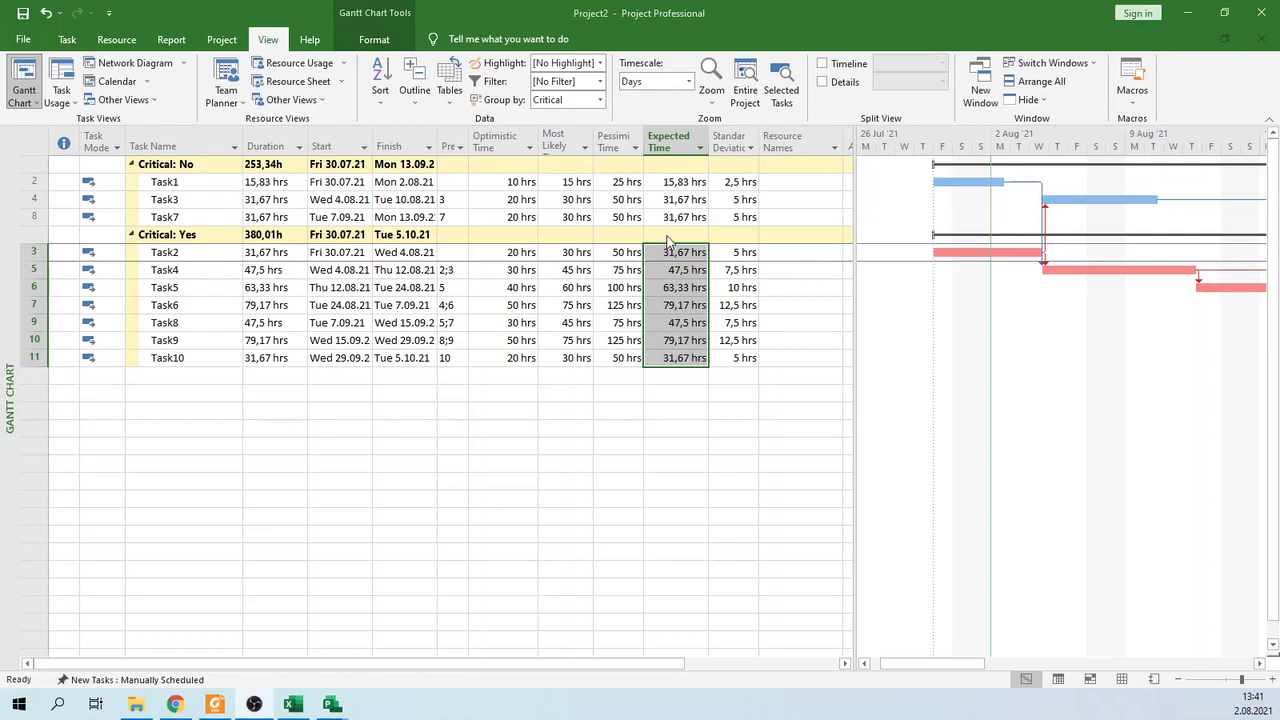
Step: Set the Expected Time custom field to roll up as Sum for task and group summary rows
{"action": "left_click", "coordinate": [678, 146]}
{"action": "right_click", "coordinate": [678, 146]}
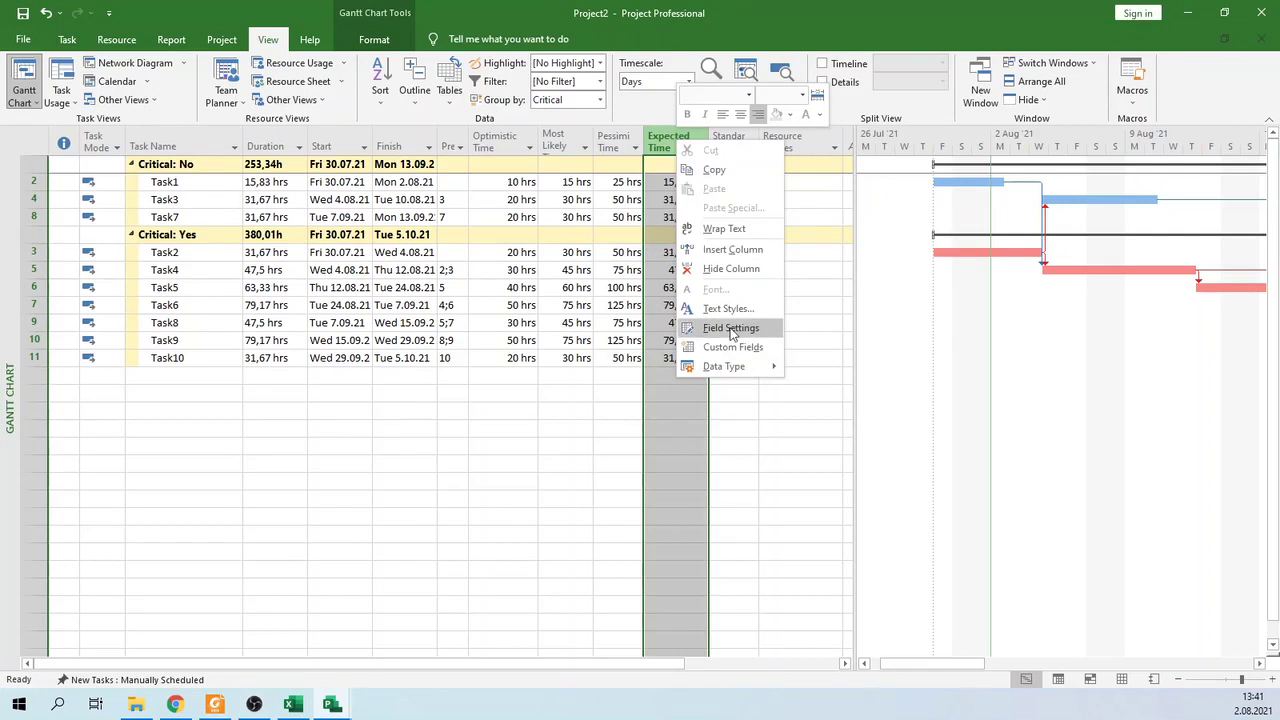
{"action": "left_click", "coordinate": [733, 348]}
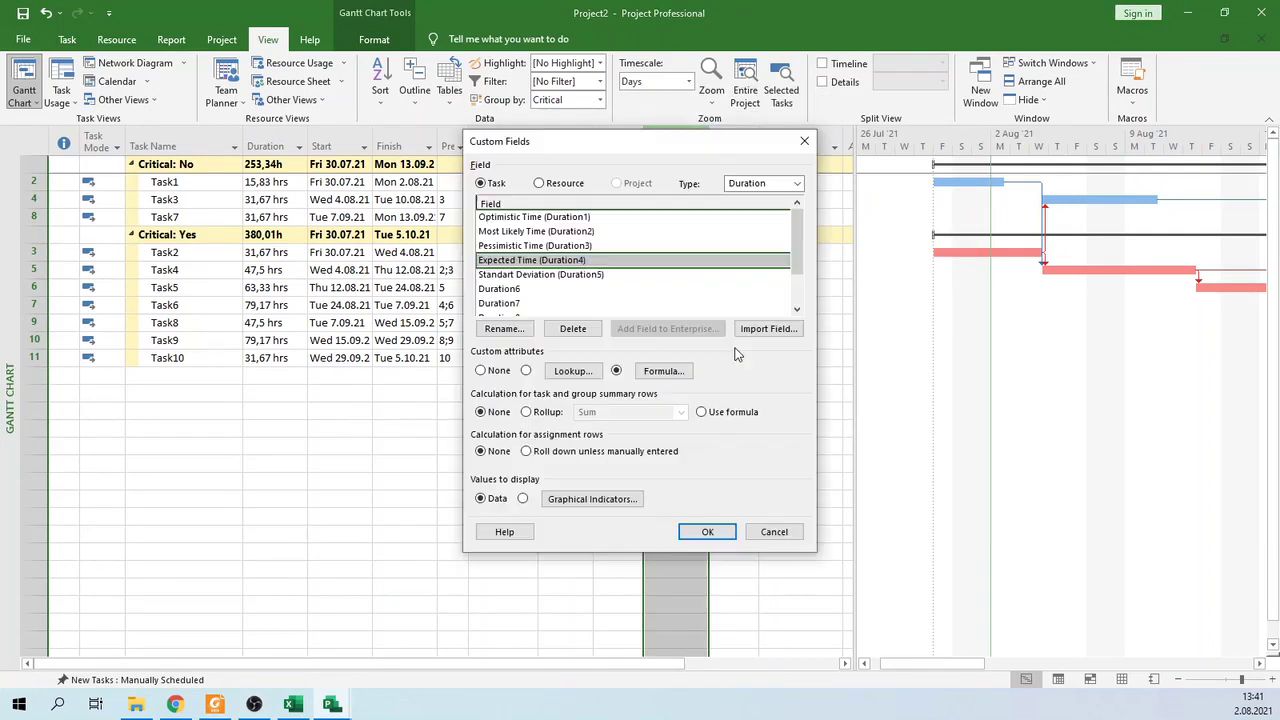
{"action": "left_click", "coordinate": [526, 412]}
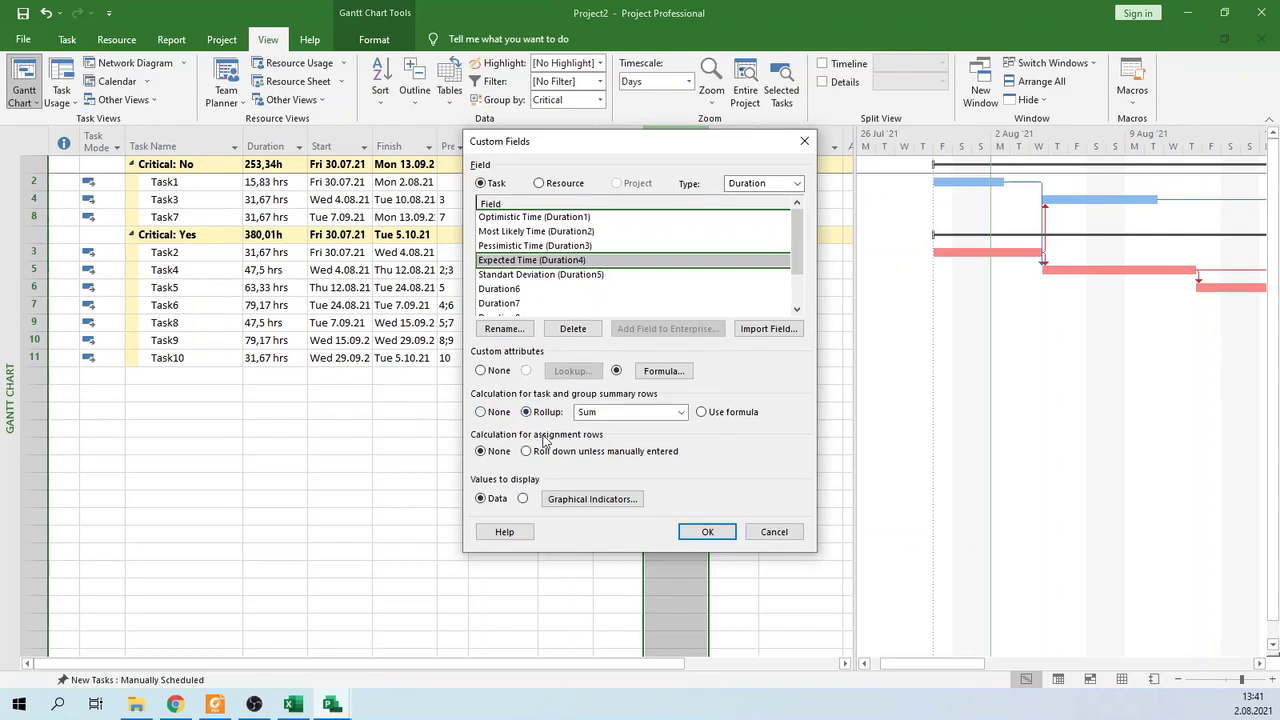
{"action": "left_click", "coordinate": [624, 414]}
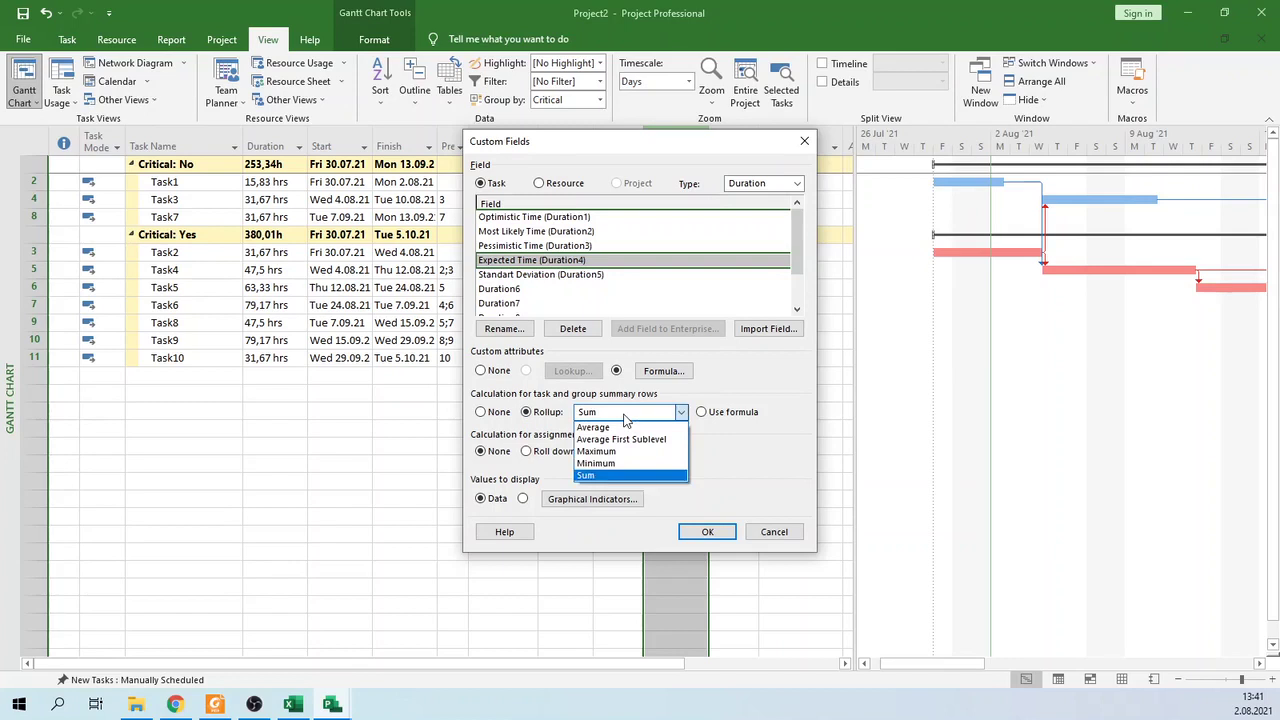
{"action": "left_click", "coordinate": [608, 477]}
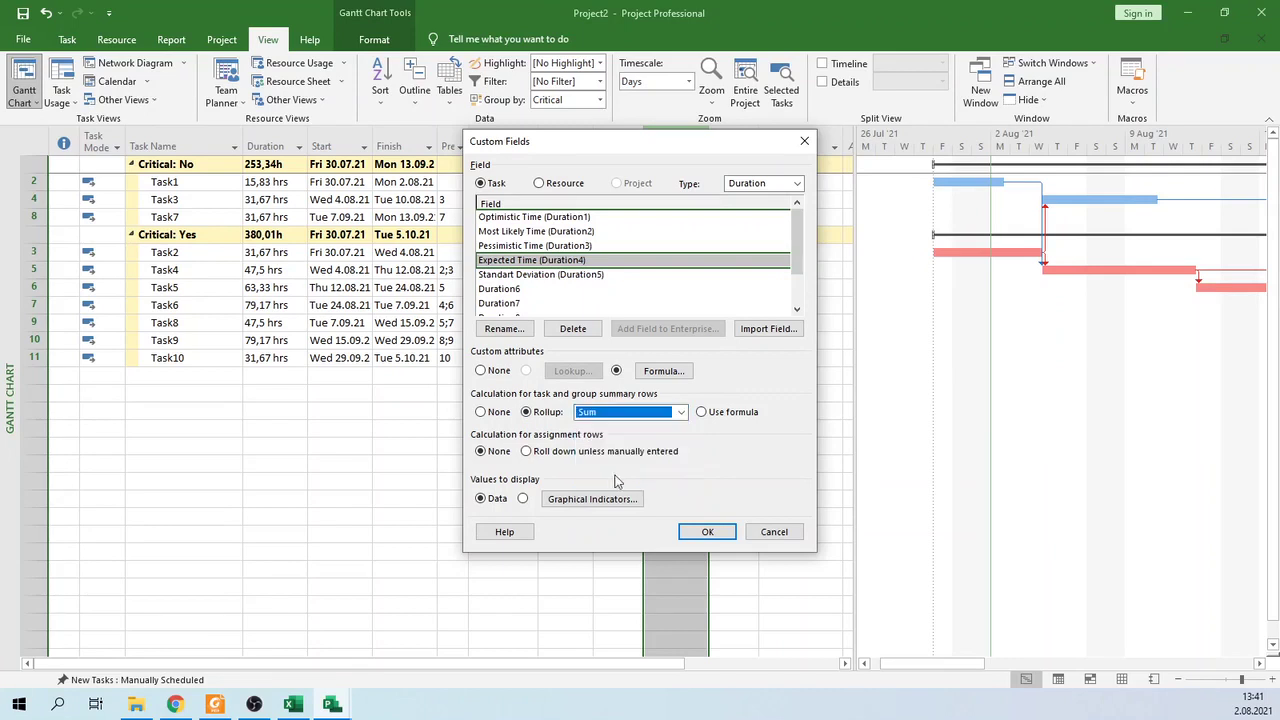
{"action": "left_click", "coordinate": [706, 532]}
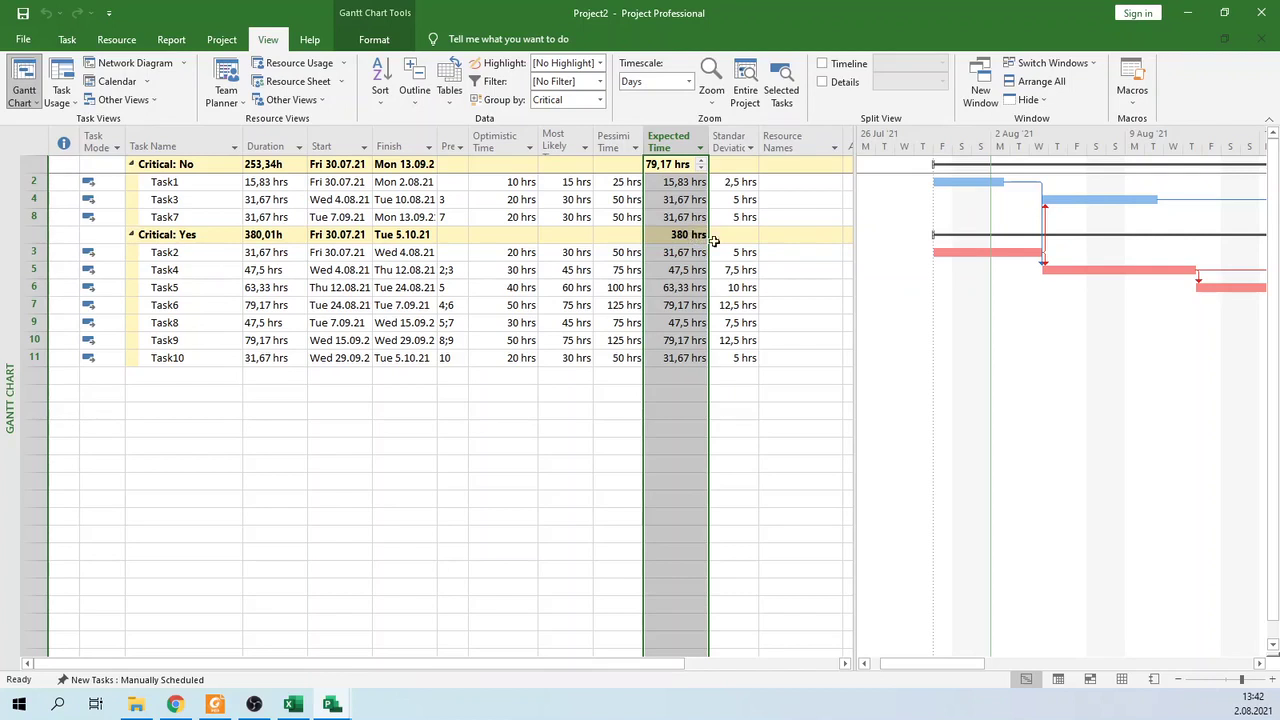
Step: Set the Standard Deviation custom field's calculation for task and group summary rows to a Sum rollup
{"action": "left_click", "coordinate": [729, 142]}
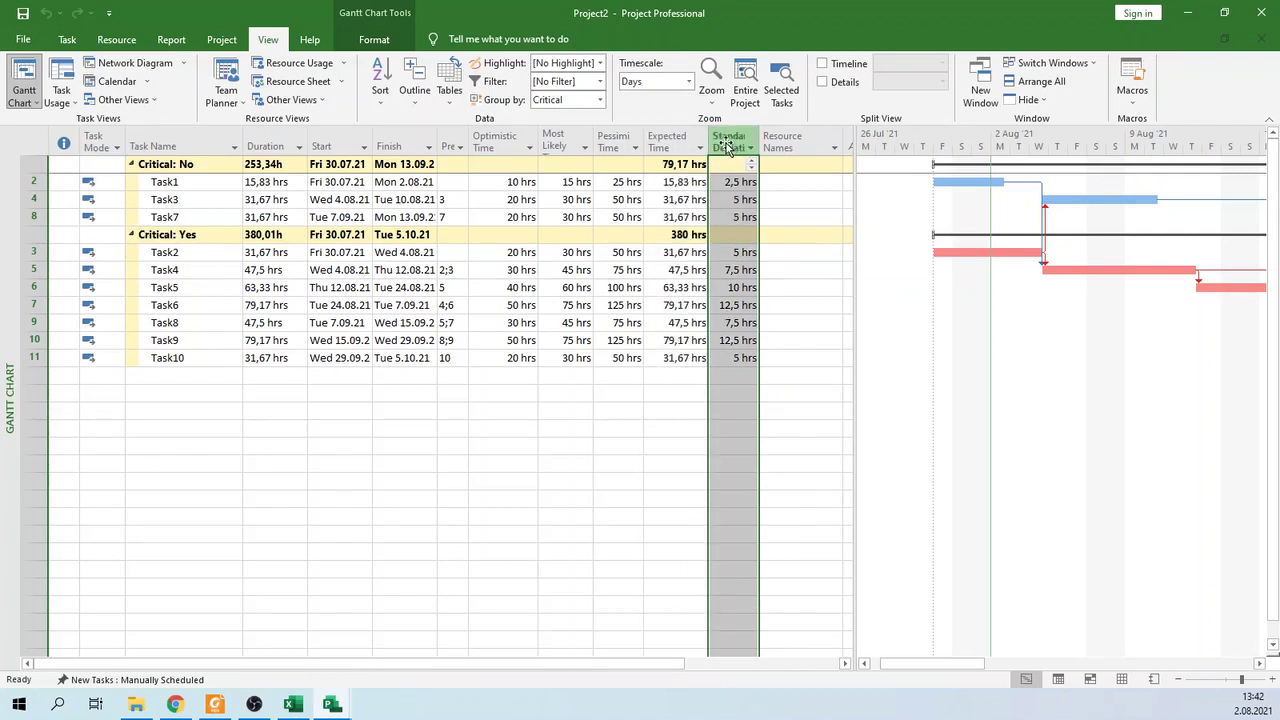
{"action": "right_click", "coordinate": [729, 142]}
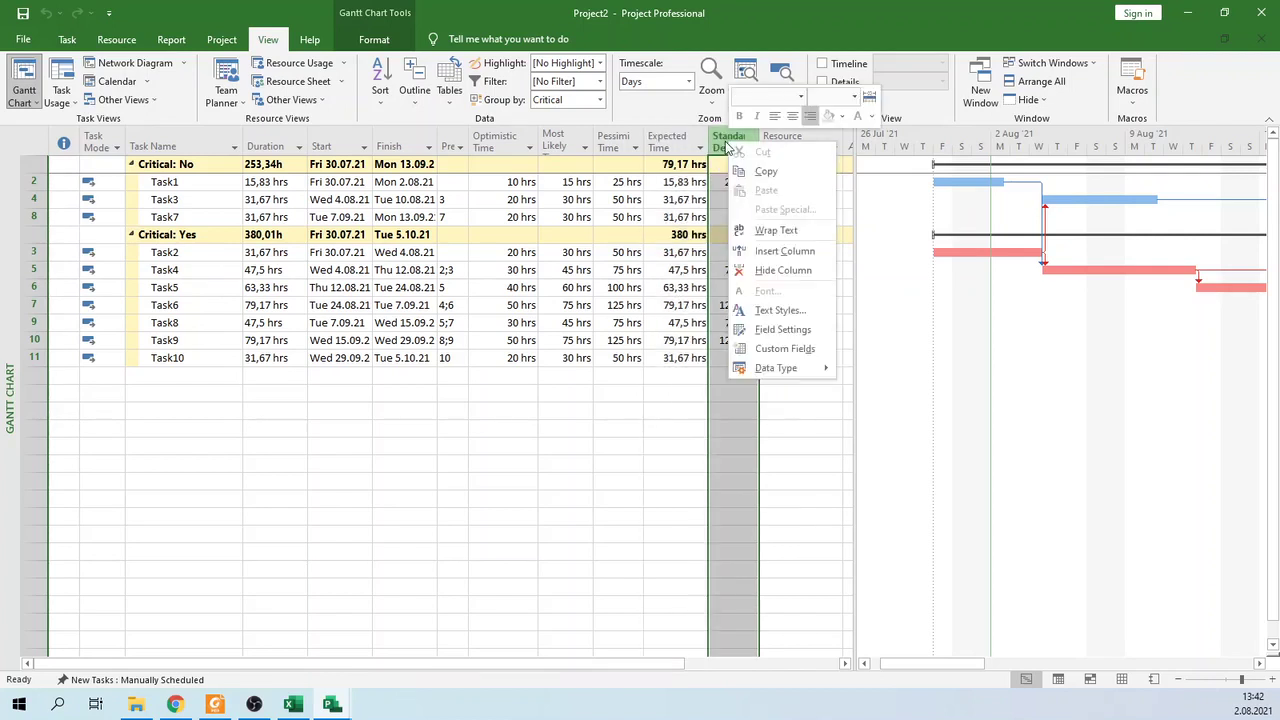
{"action": "left_click", "coordinate": [781, 349]}
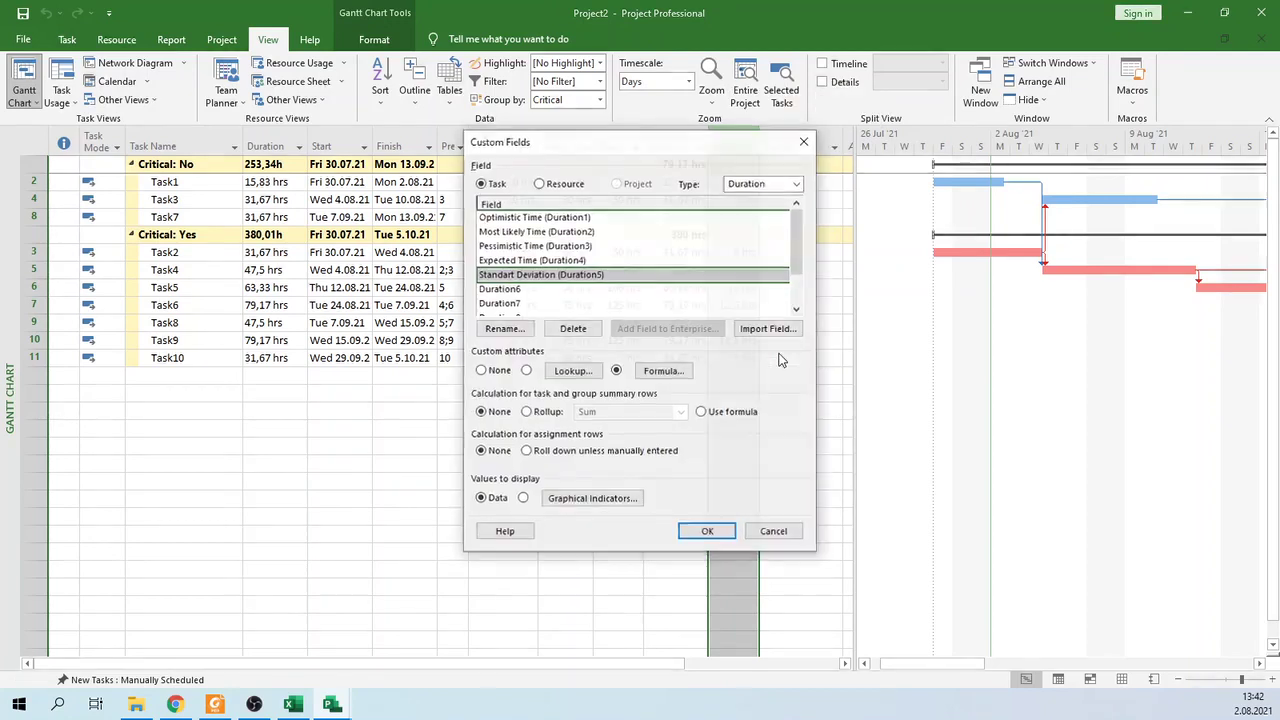
{"action": "left_click", "coordinate": [547, 412]}
{"action": "left_click", "coordinate": [640, 412]}
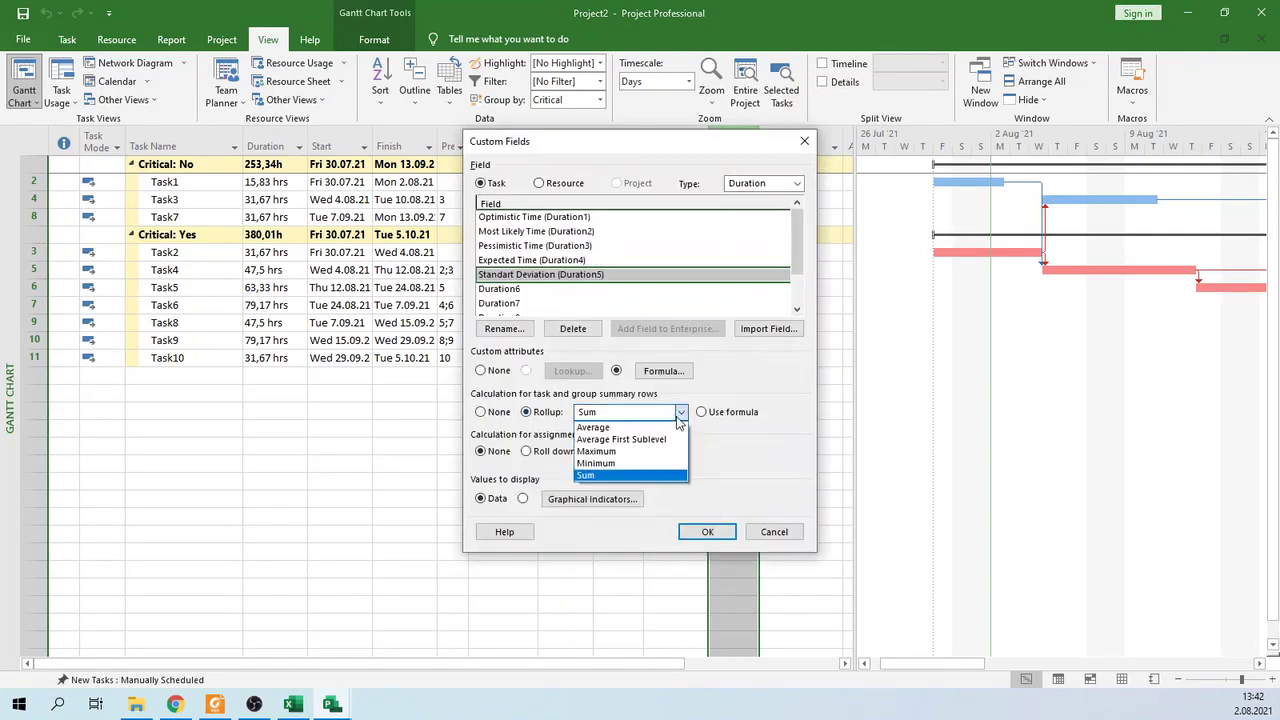
{"action": "left_click", "coordinate": [620, 478]}
{"action": "left_click", "coordinate": [689, 535]}
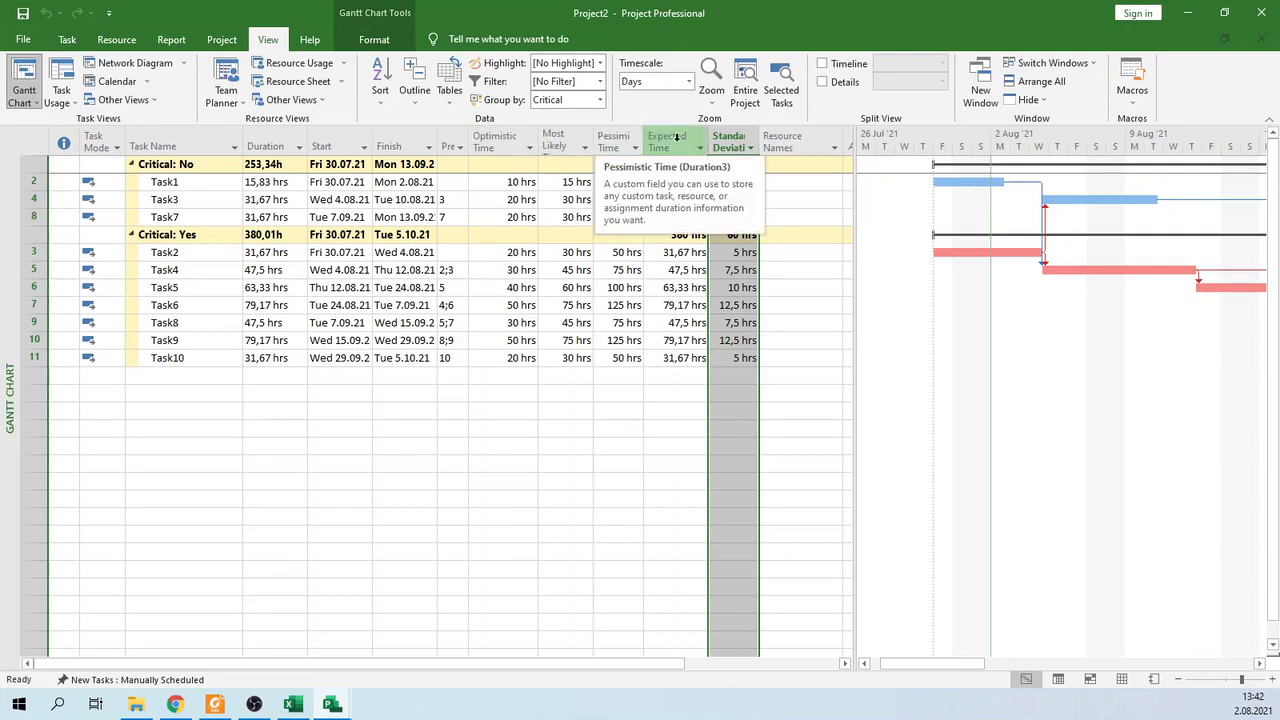
Step: Review the Expected Time and Standard Deviation totals of the critical task group
{"action": "left_click", "coordinate": [677, 137]}
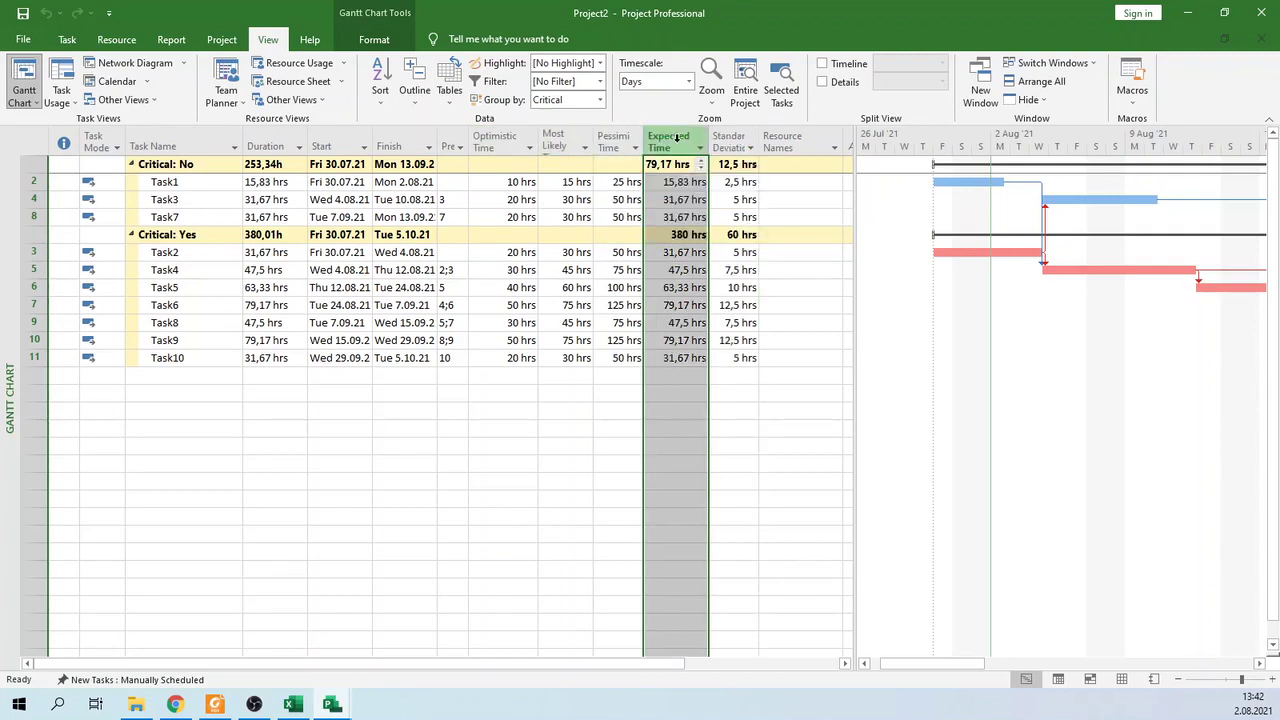
{"action": "left_click", "coordinate": [729, 141]}
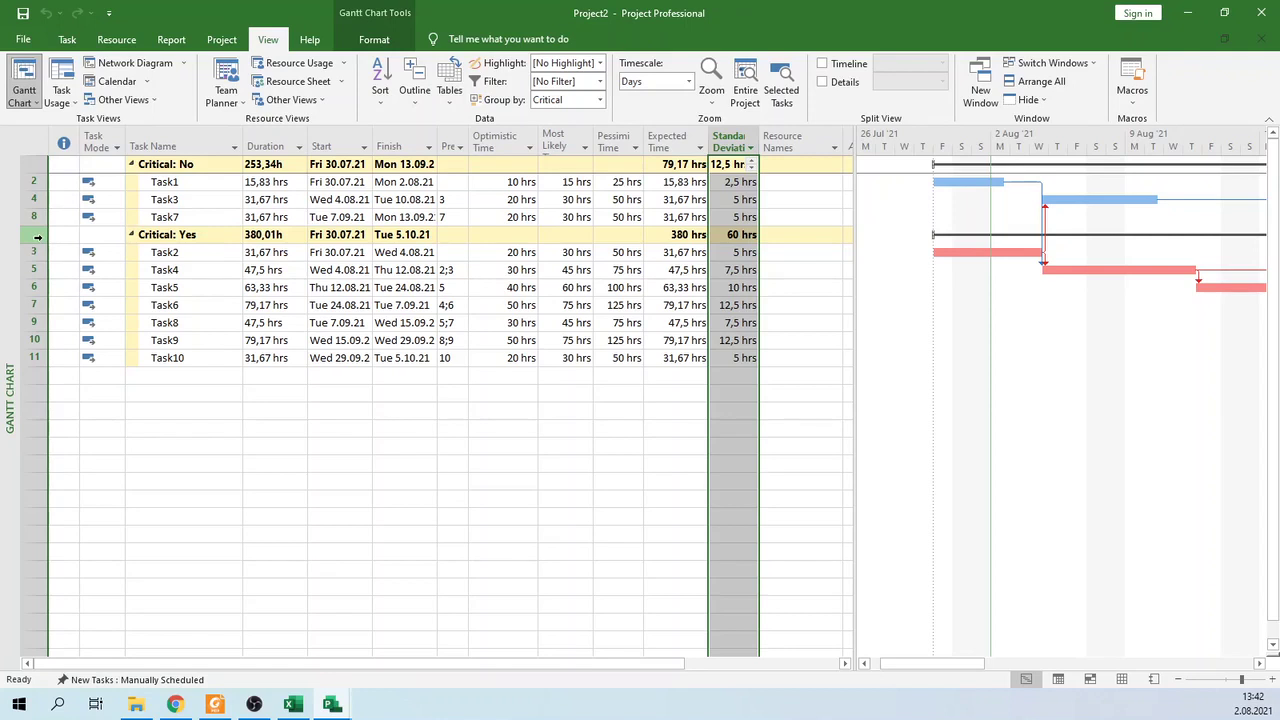
{"action": "left_click_drag", "start_coordinate": [36, 235], "coordinate": [20, 362]}
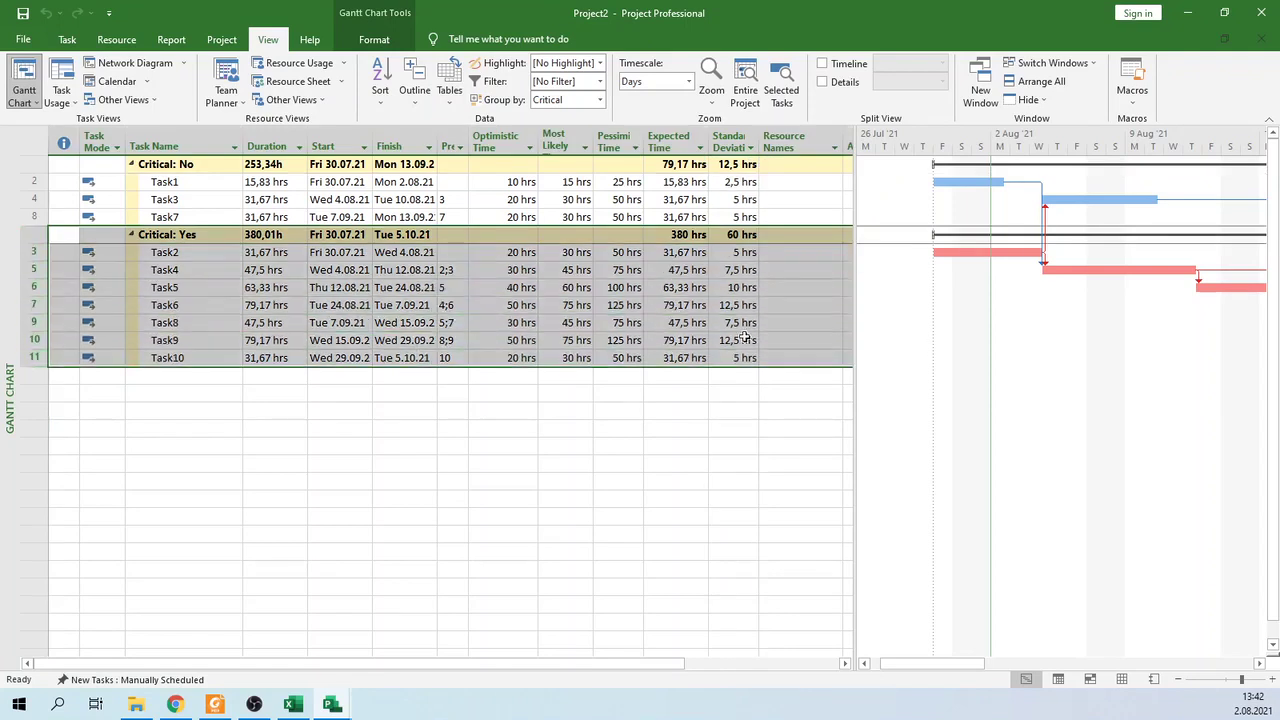
{"action": "left_click", "coordinate": [698, 238]}
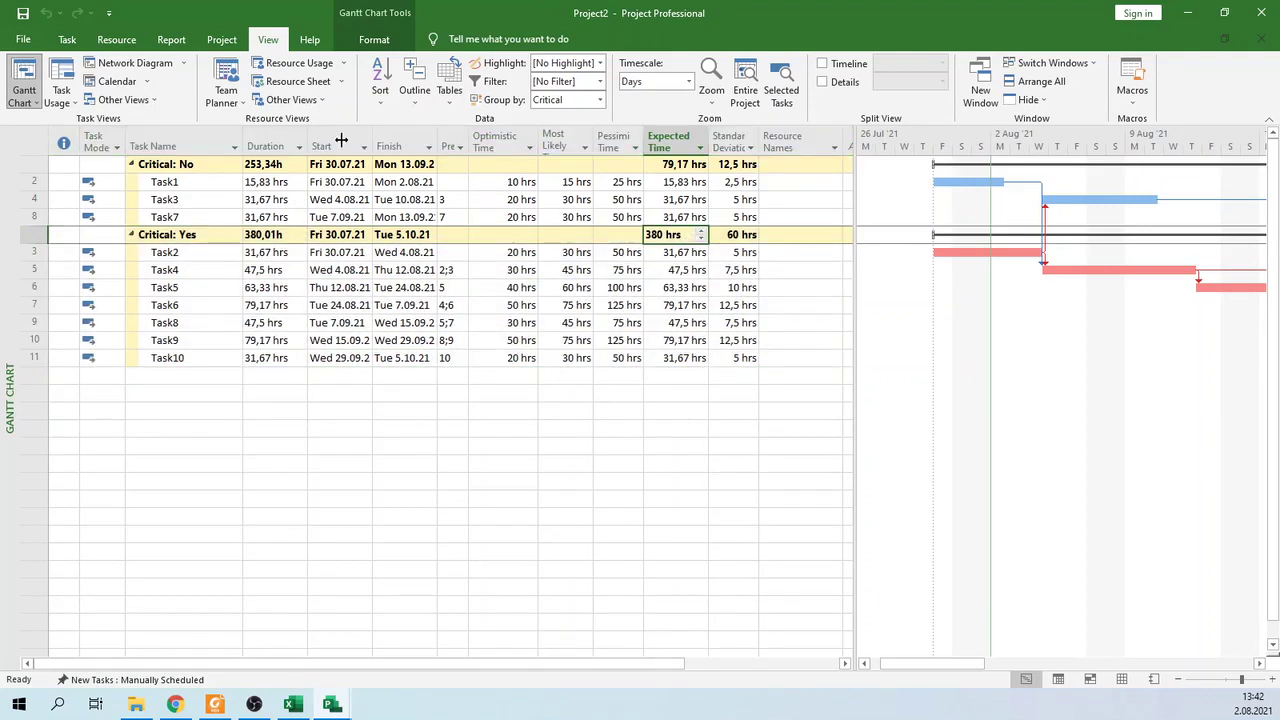
{"action": "left_click", "coordinate": [745, 235]}
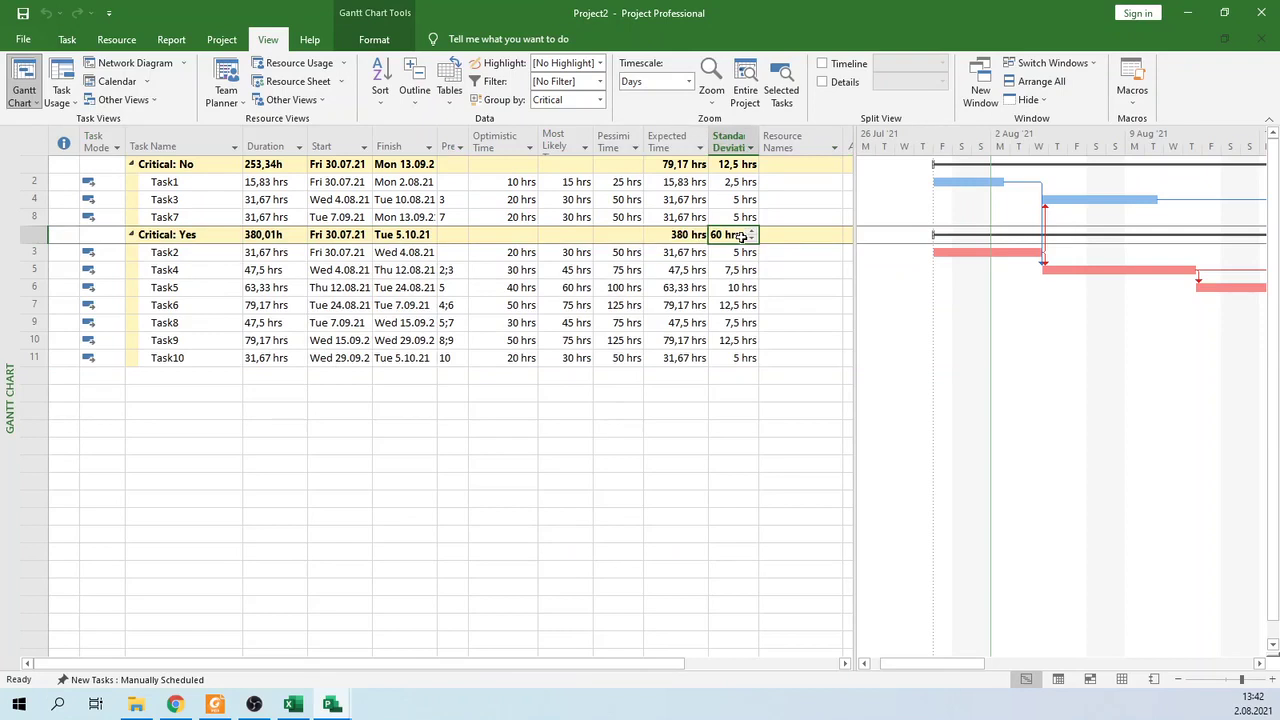